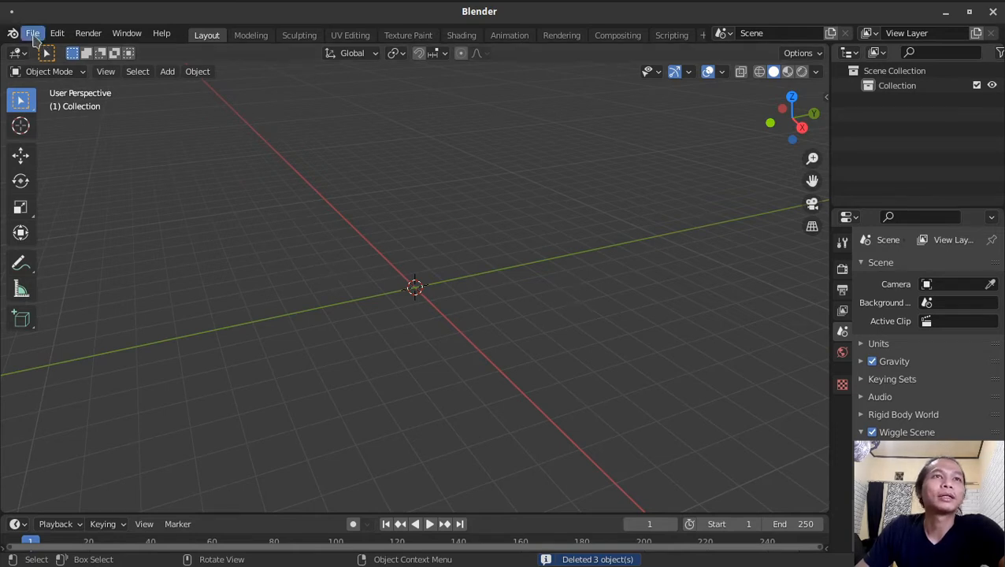
Step: Open bedug.blend on the SATERA volume as the source file for appending data
left_click(32, 33)
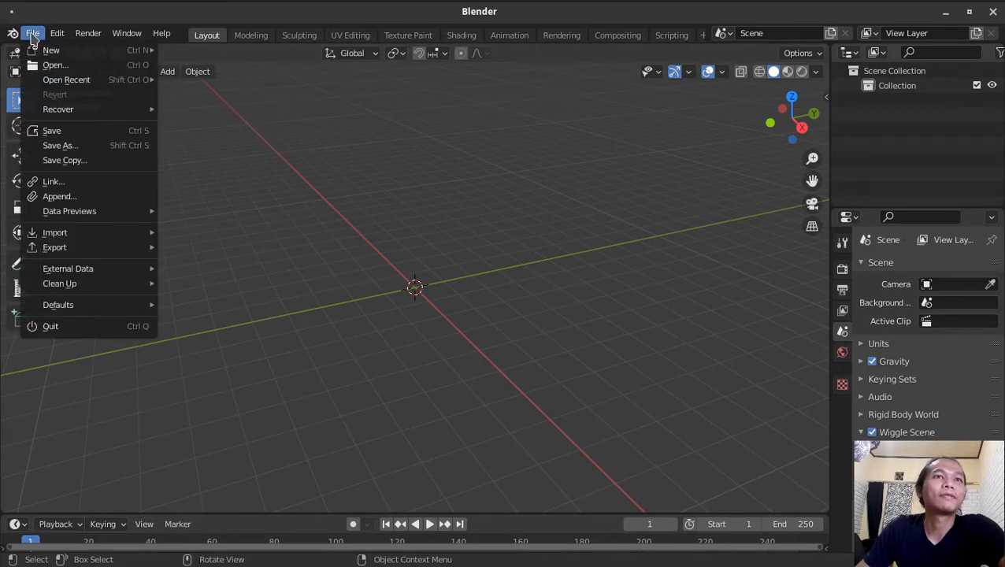
left_click(56, 199)
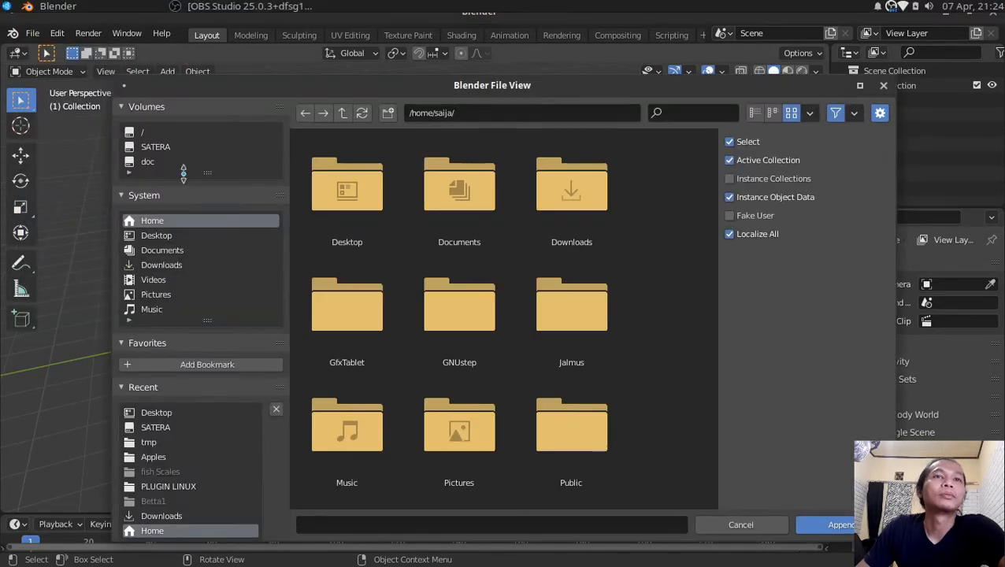
left_click(155, 146)
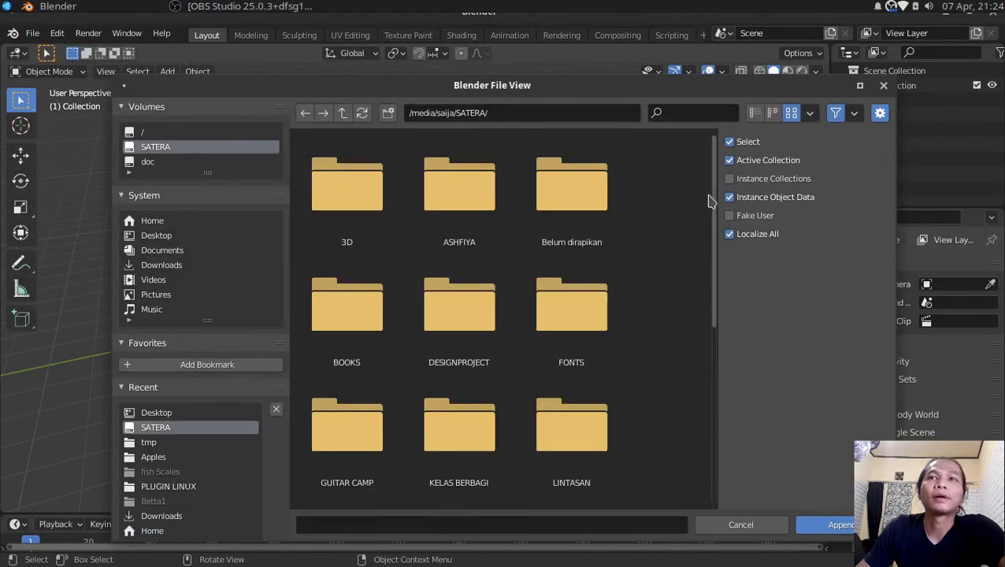
left_click_drag(713, 197, 717, 421)
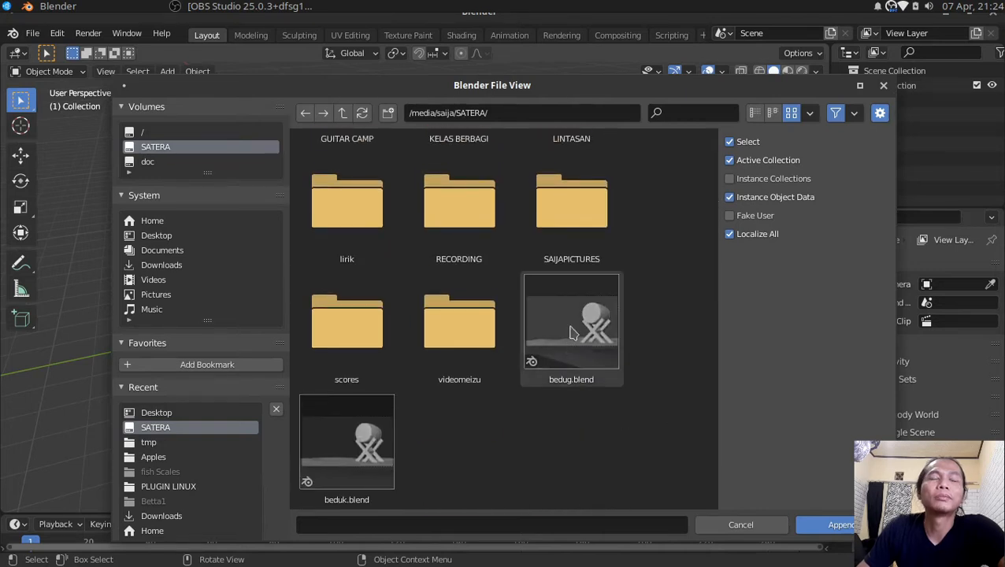
left_click(592, 334)
double_click(595, 347)
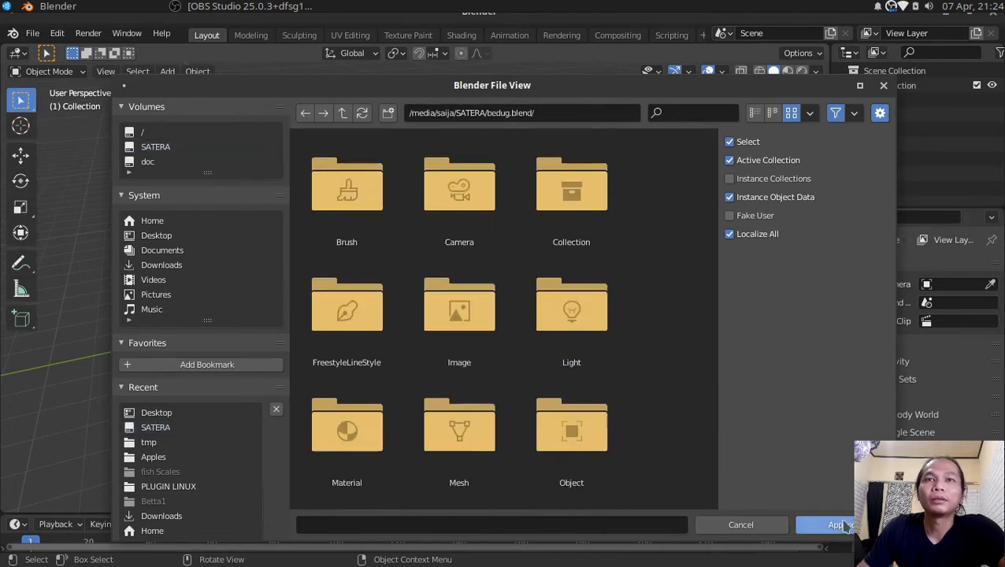
Step: Append all six objects from the file's Object folder: Camera, Cylinder, matari, Plane, Plane.001 and Point
left_click(574, 425)
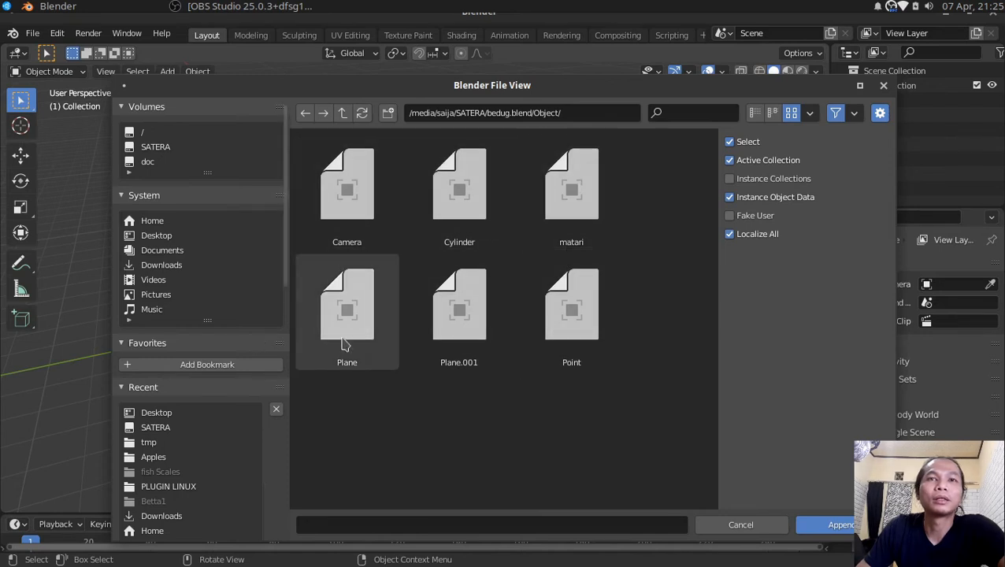
left_click_drag(634, 394, 338, 134)
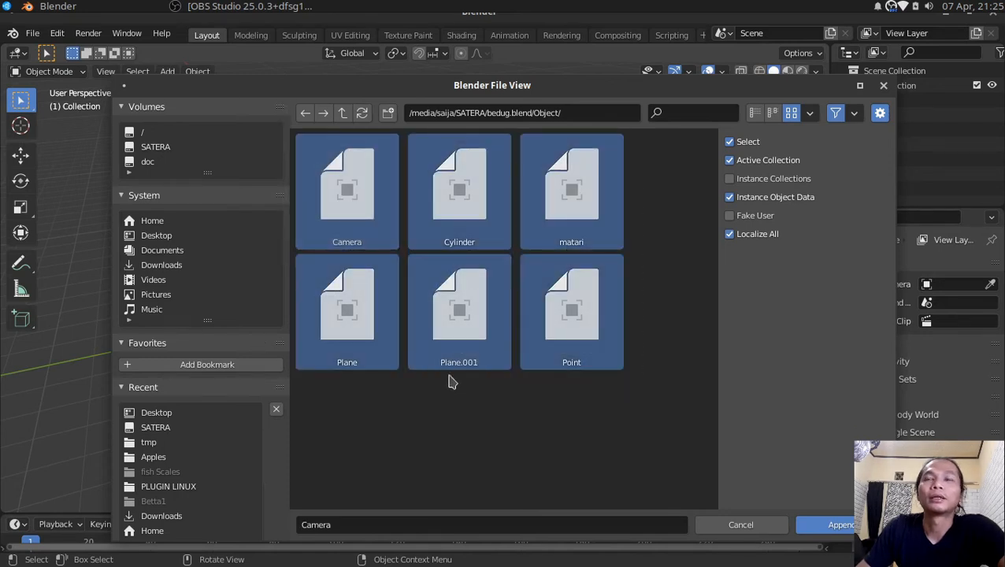
left_click(841, 524)
Step: Save the scene on the SATERA volume as "animasi bedug.blend"
middle_click_drag(404, 342, 341, 321)
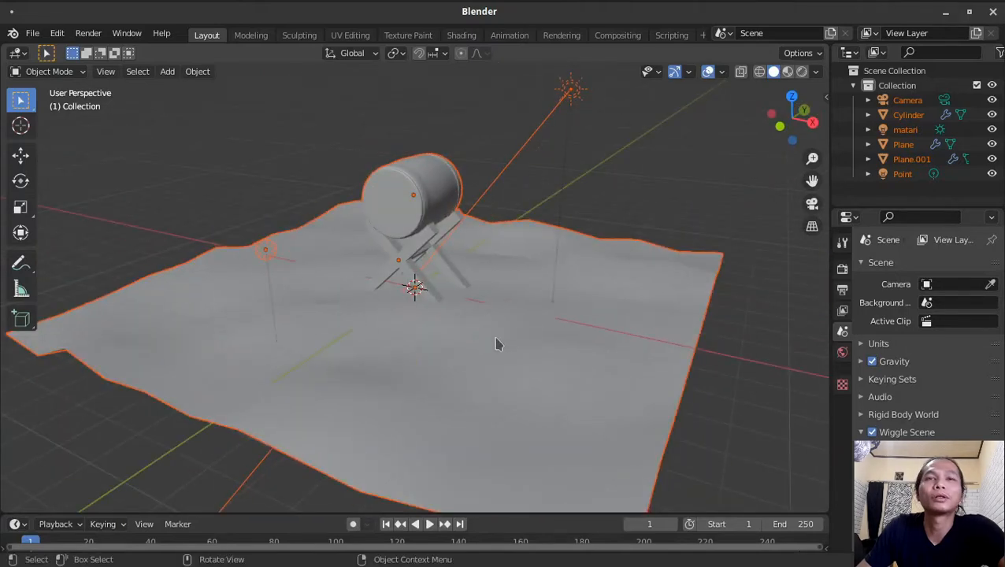
mouse_move(498, 343)
middle_mouse_down()
mouse_move(484, 341)
mouse_move(497, 336)
middle_mouse_up()
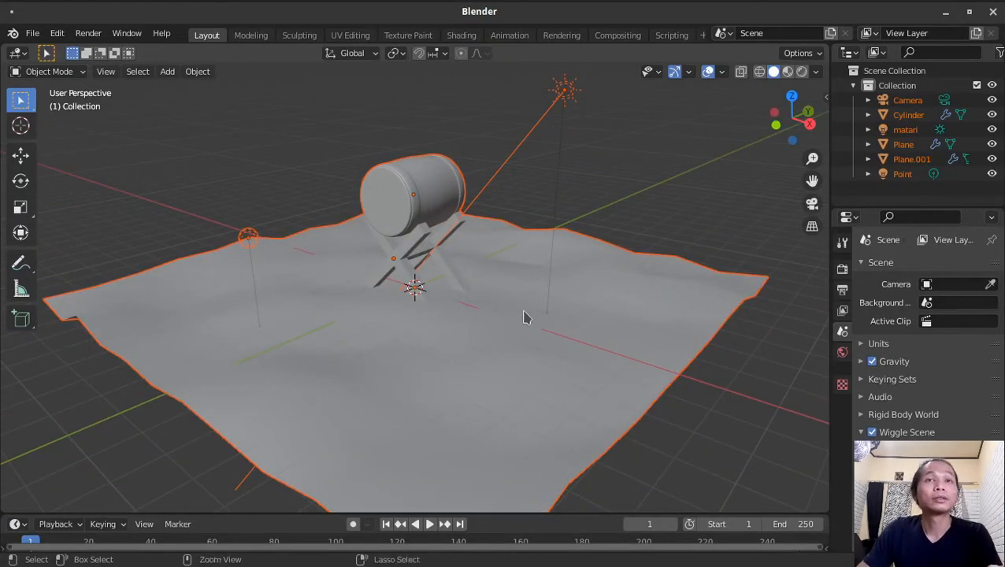
key("ctrl+s")
left_click(170, 149)
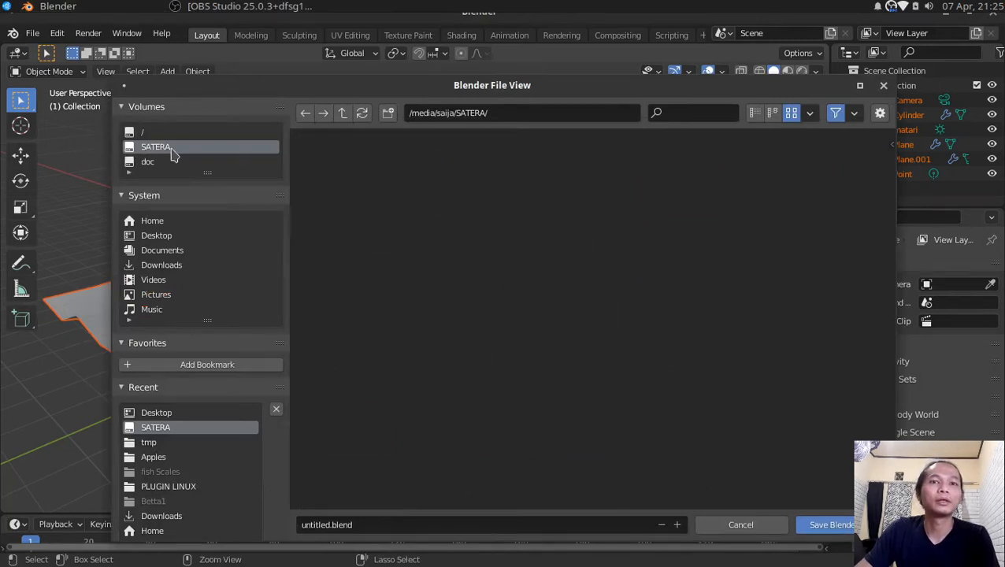
double_click(306, 519)
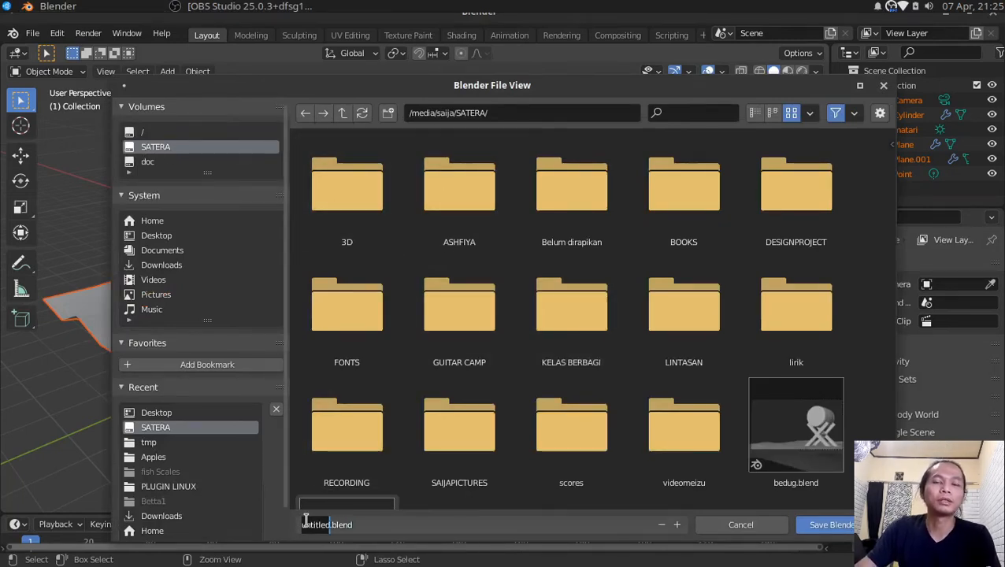
type("animasi bedug")
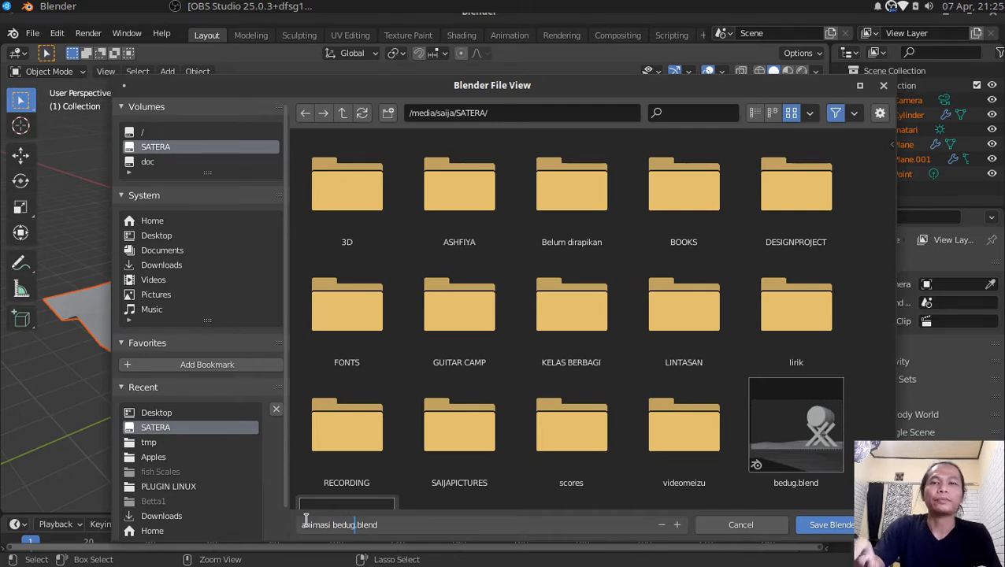
key("Return")
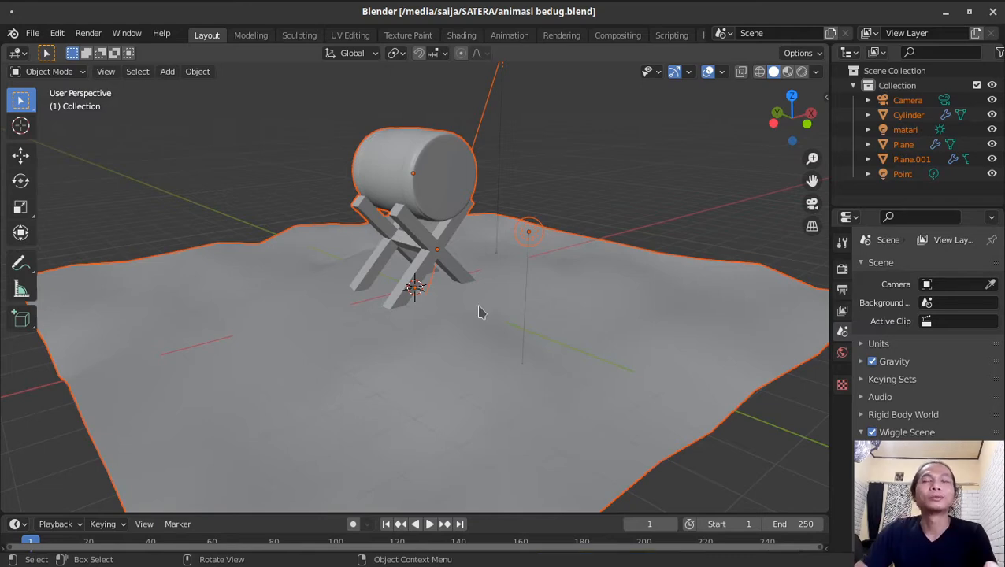
Step: Select every object in the scene and hide them all from the viewport
middle_click_drag(485, 312, 430, 348)
scroll(429, 347, "down", 4)
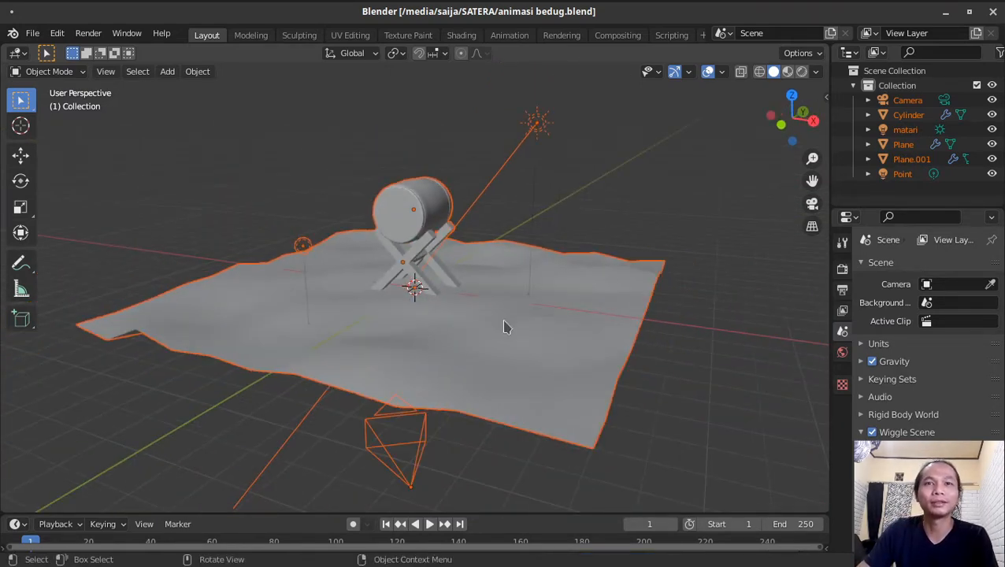
key("alt+a")
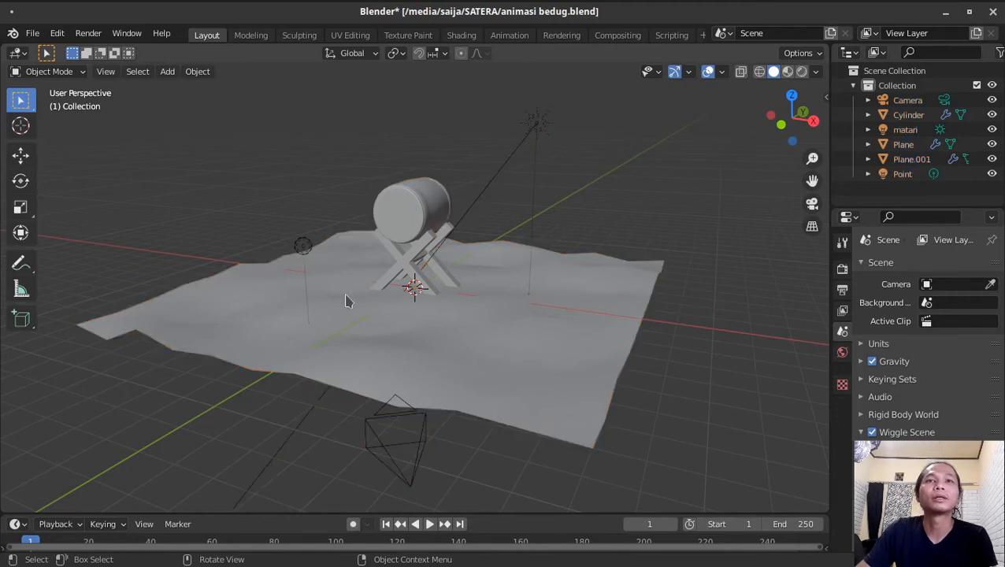
key("ctrl+a")
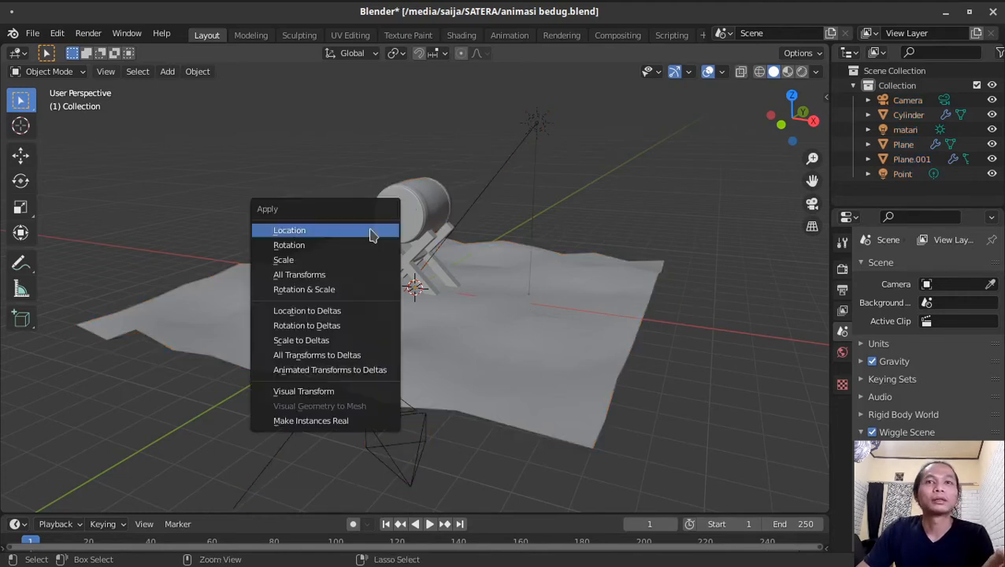
key("a")
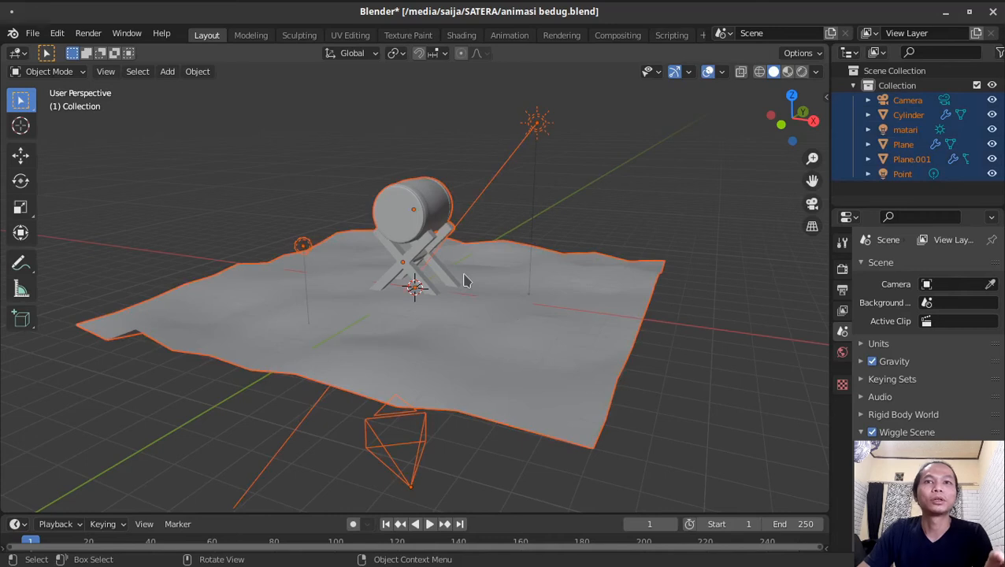
key("alt+a")
key("a")
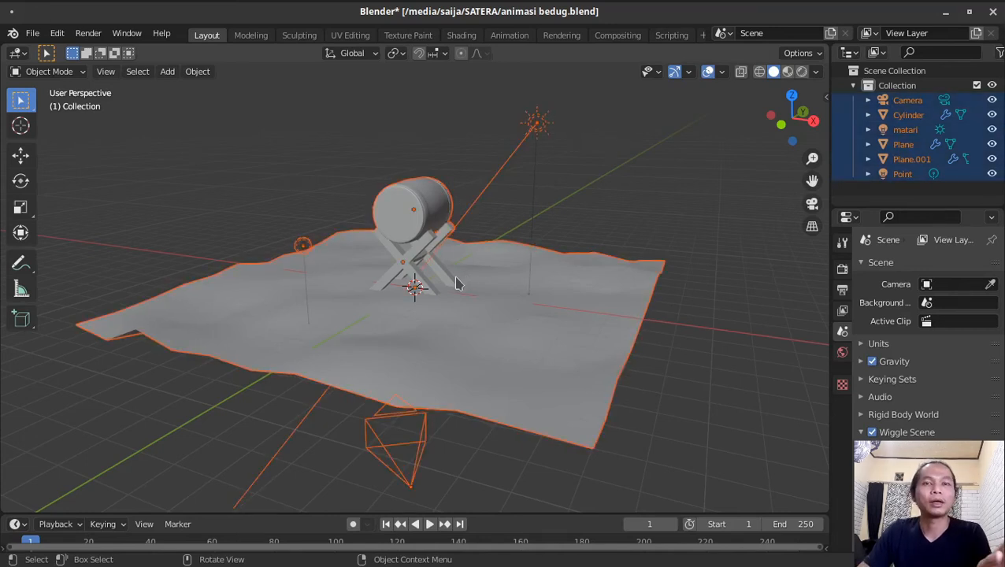
key("h")
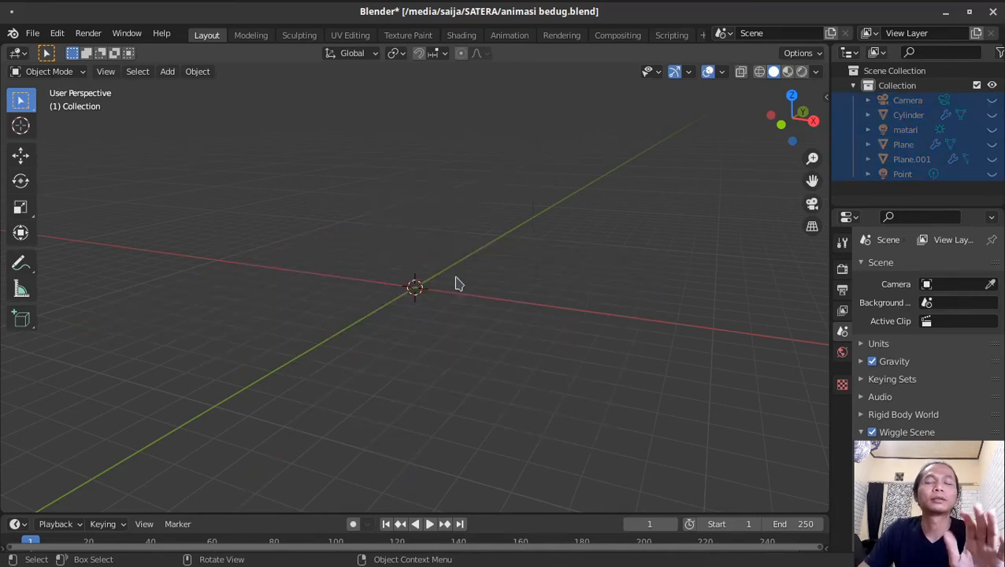
Step: Add a cylinder mesh at the origin with 12 vertices, keeping the 1 m radius and 2 m depth
key("shift+a")
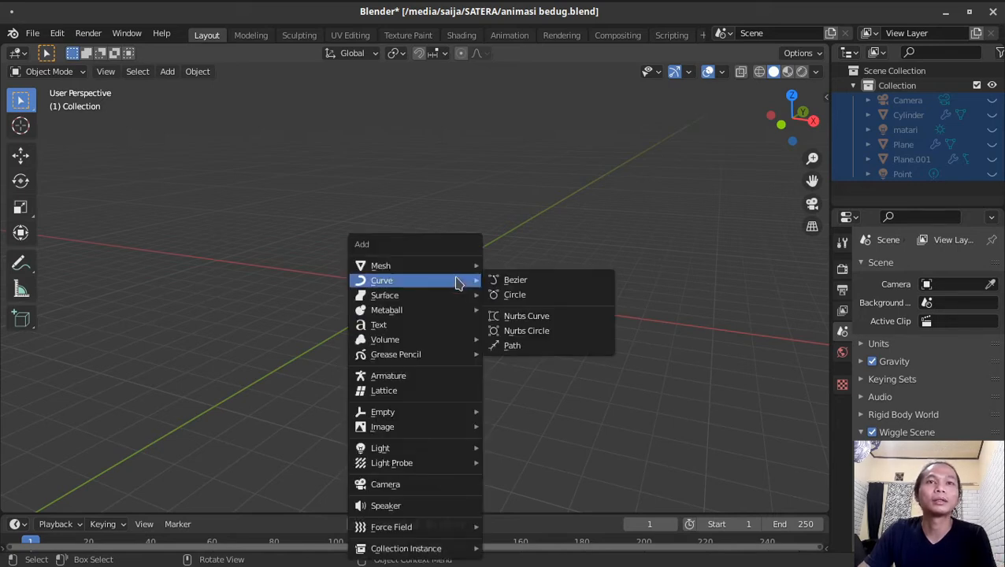
mouse_move(418, 266)
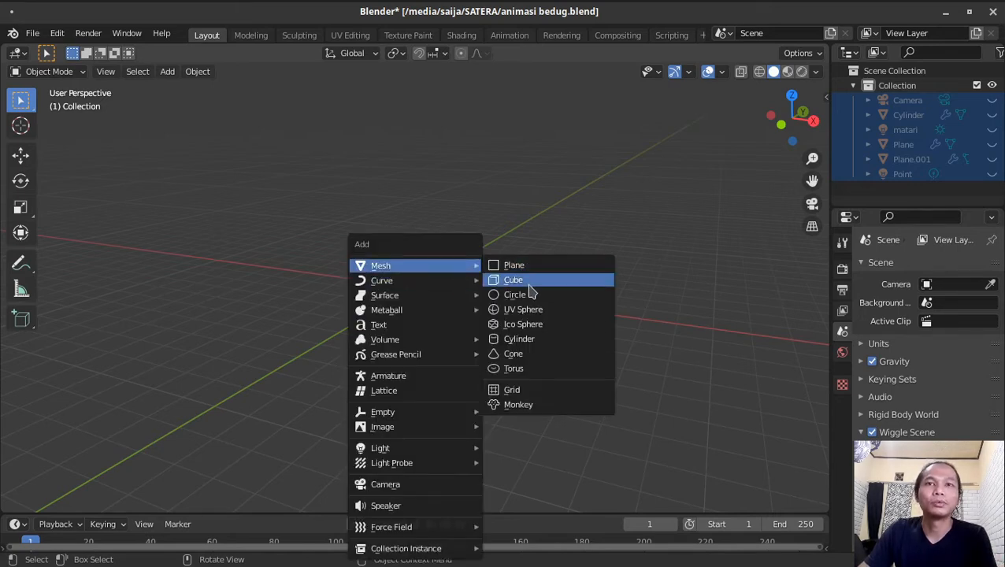
left_click(536, 340)
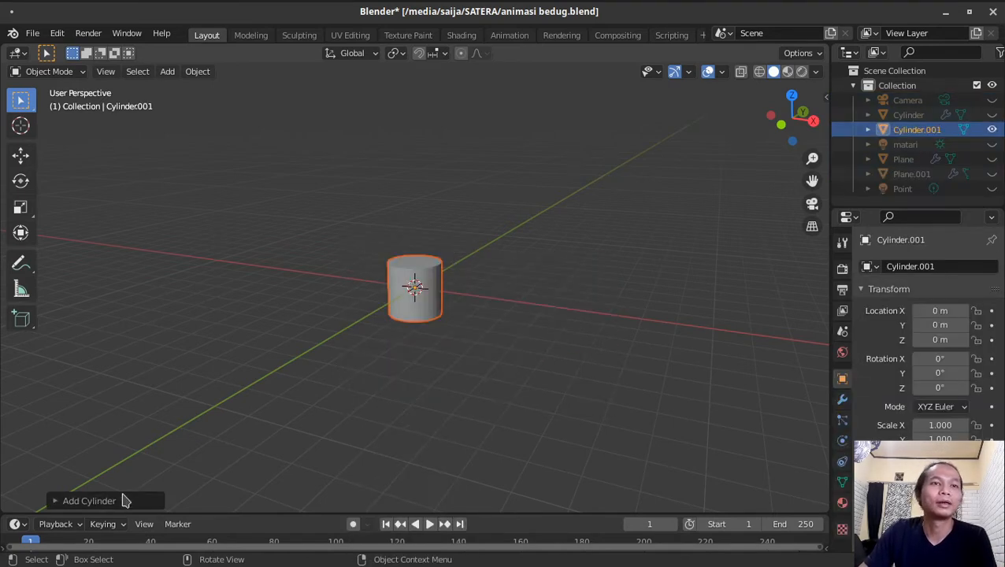
left_click(94, 502)
left_click(186, 324)
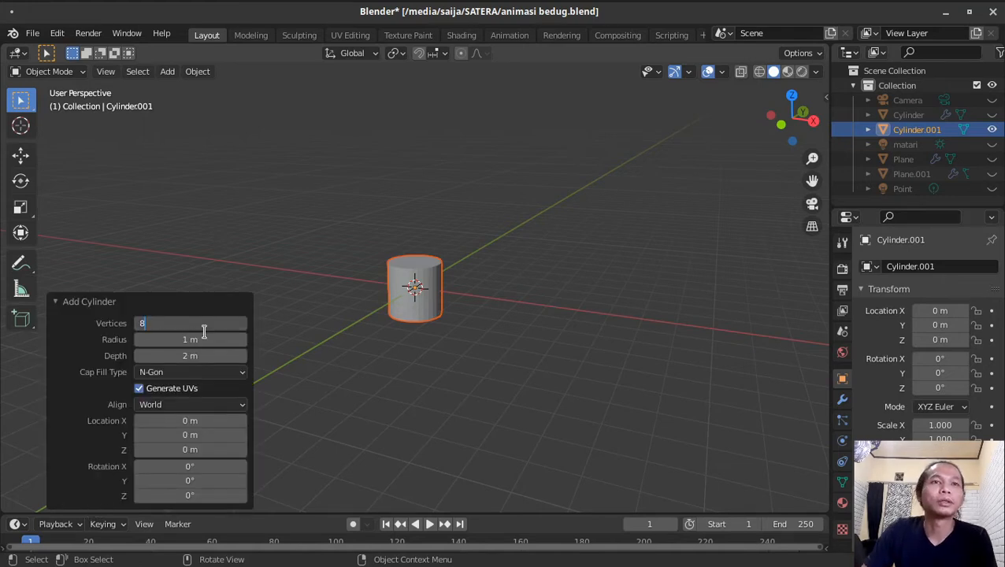
key("Return")
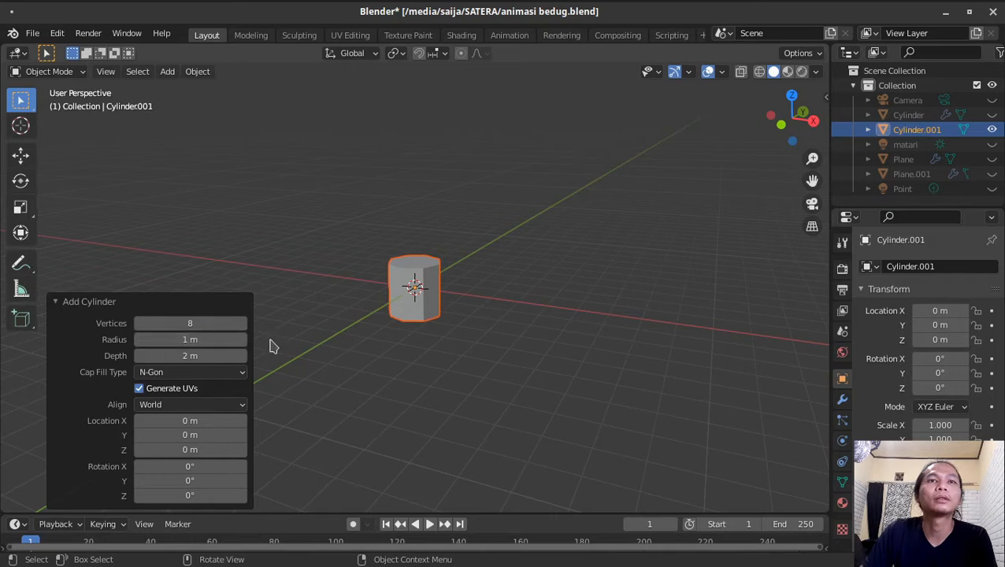
left_click(246, 323)
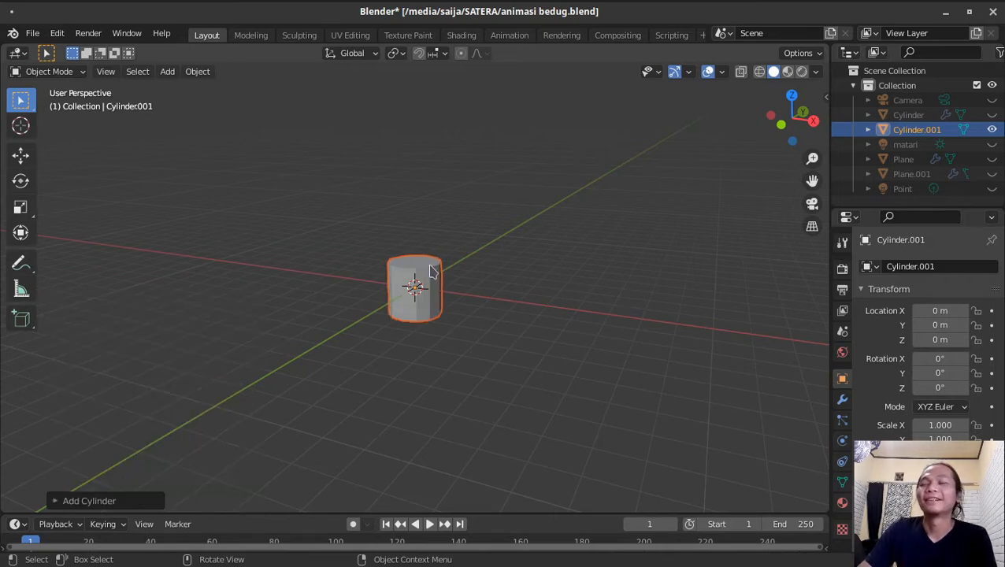
Step: View the cylinder from the front and turn on the Screencast Keys display
key("KP_1")
scroll(434, 270, "up", 7)
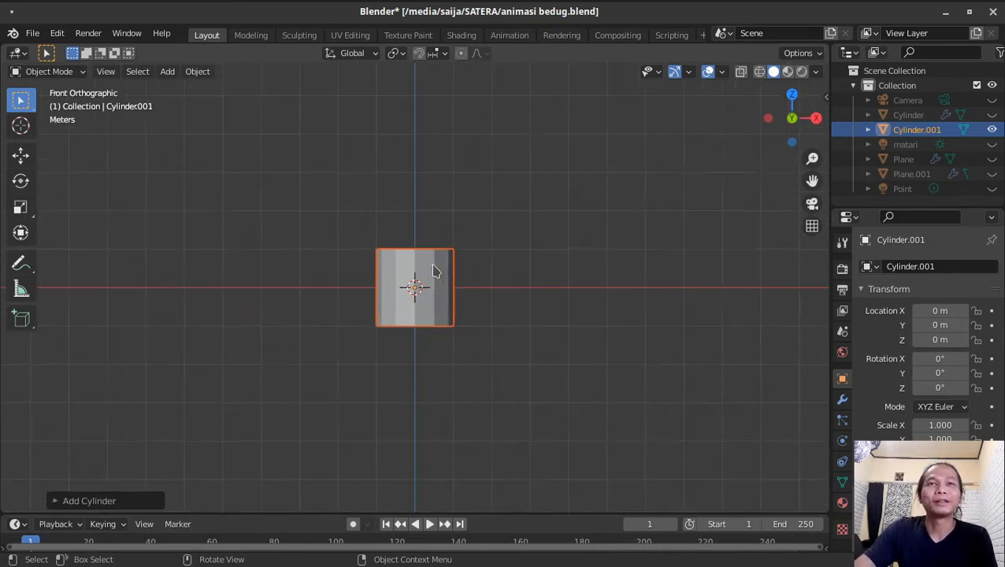
key("n")
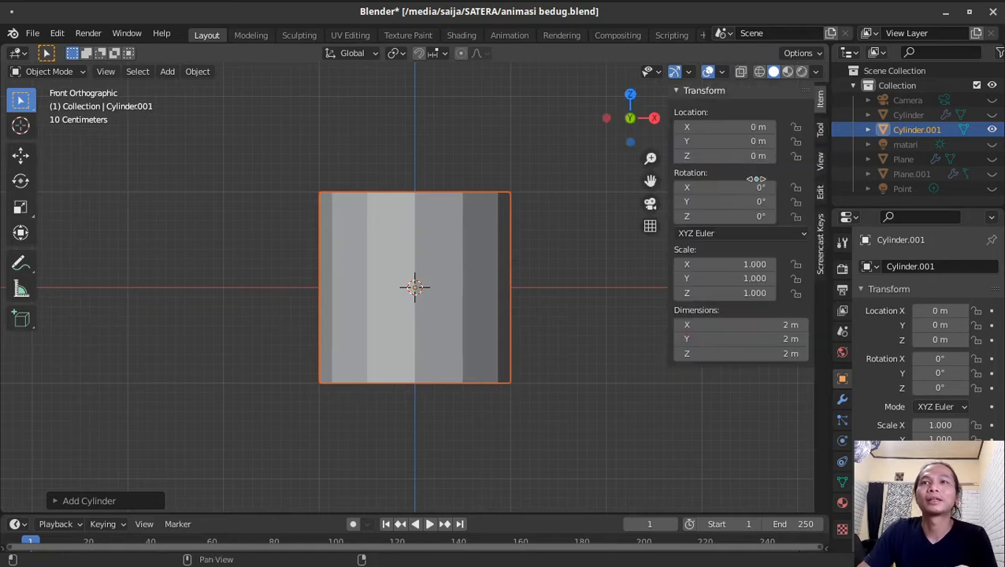
left_click(821, 261)
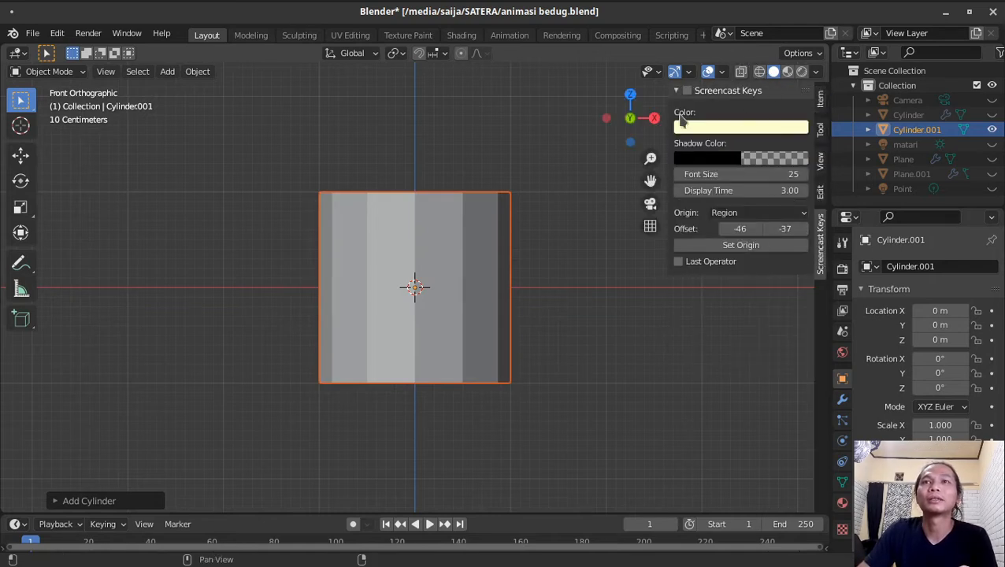
left_click(685, 91)
key("n")
Step: In Edit Mode, scale the whole cylinder mesh down on X and Y only, leaving a thin upright rod
key("Tab")
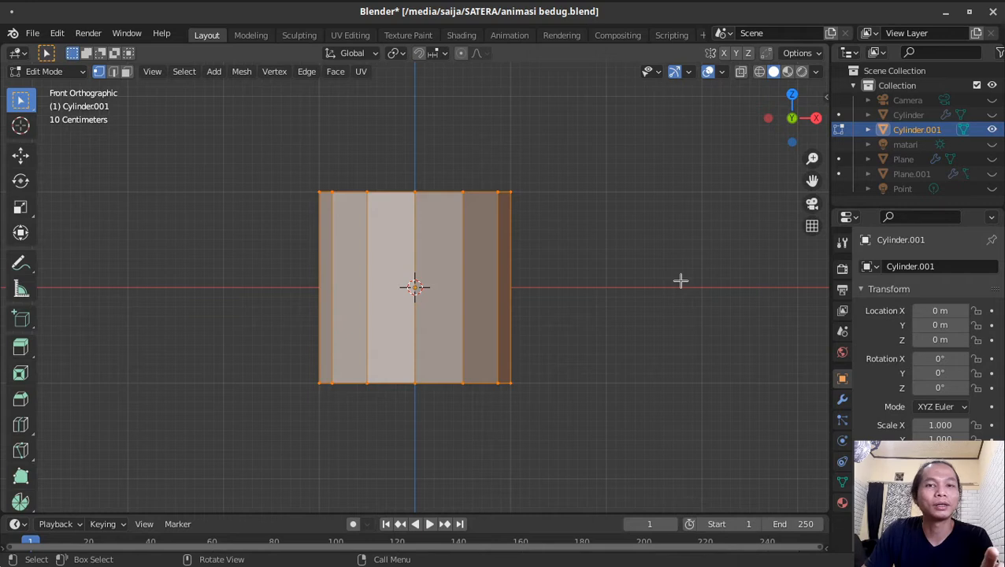
key("s")
key("shift+z")
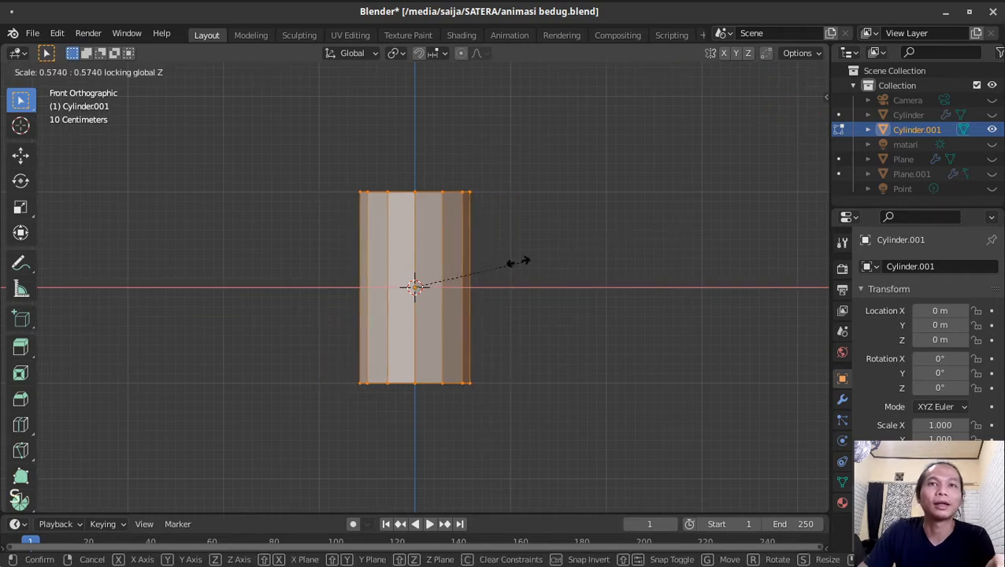
left_click(410, 282)
Step: Add one horizontal loop cut around the rod and slide it up close to the rod's upper end
key("KP_Add")
key("KP_Add")
key("KP_Add")
key("KP_Add")
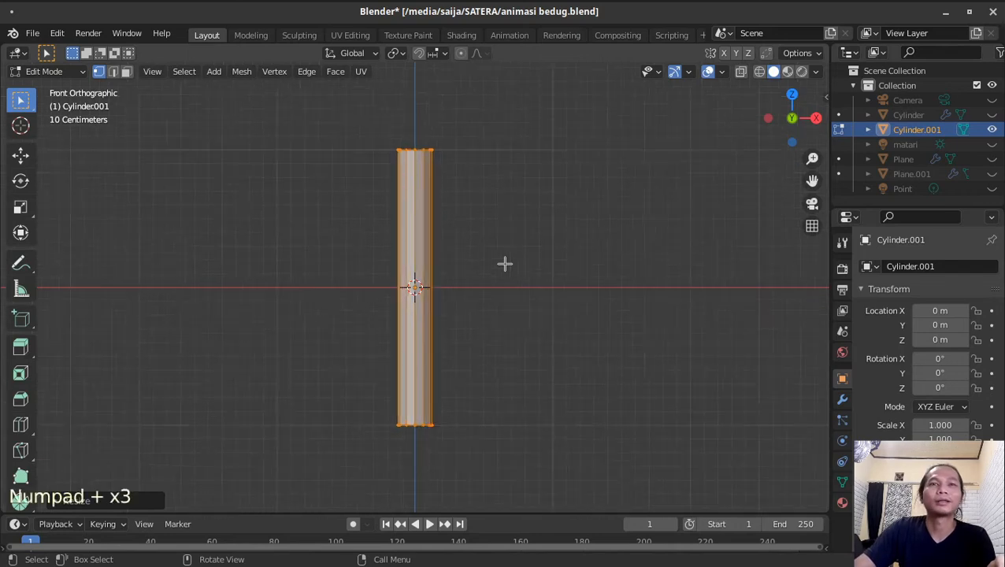
middle_click_drag(525, 265, 550, 256, "shift")
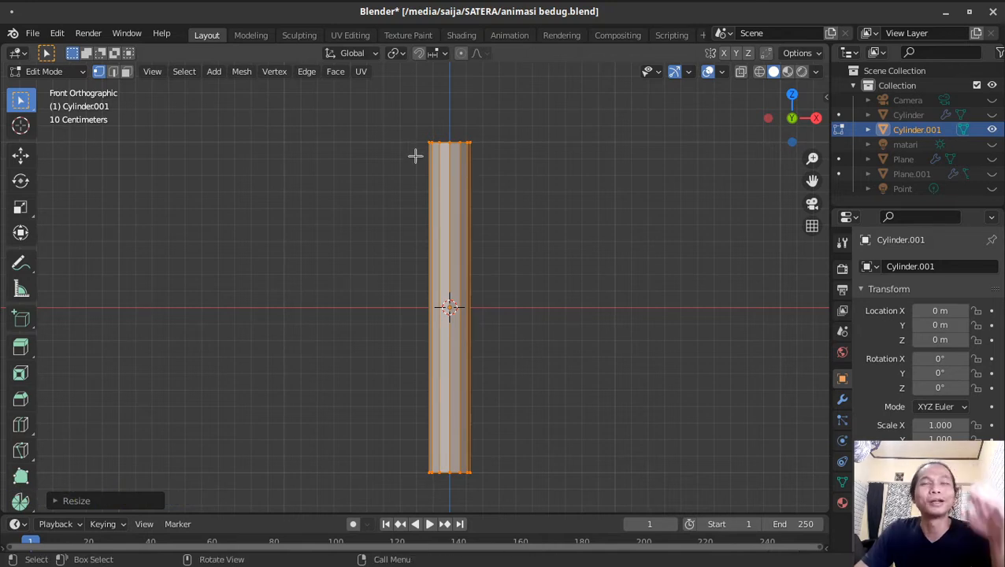
key("ctrl+r")
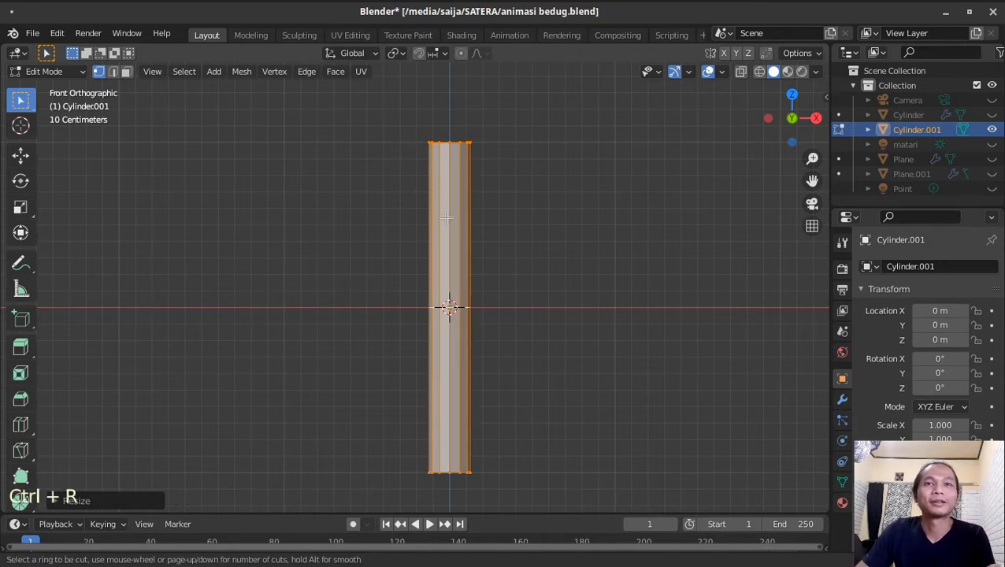
left_click(456, 303)
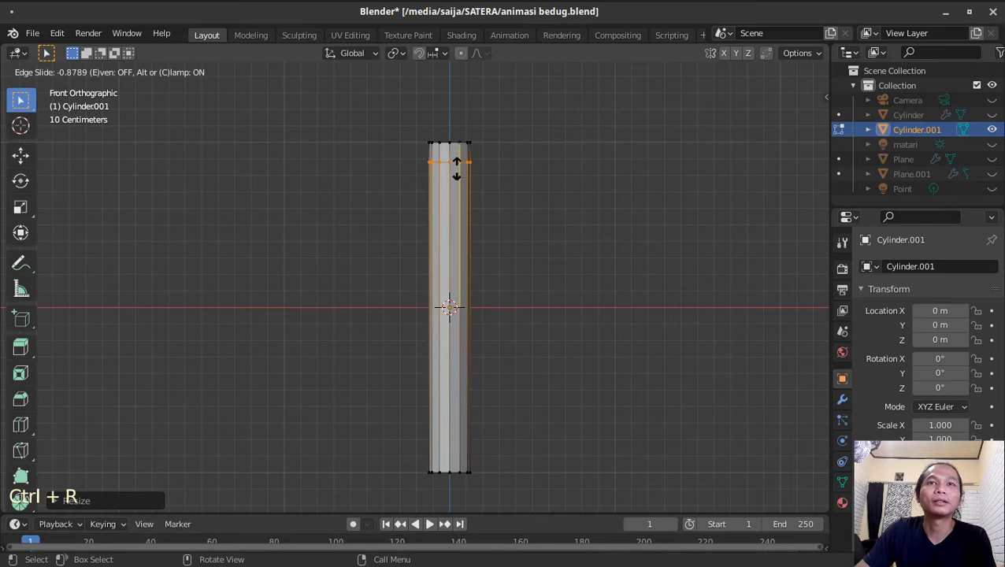
left_click(457, 179)
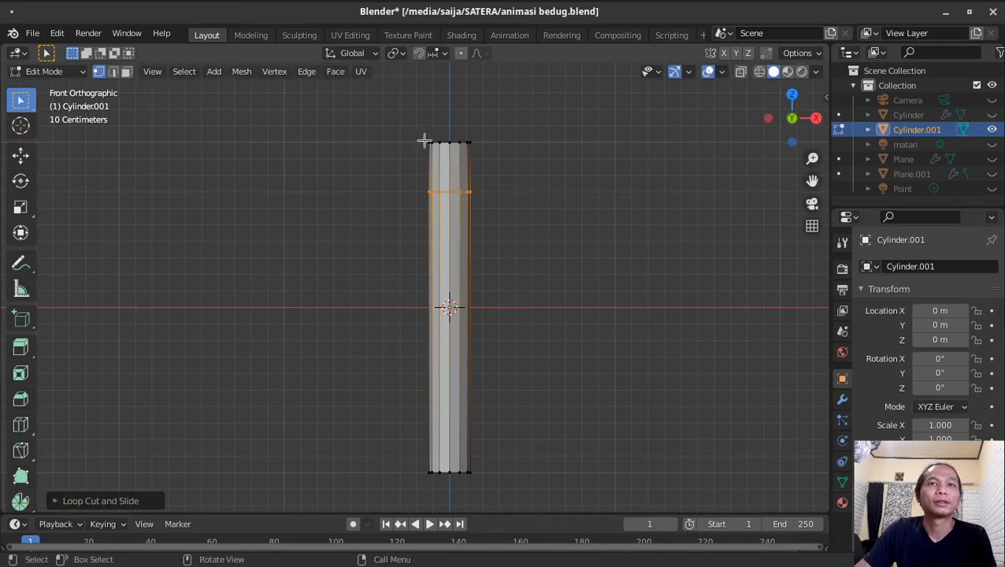
Step: With X-ray on, select the rod's upper section, extrude it in place and scale it up into a wider head
left_click(741, 71)
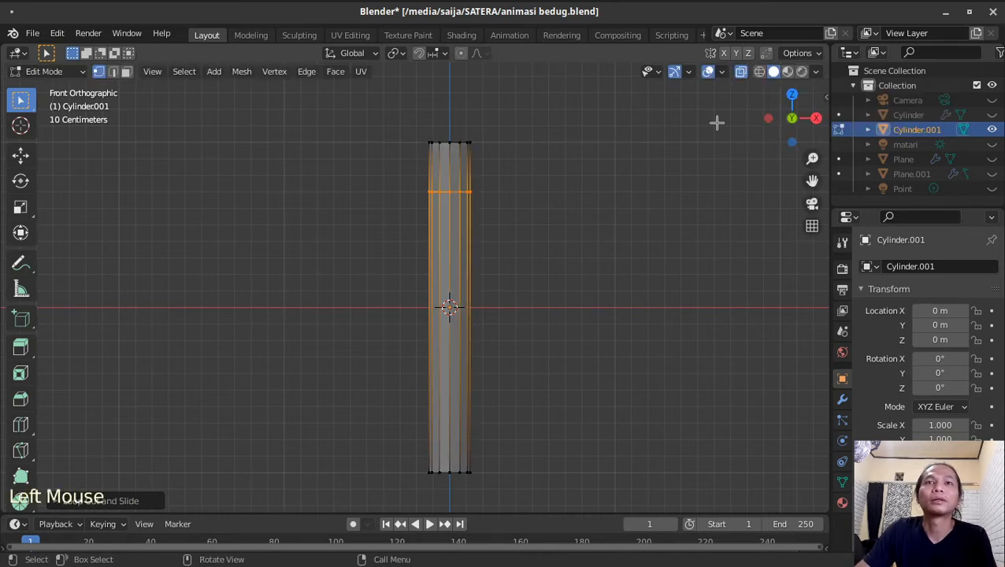
left_click_drag(377, 124, 559, 232)
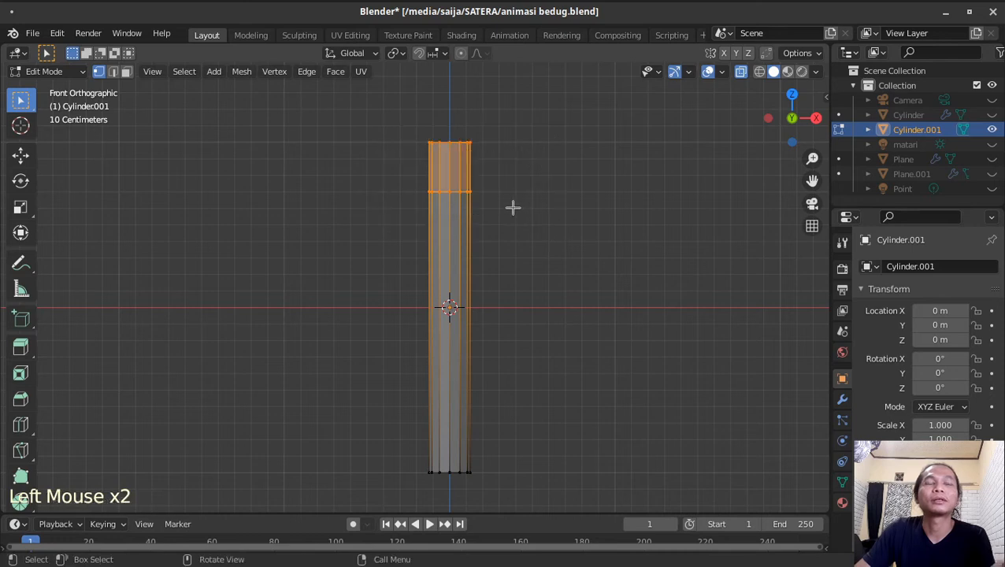
key("e")
left_click(520, 168)
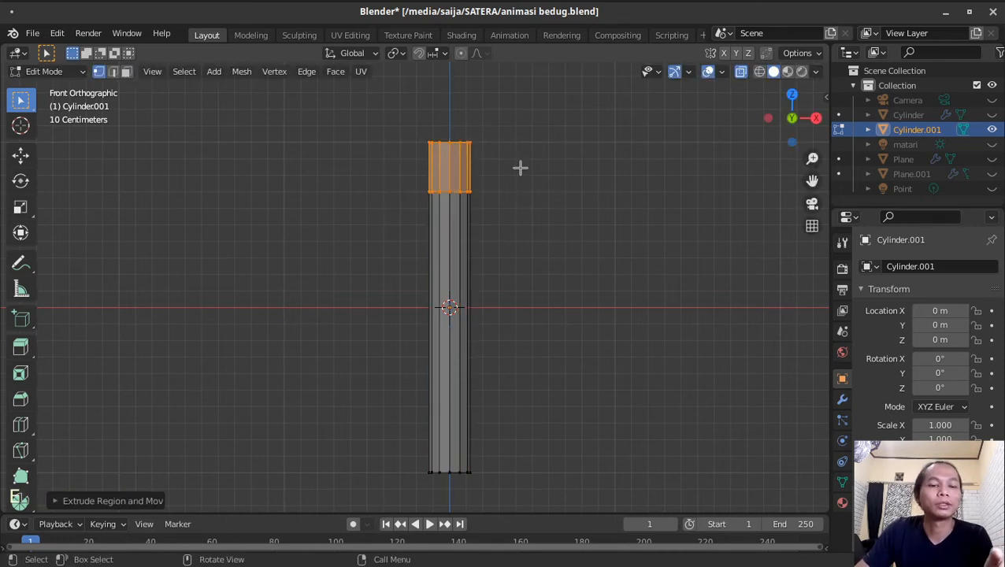
key("s")
left_click(581, 171)
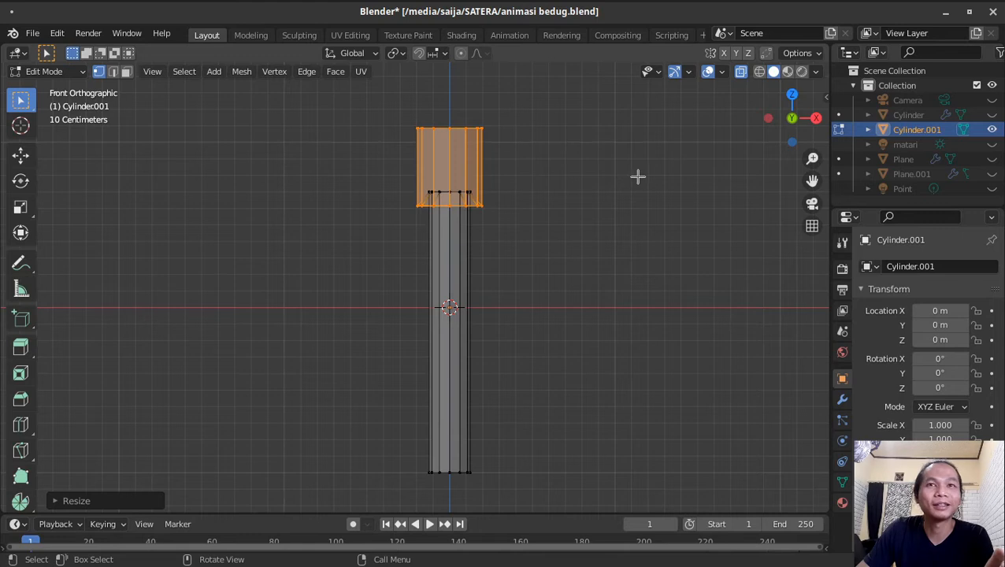
Step: Flatten the head along Z so its underside slopes into the shaft, and nudge it slightly down along Z
key("s")
key("z")
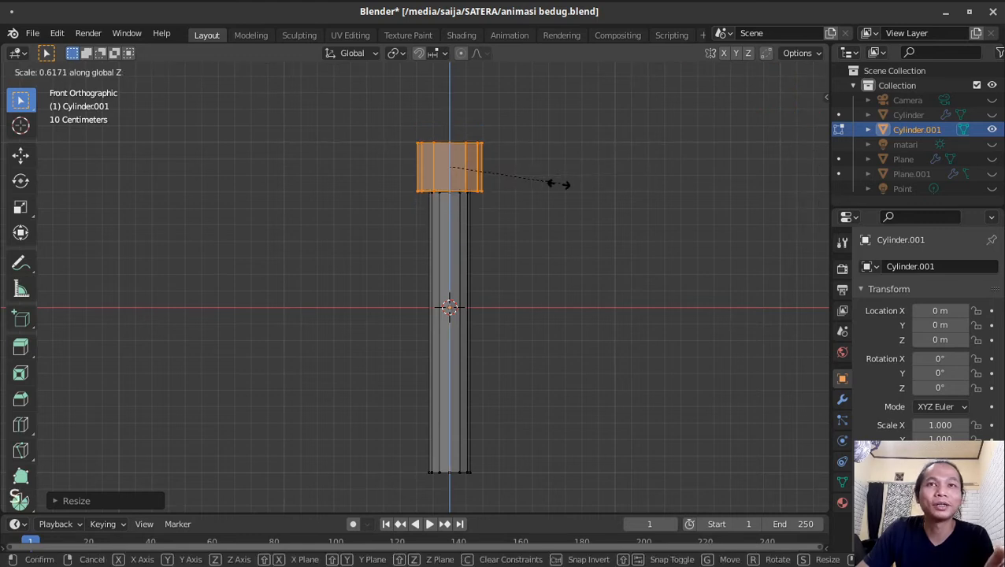
left_click(510, 183)
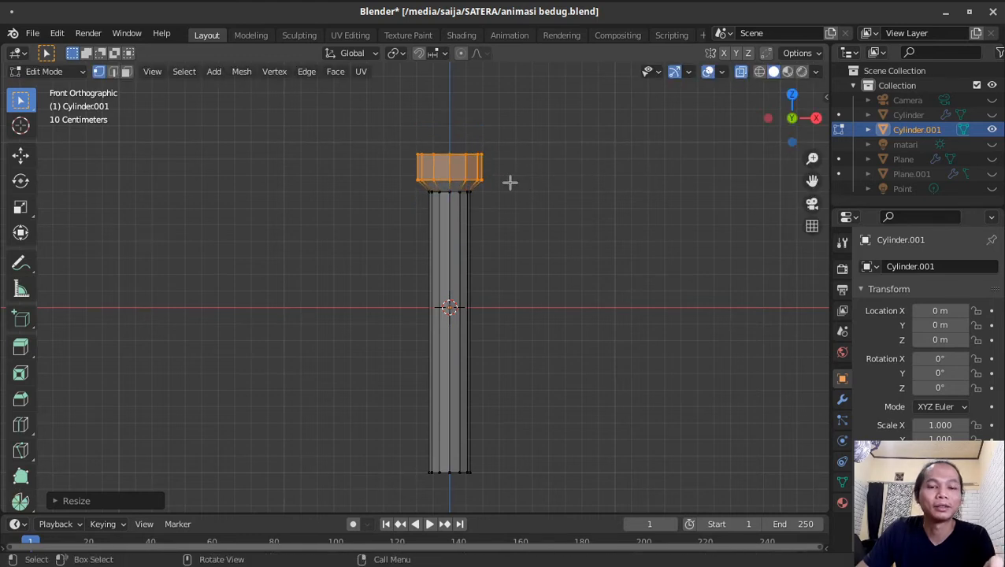
key("g")
key("z")
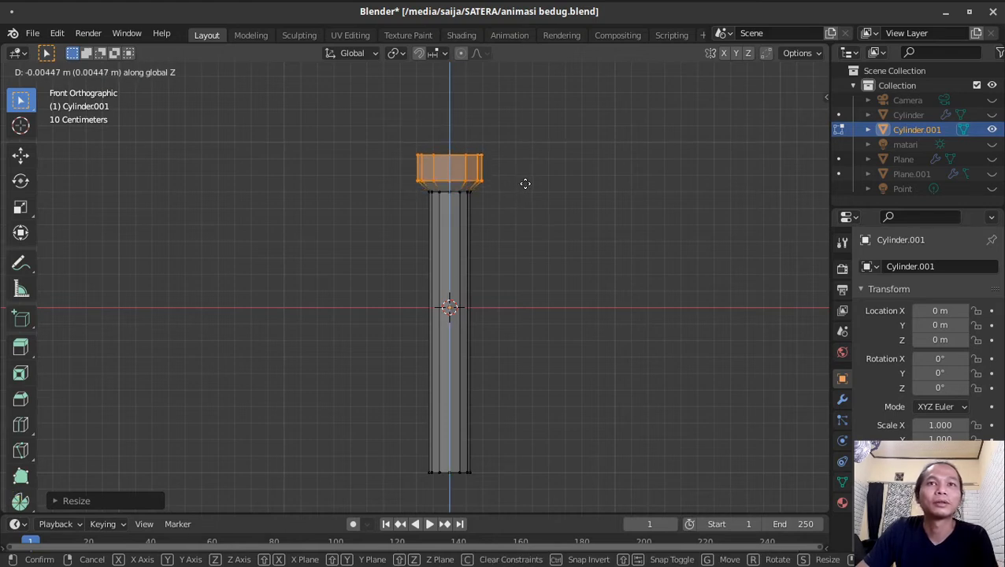
left_click(524, 188)
middle_click_drag(514, 183, 523, 264)
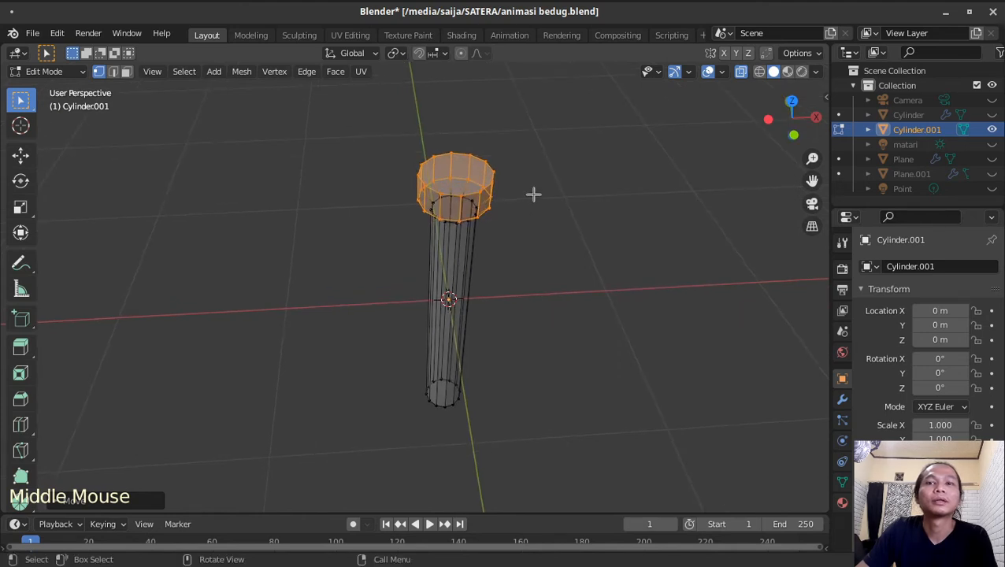
key("KP_1")
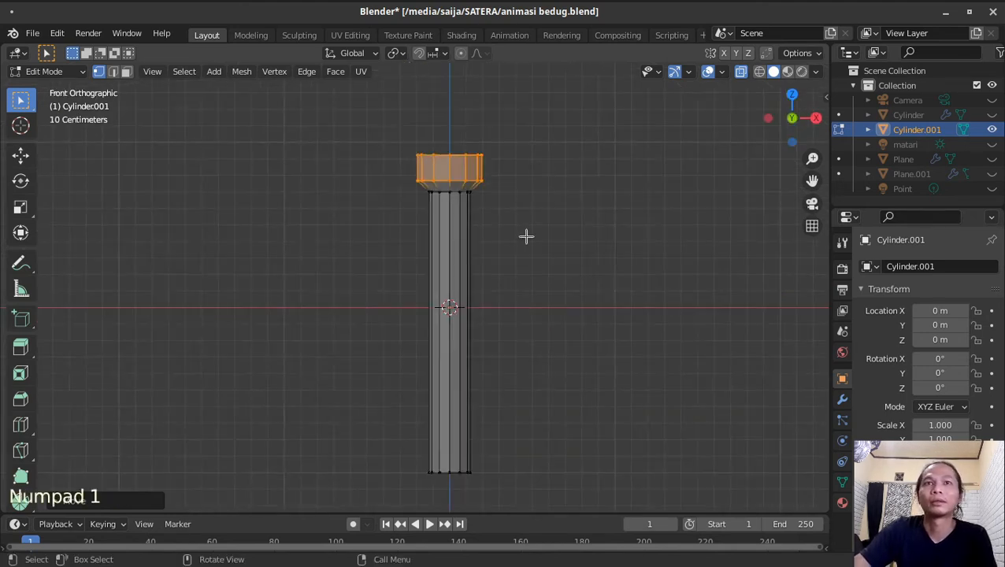
Step: Extrude the head's uppermost vertex ring about 0.1 m upward and scale it inward to taper the top
key("KP_Add")
key("KP_Add")
key("KP_Add")
middle_click_drag(546, 150, 547, 299, "shift")
scroll(529, 247, "down", 1, "shift")
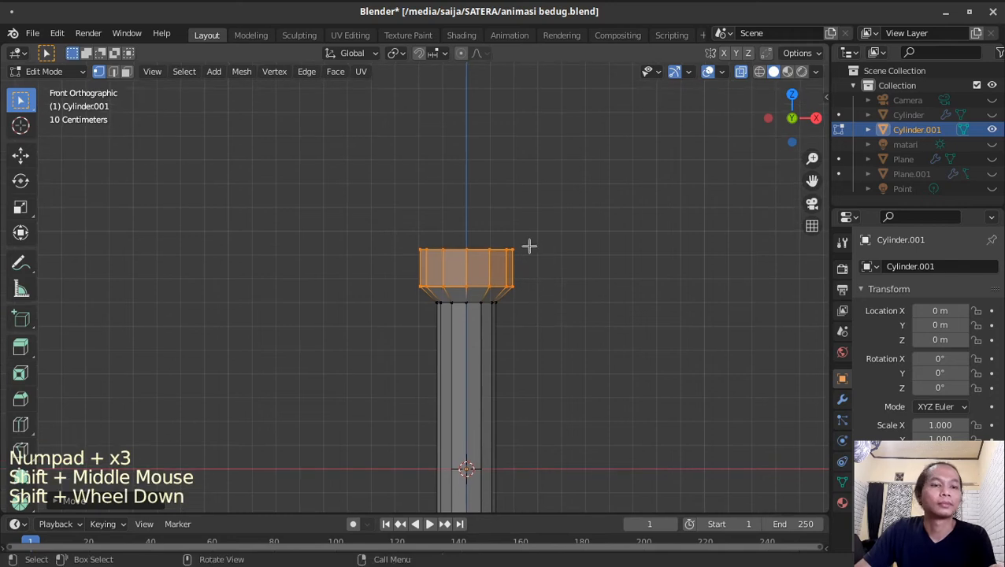
key("a")
scroll(438, 238, "down", 1)
key("a")
key("a")
key("a")
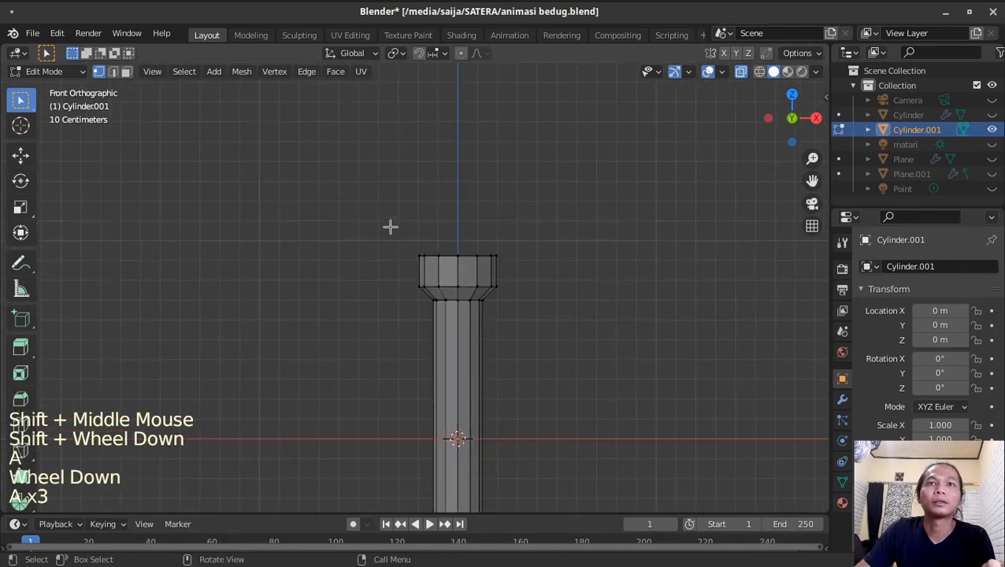
left_click_drag(390, 227, 525, 259)
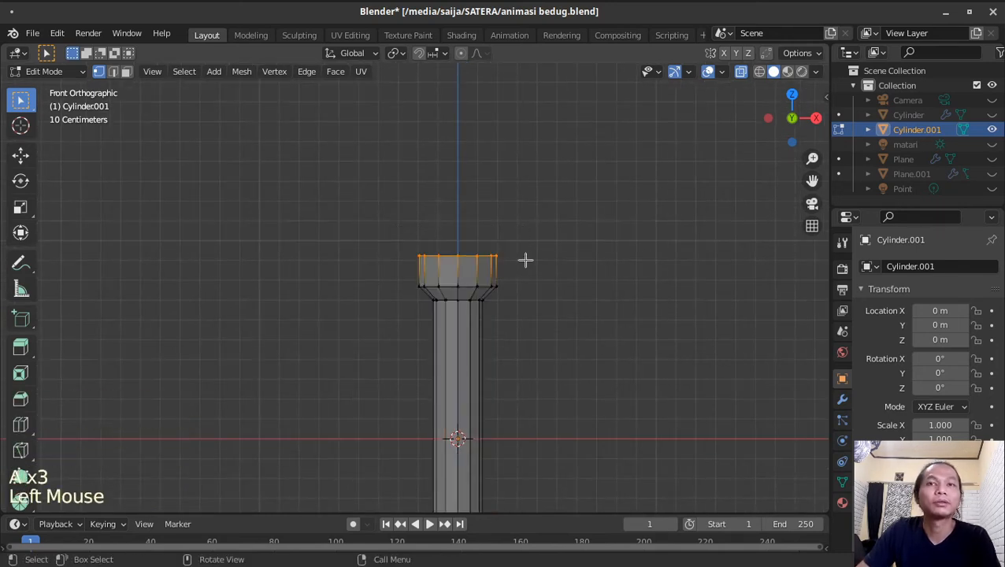
key("e")
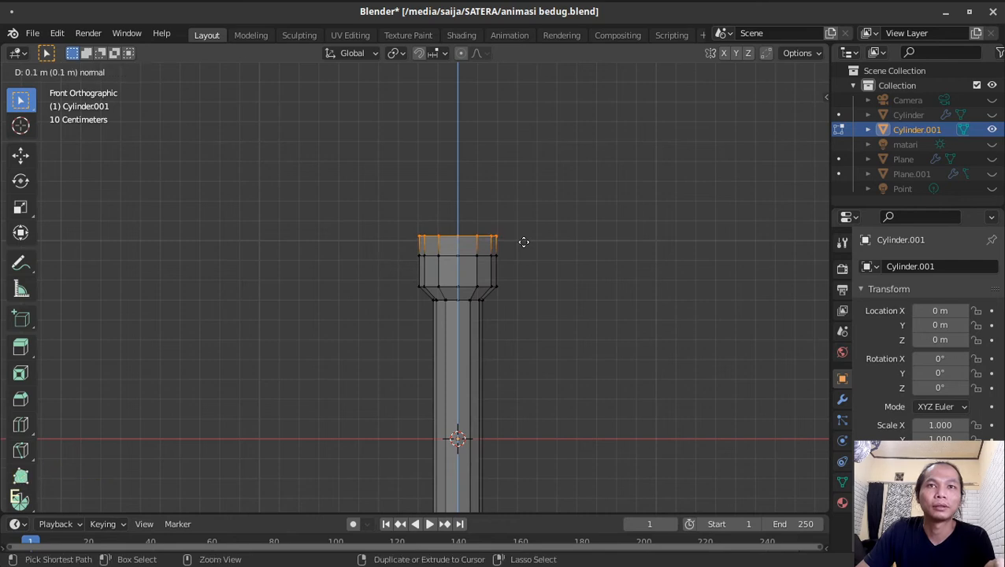
left_click(526, 241)
key("s")
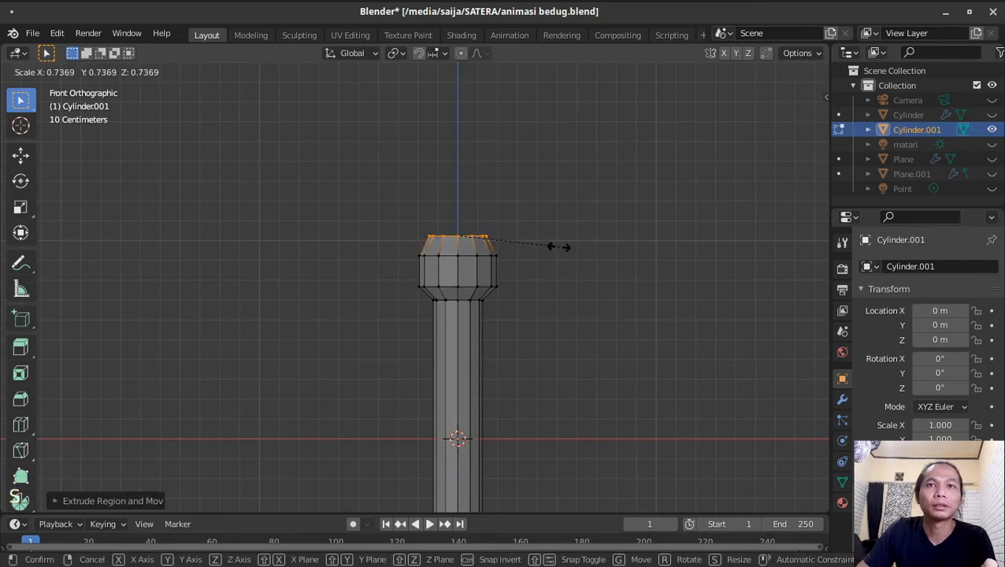
left_click(544, 241)
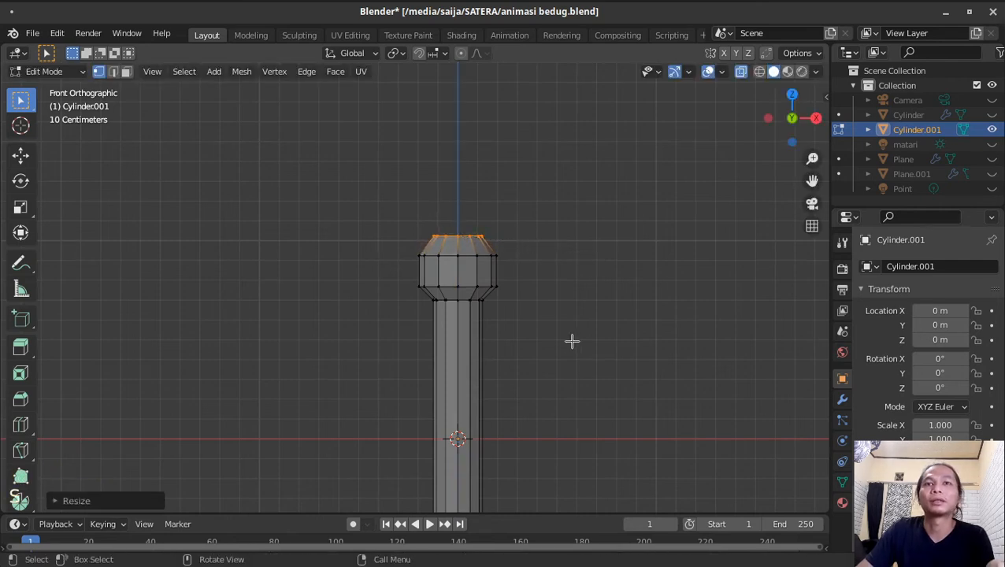
Step: Shorten the shaft by moving its lower end vertices up 0.4 m along Z
middle_click_drag(571, 341, 565, 209, "shift")
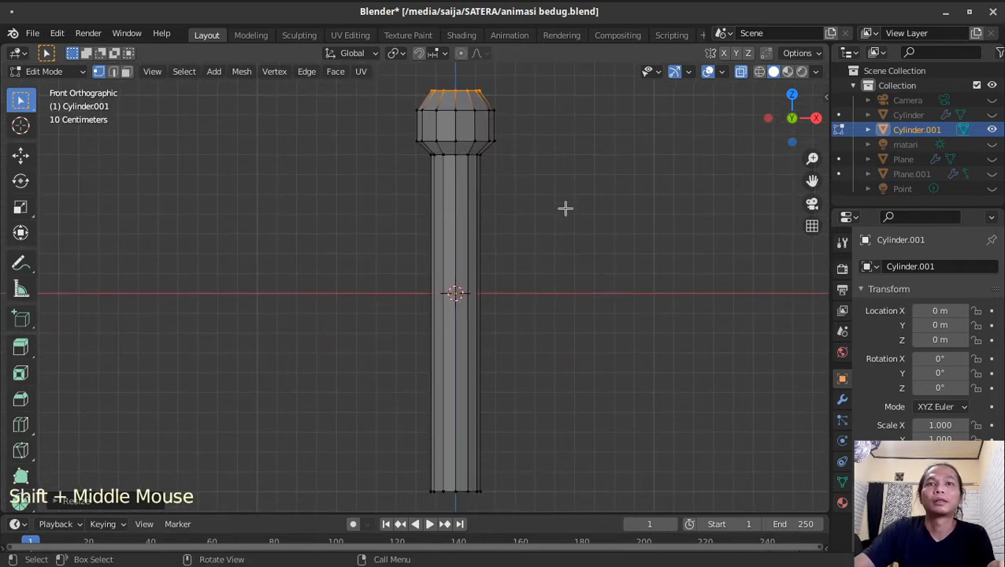
key("KP_Subtract")
left_click_drag(360, 421, 540, 482)
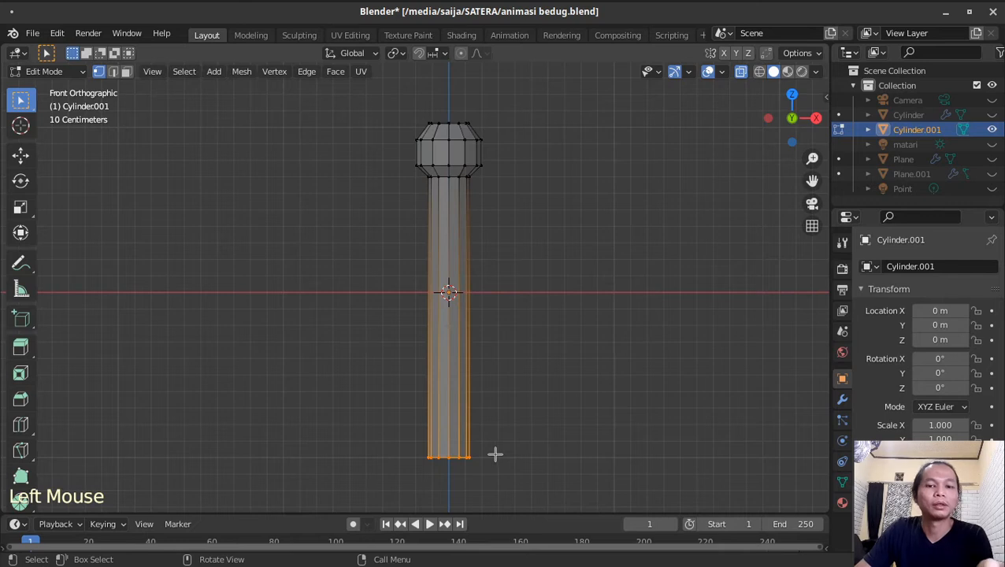
key("g")
key("z")
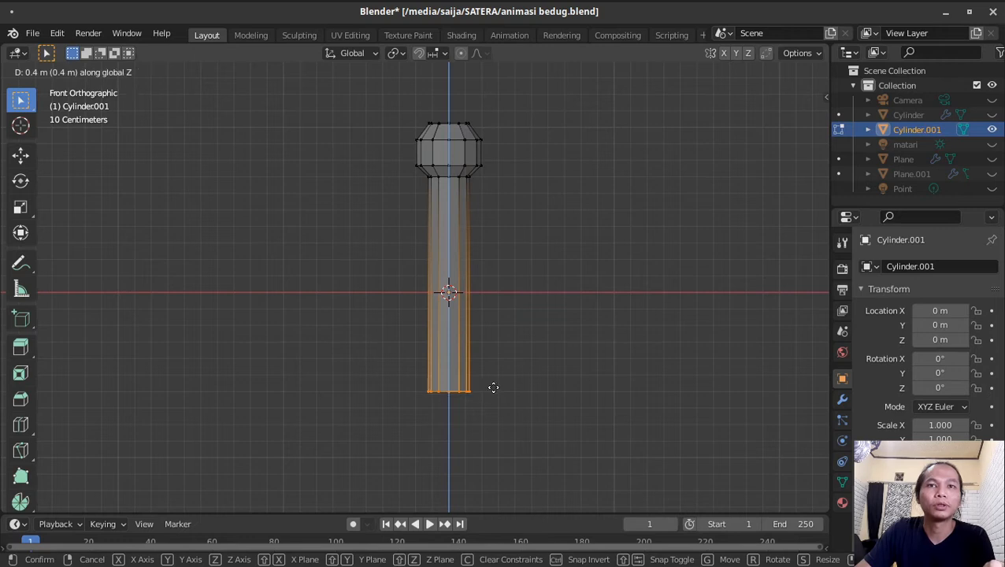
left_click(493, 388)
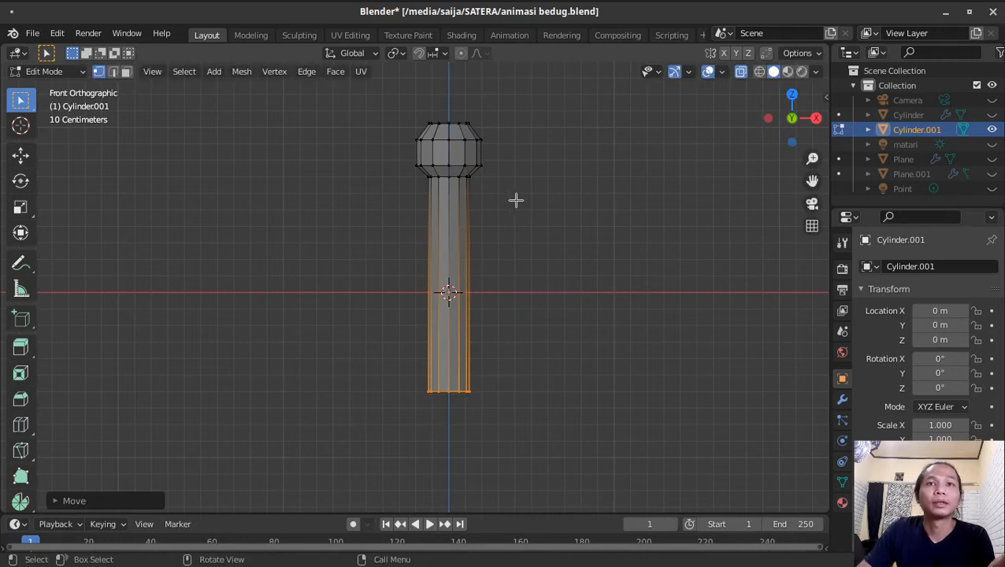
Step: Scale the vertex ring just below the head to about 0.83 to narrow the neck, and return to Object Mode
left_click_drag(516, 200, 387, 170)
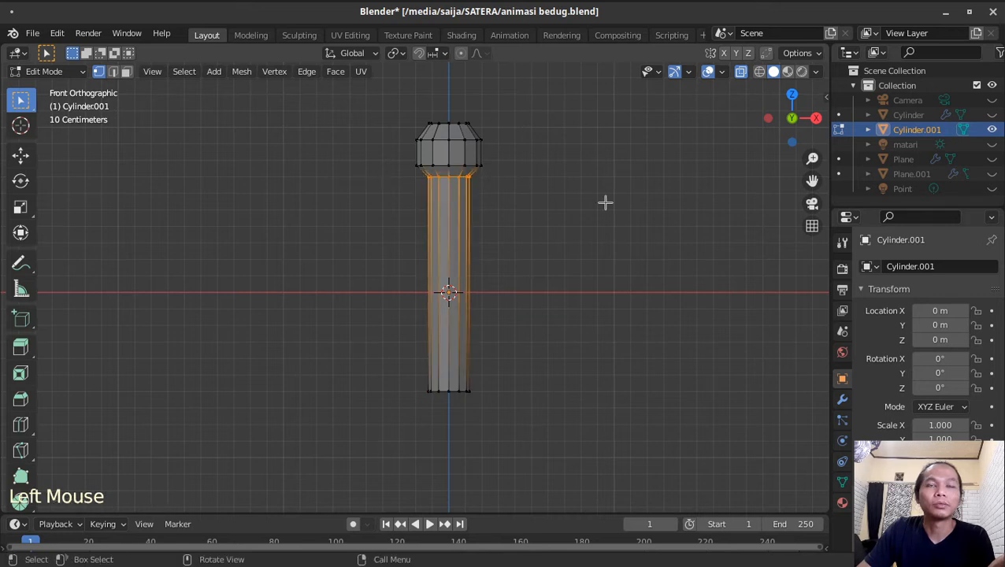
key("s")
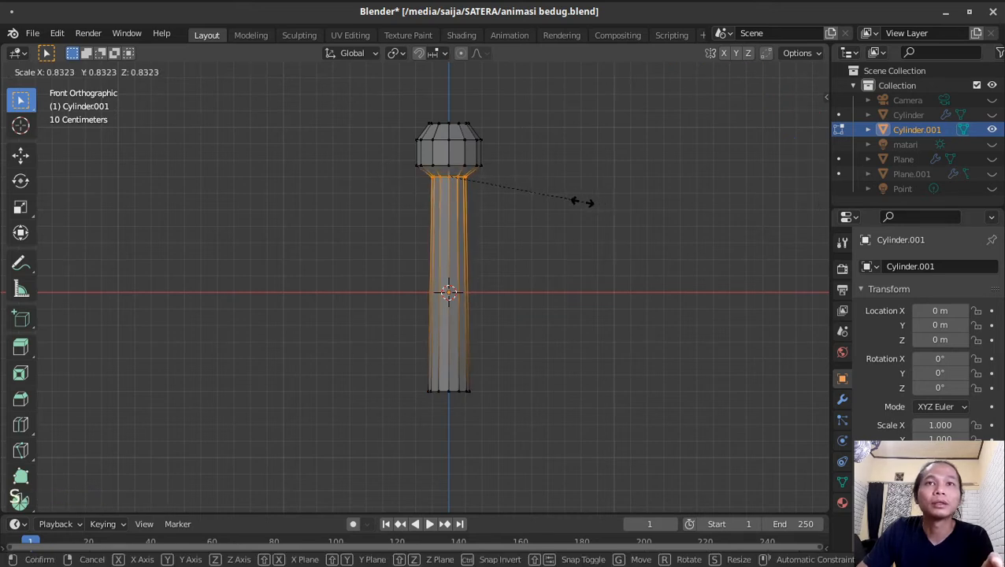
left_click(581, 200)
key("Tab")
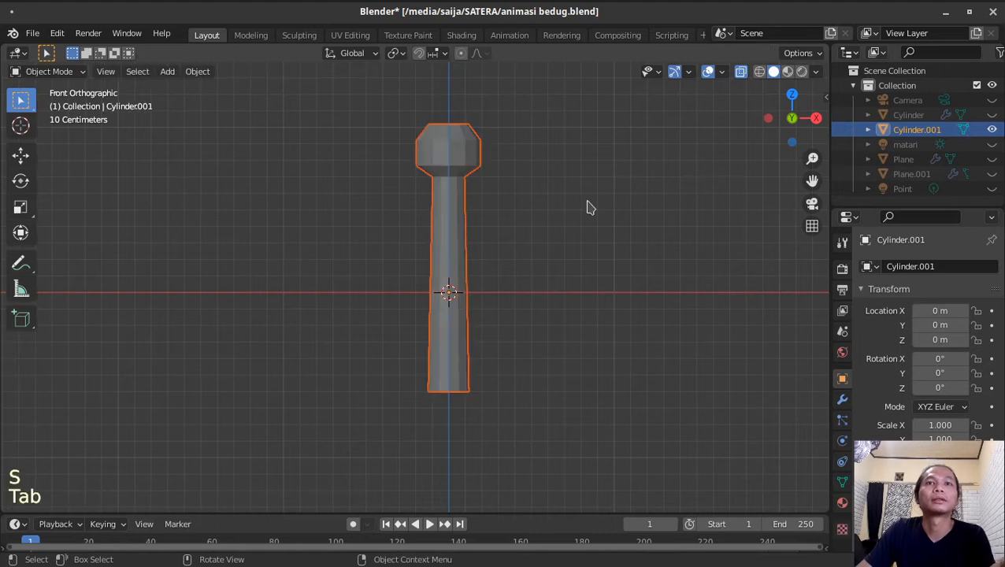
Step: Apply Shade Smooth to the rod object and enable Auto Smooth for its normals
scroll(588, 233, "down", 1)
middle_click_drag(587, 234, 496, 223)
right_click(482, 182)
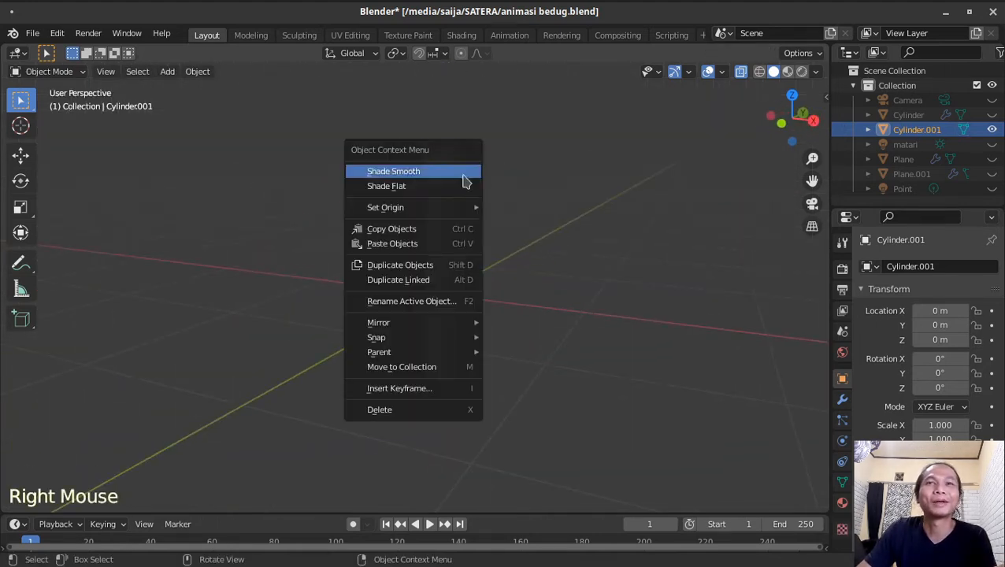
left_click(435, 170)
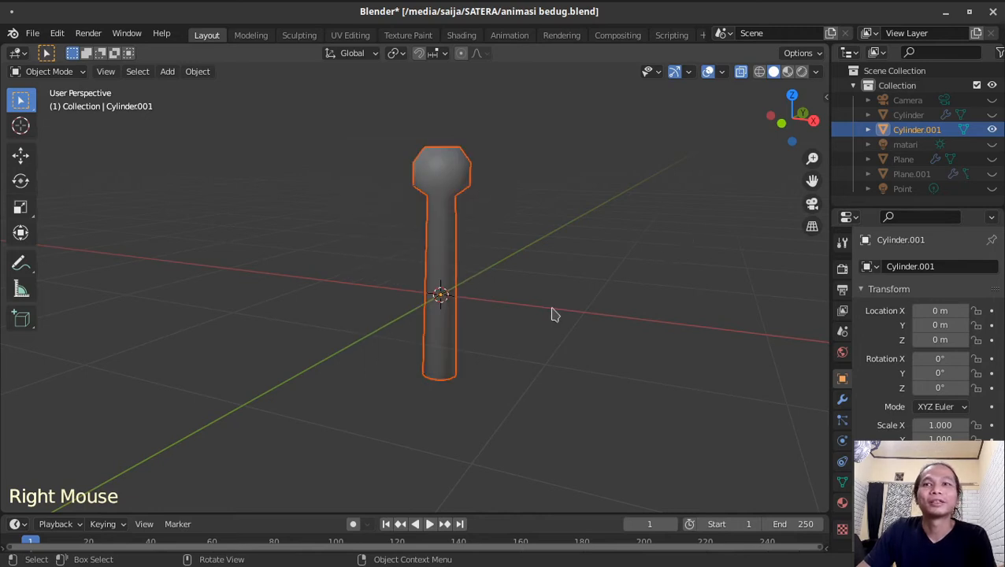
left_click(842, 481)
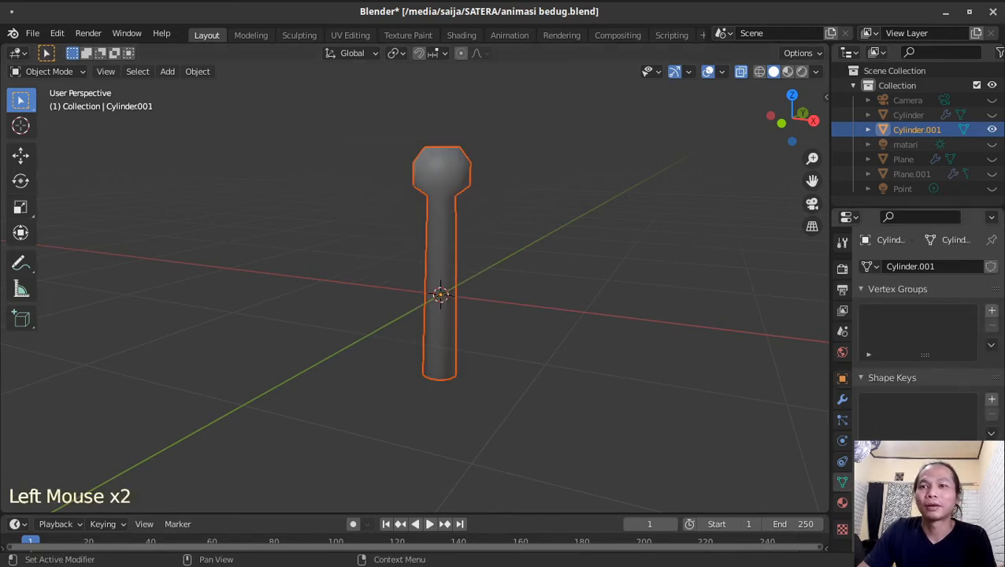
left_click(920, 540)
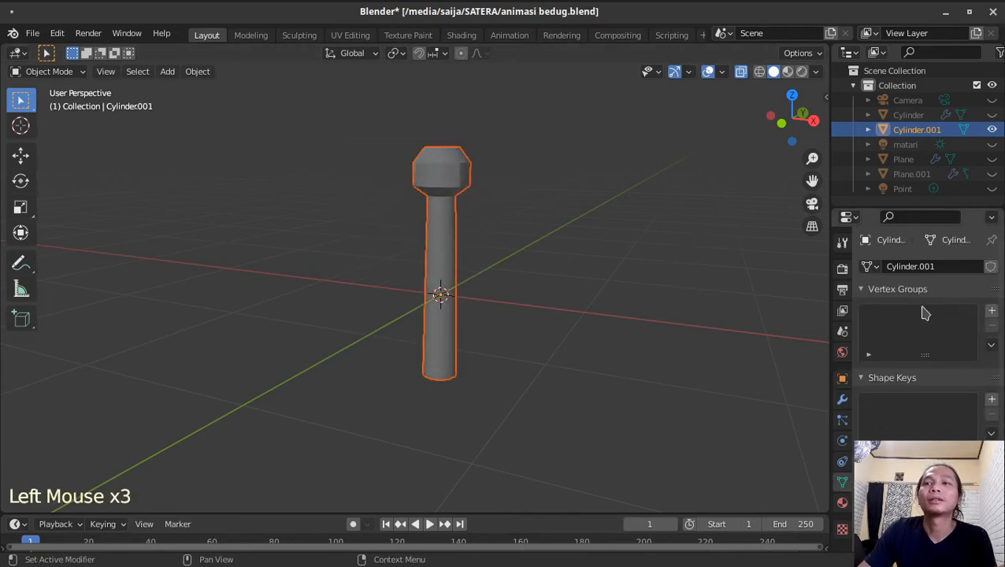
Step: Add a Subdivision Surface modifier to the rod with the viewport level set to 2
left_click(842, 400)
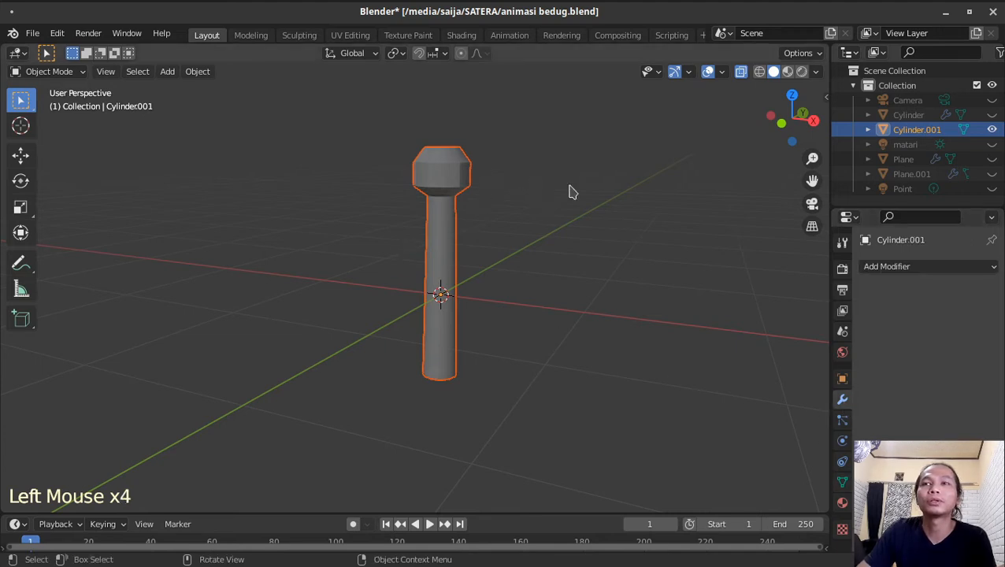
left_click(898, 267)
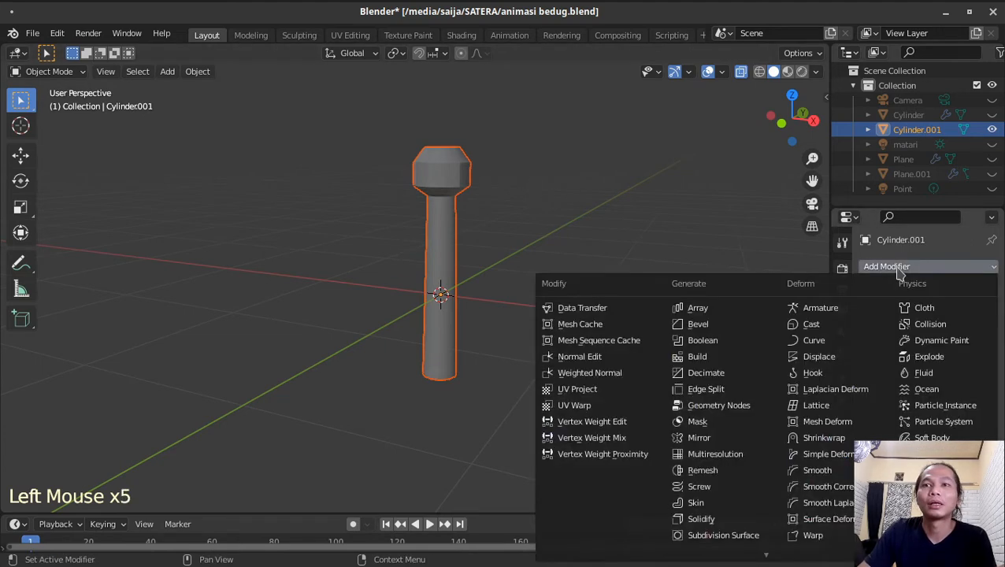
left_click(723, 536)
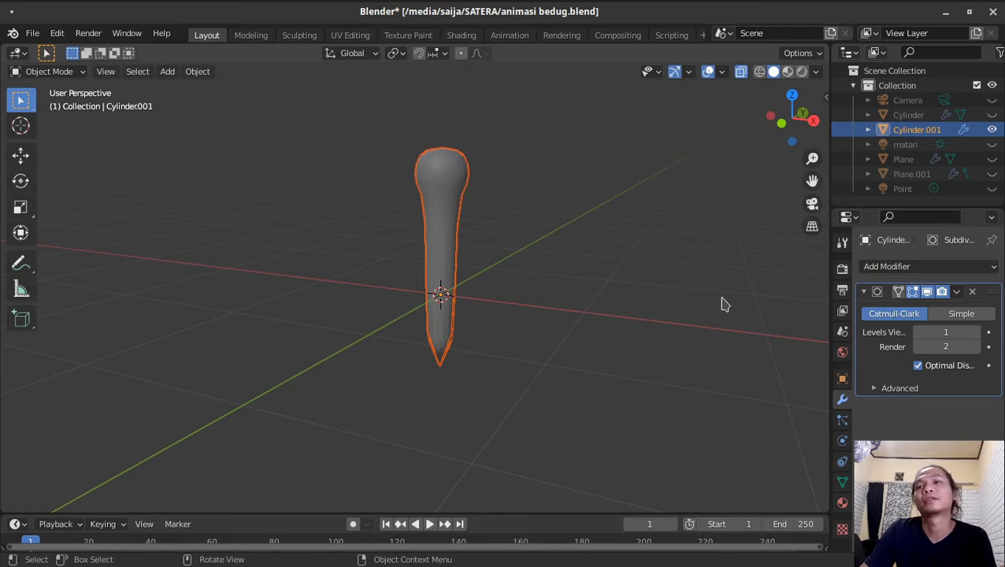
left_click(975, 332)
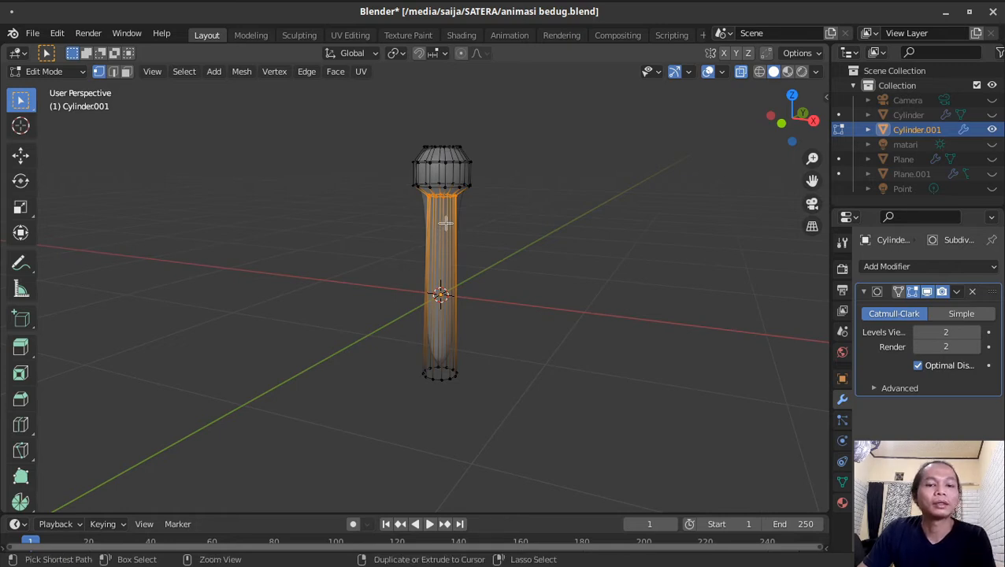
Step: In Edit Mode, add two loop cuts around the shaft, one close to its lower end and one just below the head
key("ctrl+r")
left_click(442, 291)
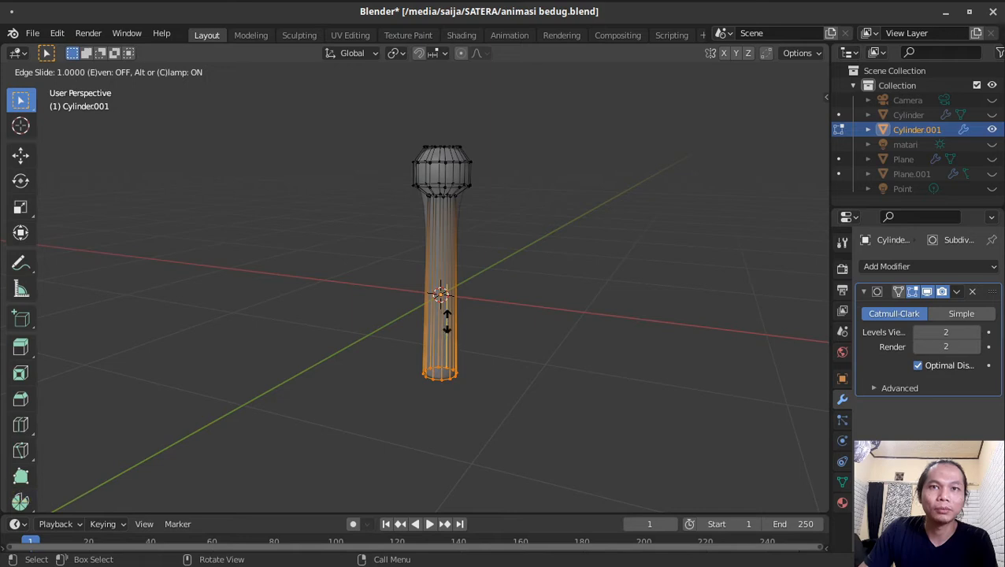
left_click(467, 305)
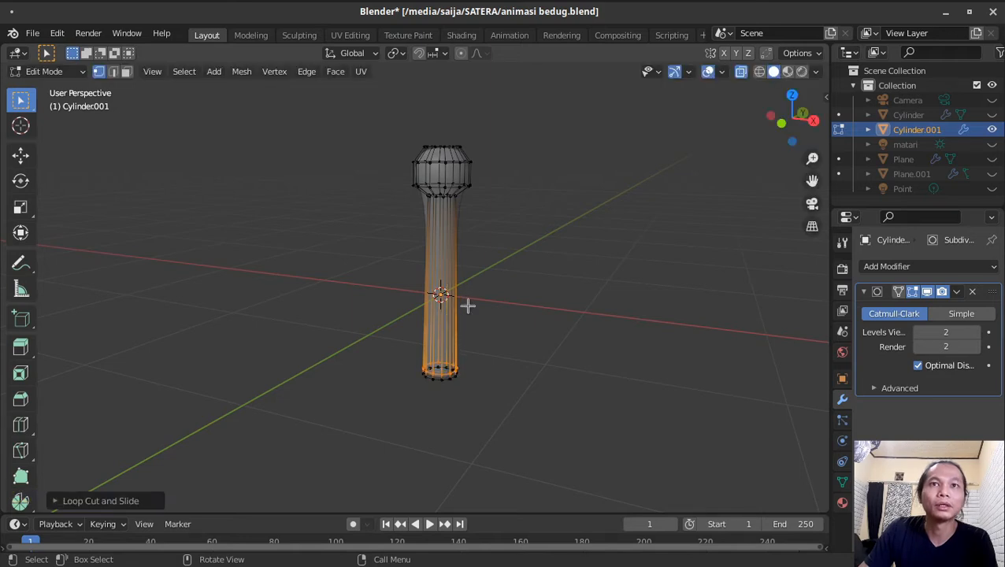
key("ctrl+r")
left_click(450, 235)
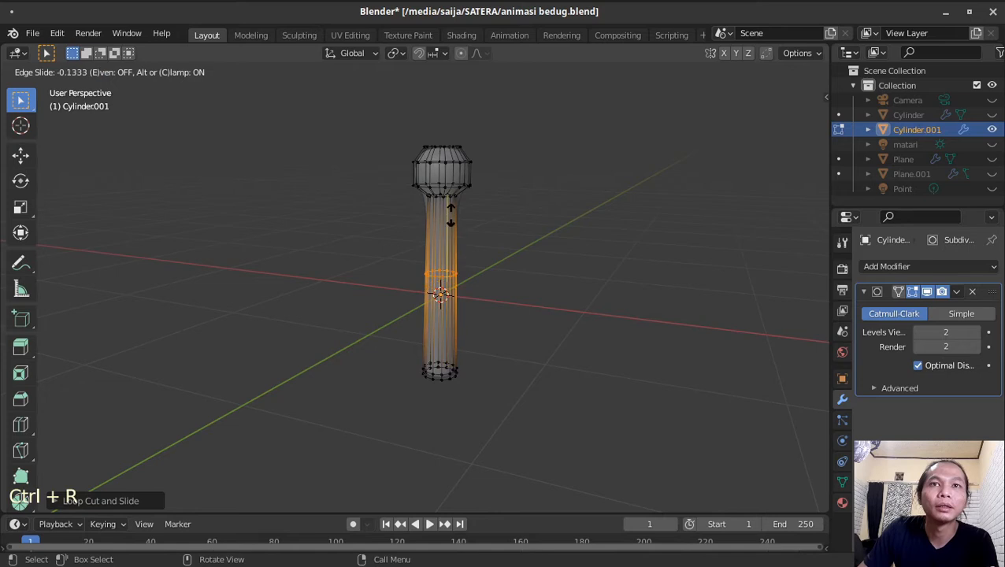
left_click(454, 162)
Step: Add a loop cut around the middle of the shaft, scale it up to about 1.04, and return to Object Mode
middle_click_drag(471, 259, 437, 291)
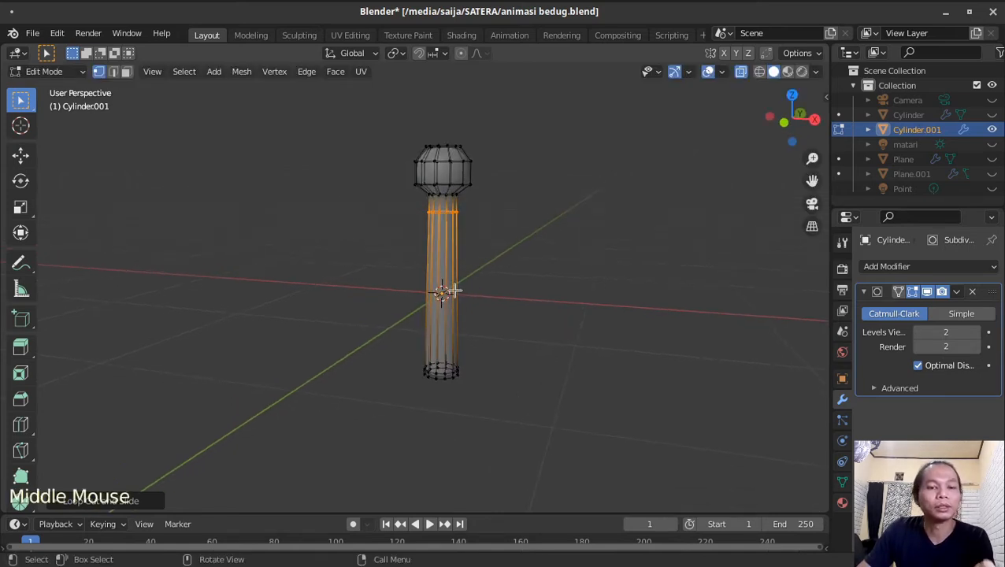
key("ctrl+r")
left_click(444, 293)
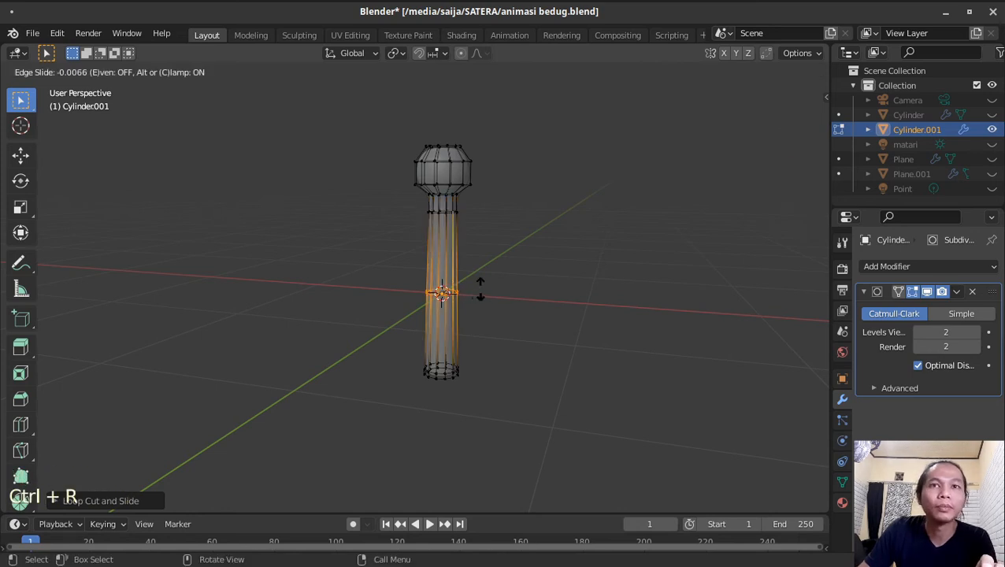
left_click(481, 289)
key("s")
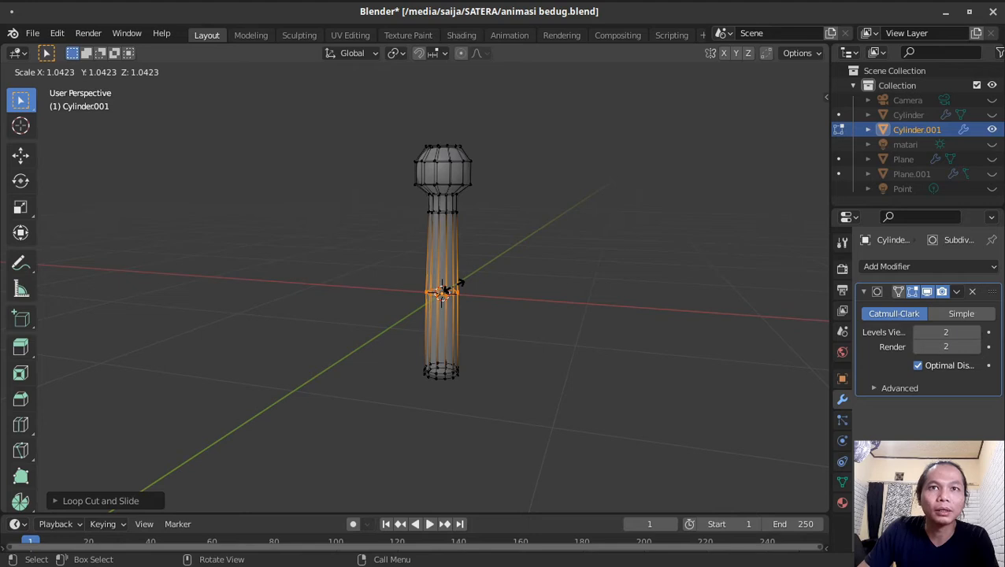
left_click(458, 286)
left_click(702, 161)
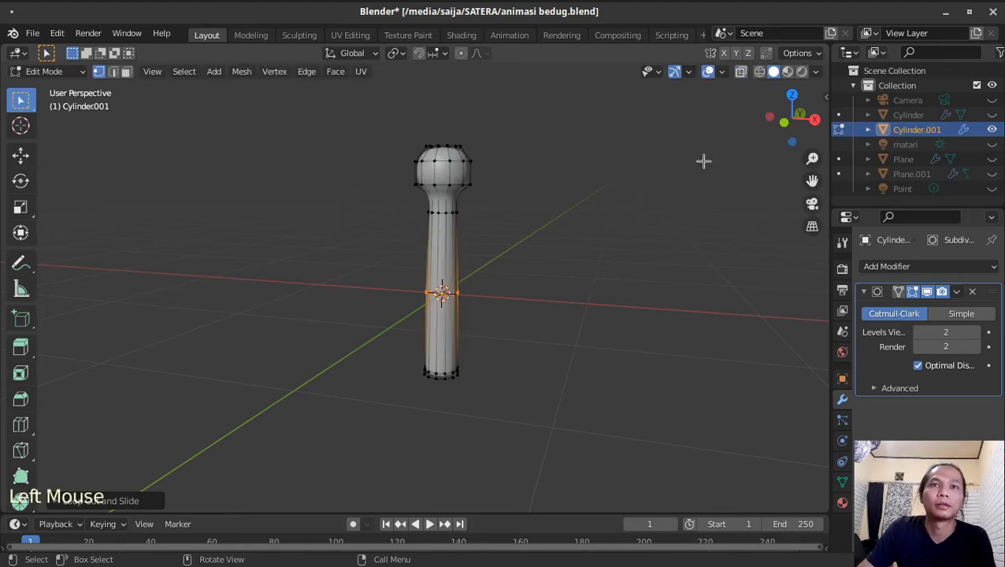
key("Tab")
middle_click_drag(530, 267, 579, 256)
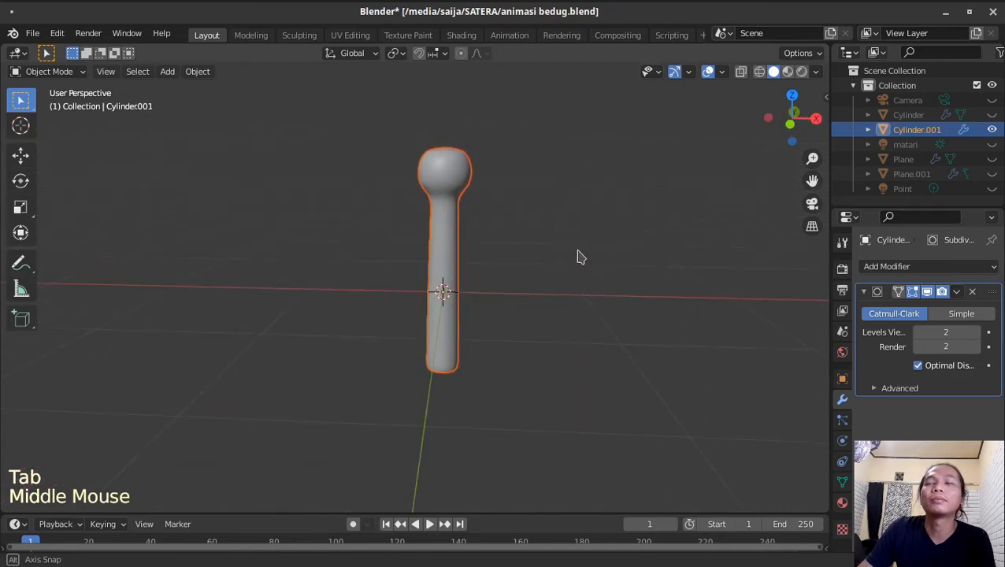
Step: Unhide the drum body (Cylinder) and switch the viewport to Material Preview so it shows together with the beater
left_click(842, 502)
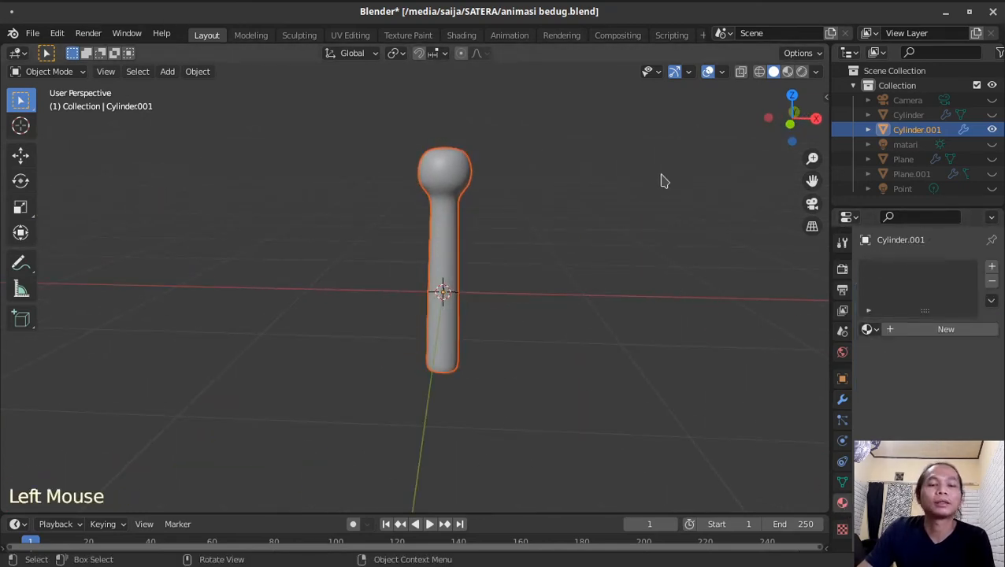
left_click(992, 159)
left_click(992, 159)
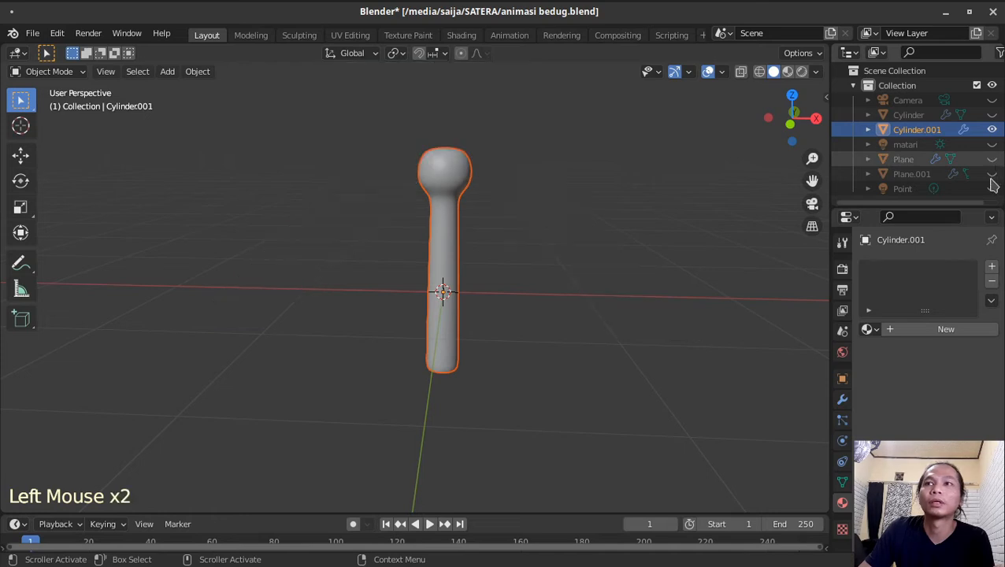
left_click(992, 174)
left_click(993, 174)
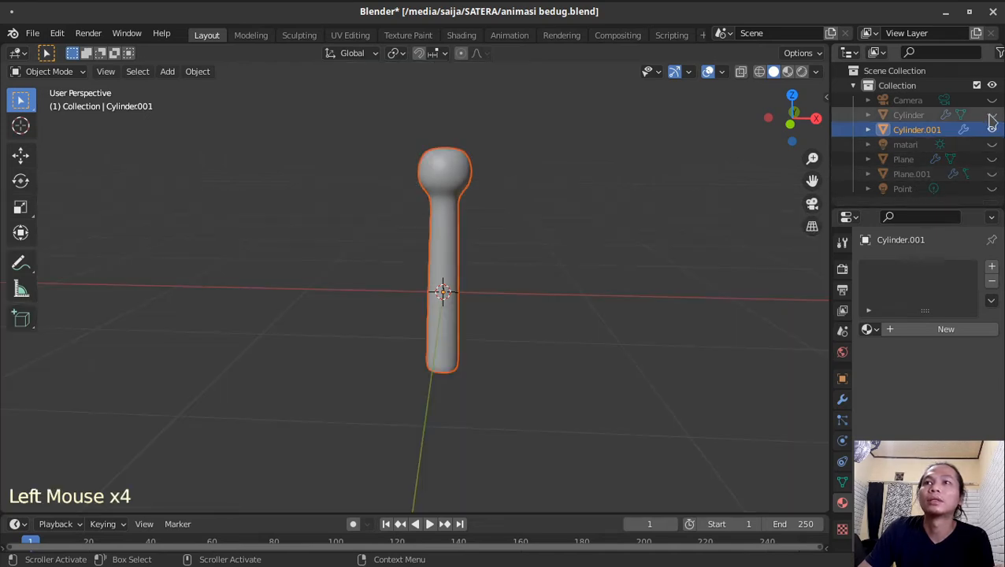
left_click(992, 115)
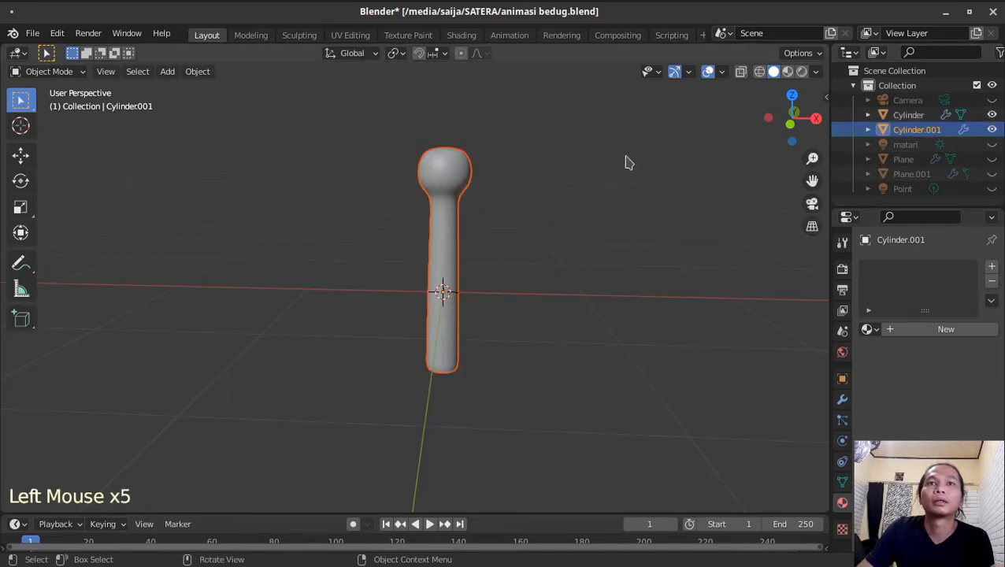
key("KP_Subtract")
key("KP_Subtract")
key("KP_Subtract")
key("KP_Subtract")
key("KP_Subtract")
key("KP_Subtract")
key("KP_Subtract")
key("KP_Subtract")
key("KP_Subtract")
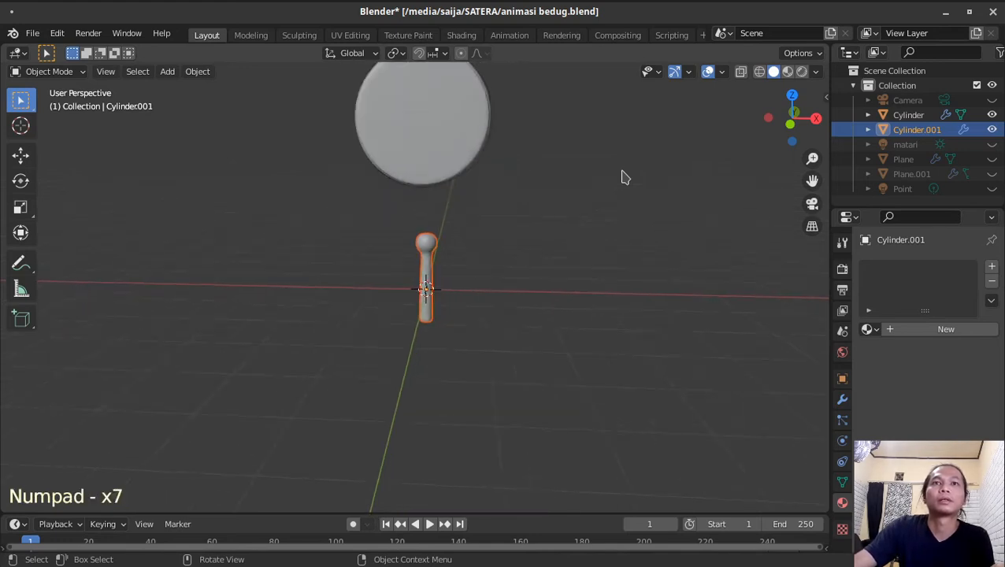
left_click(788, 71)
middle_click_drag(546, 185, 464, 197)
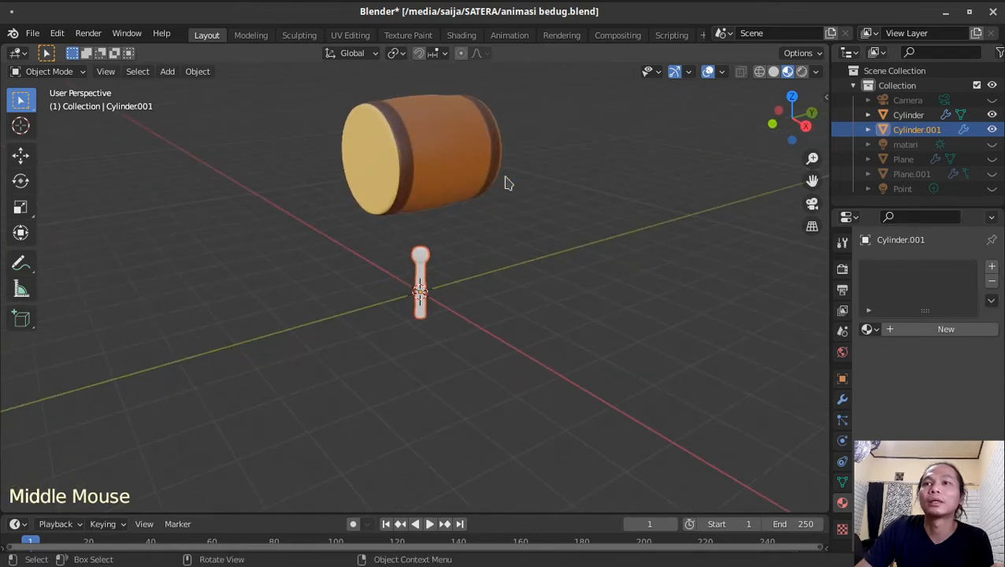
Step: Assign the existing Material.001 to the beater and make it a single-user copy
left_click(870, 329)
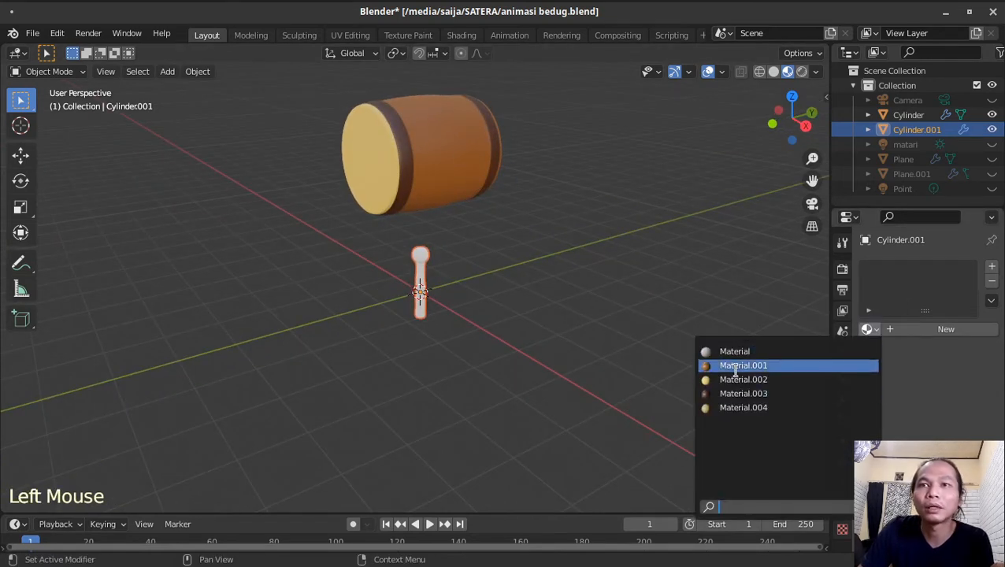
left_click(734, 366)
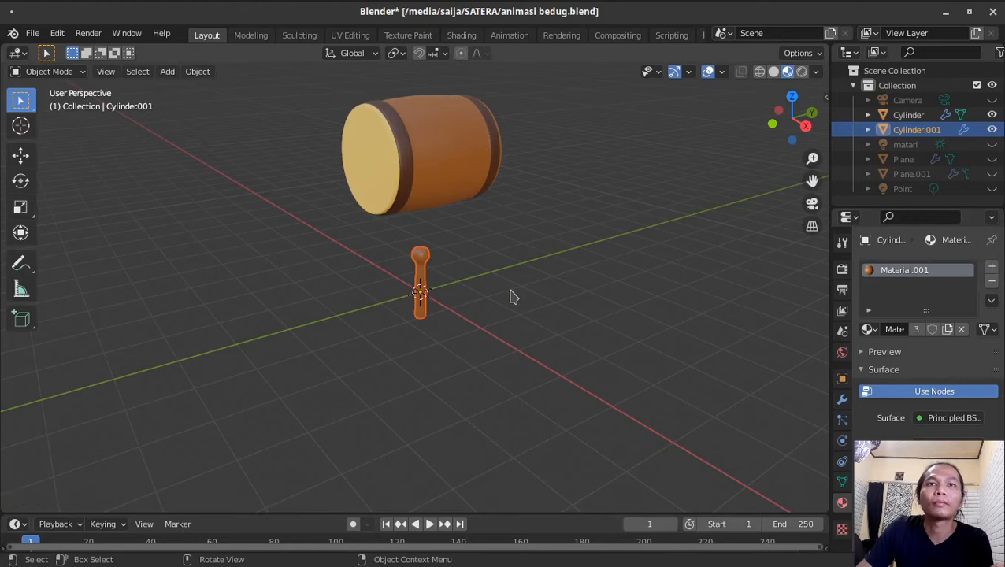
middle_click_drag(511, 294, 481, 285)
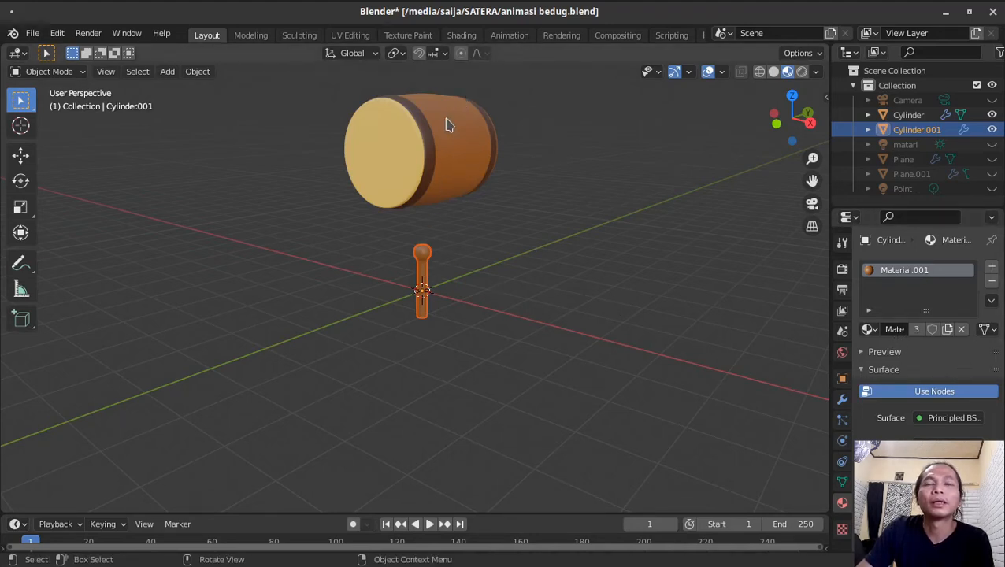
left_click(916, 330)
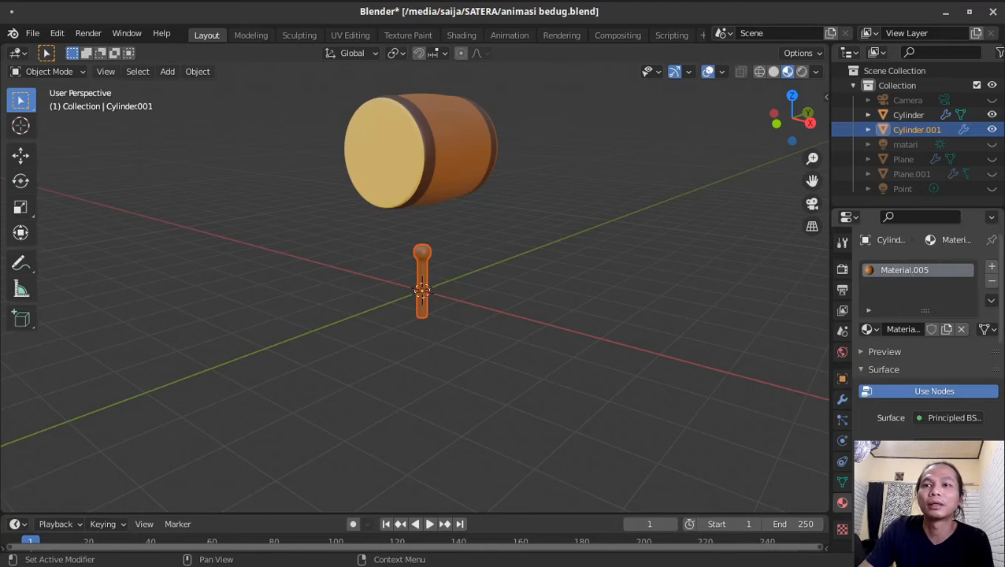
Step: Change the base color of the beater's material to a lighter, more yellowish orange-brown than the drum body
left_click(948, 481)
left_click_drag(972, 321, 971, 292)
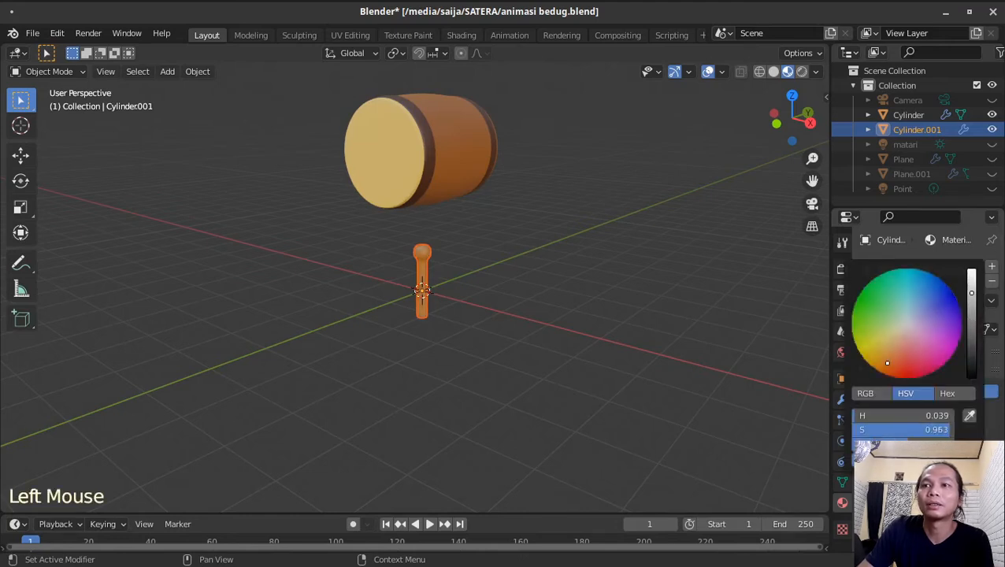
left_click_drag(887, 363, 902, 351)
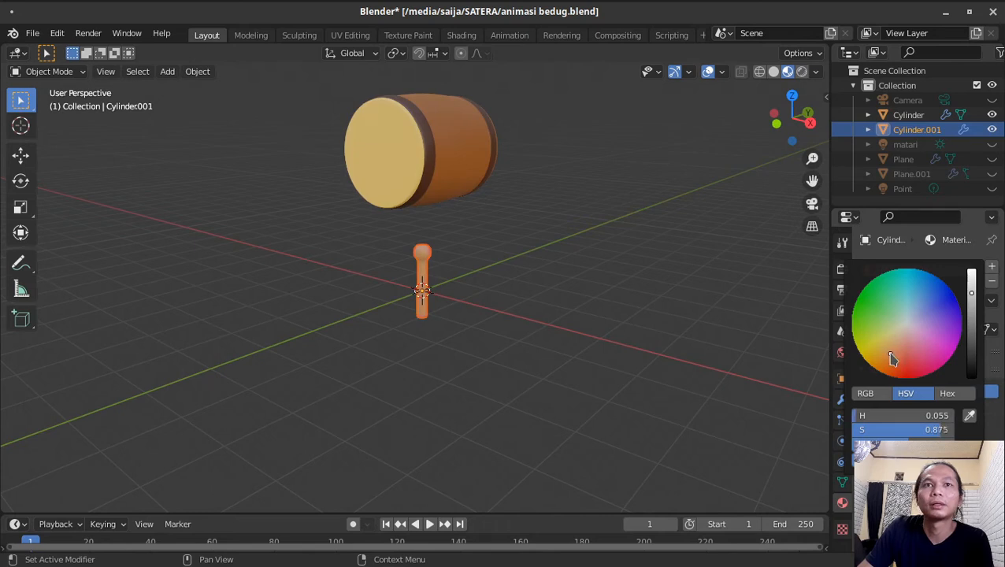
left_click_drag(972, 295, 971, 303)
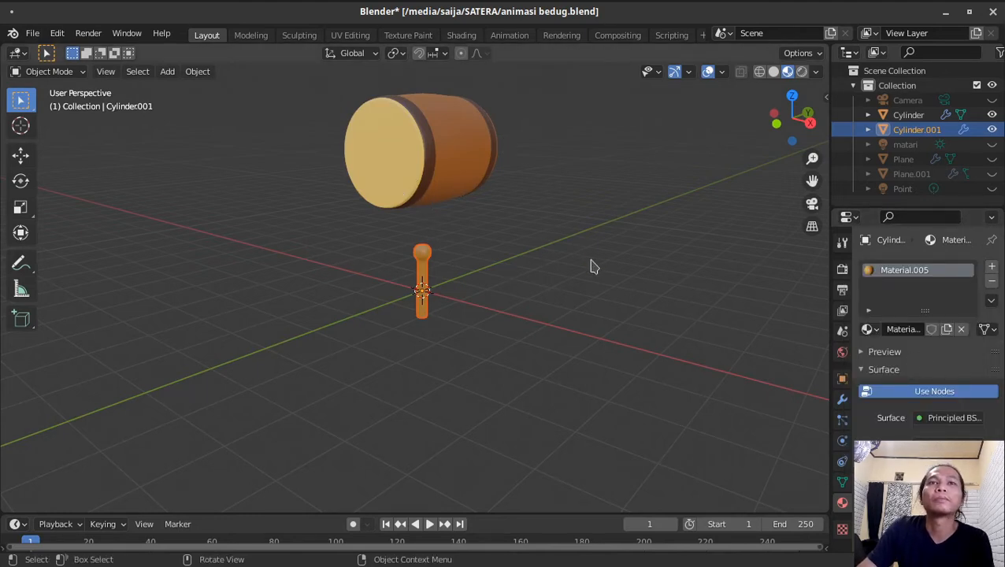
Step: From the front view, move the beater's entire mesh about 0.7 m along X in Edit Mode, keeping its origin in place
middle_click_drag(496, 233, 562, 229)
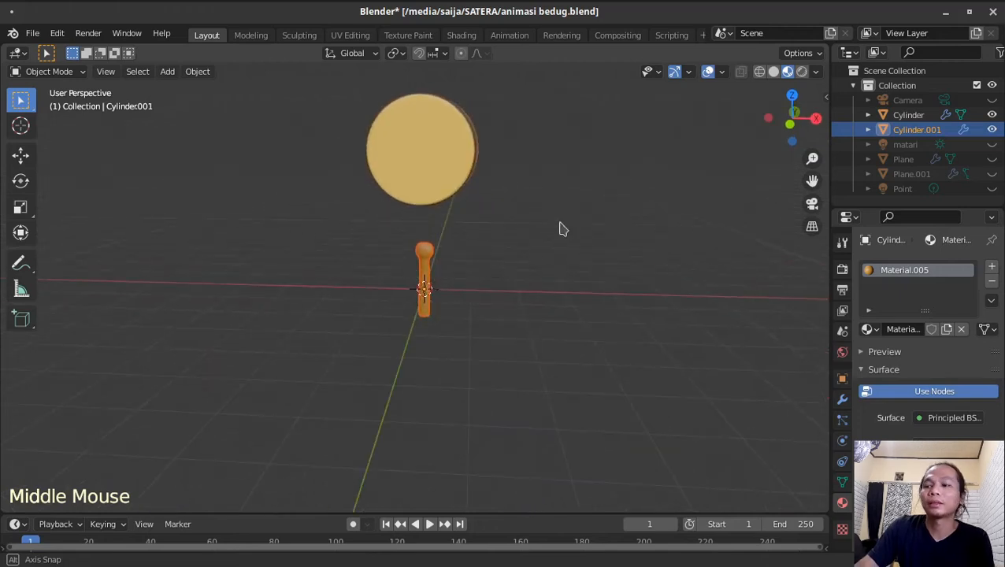
key("KP_1")
key("KP_Add")
key("KP_Add")
key("KP_Add")
key("KP_Add")
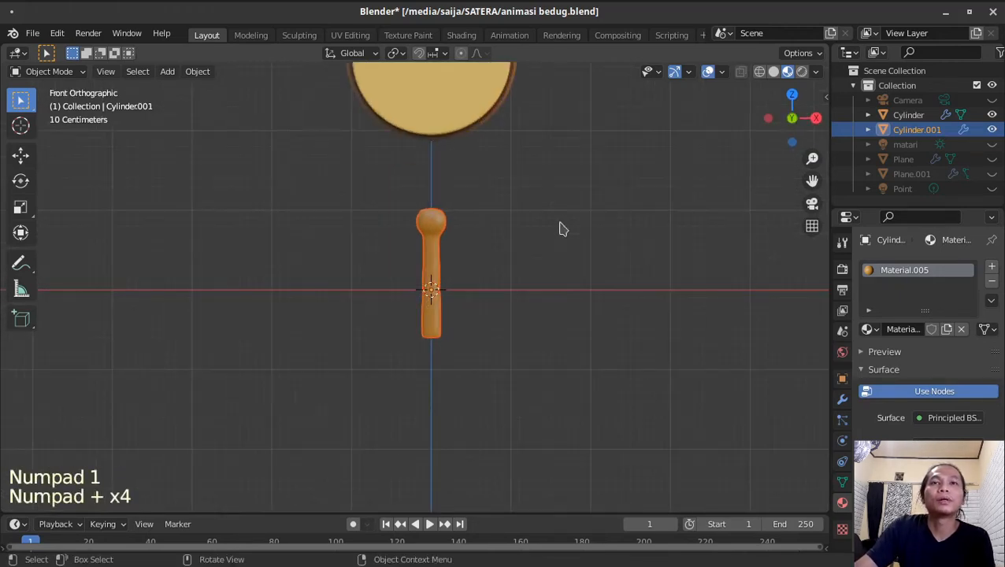
key("KP_Add")
key("KP_Add")
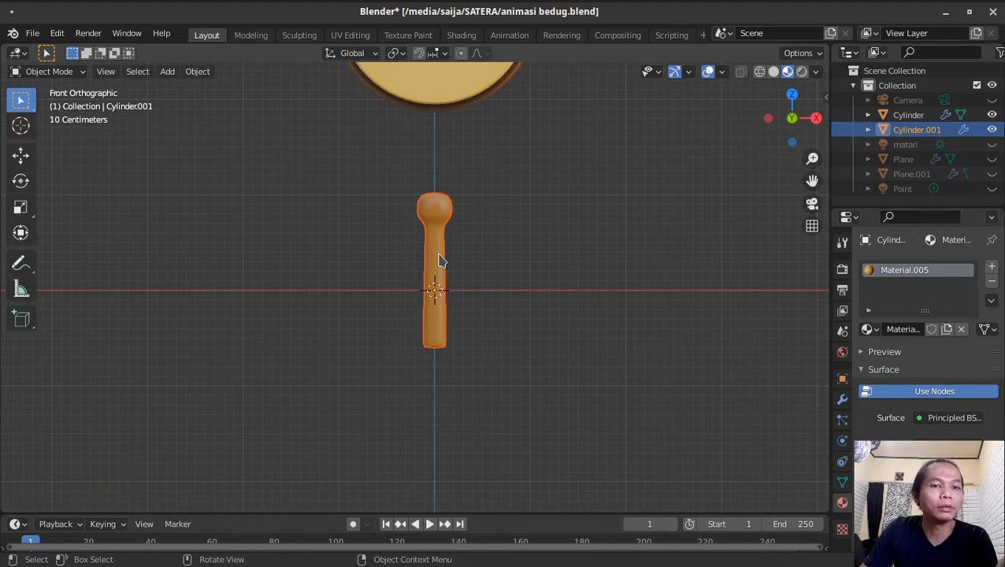
key("Tab")
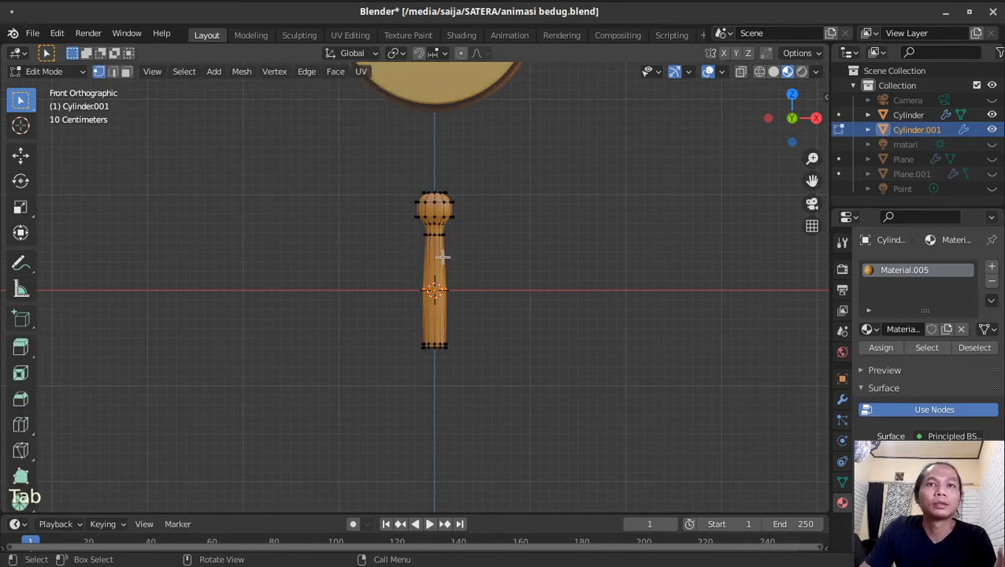
key("a")
key("g")
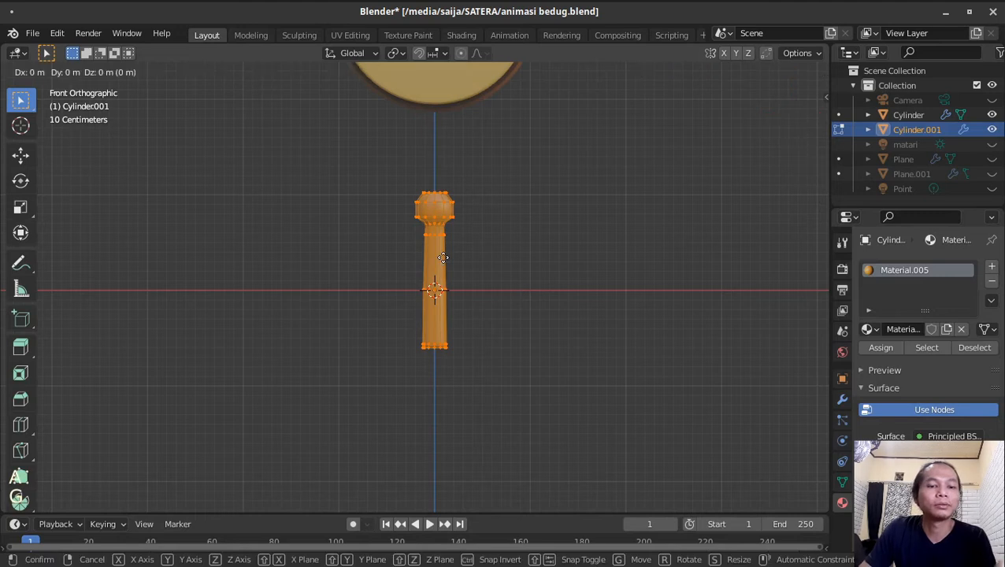
key("x")
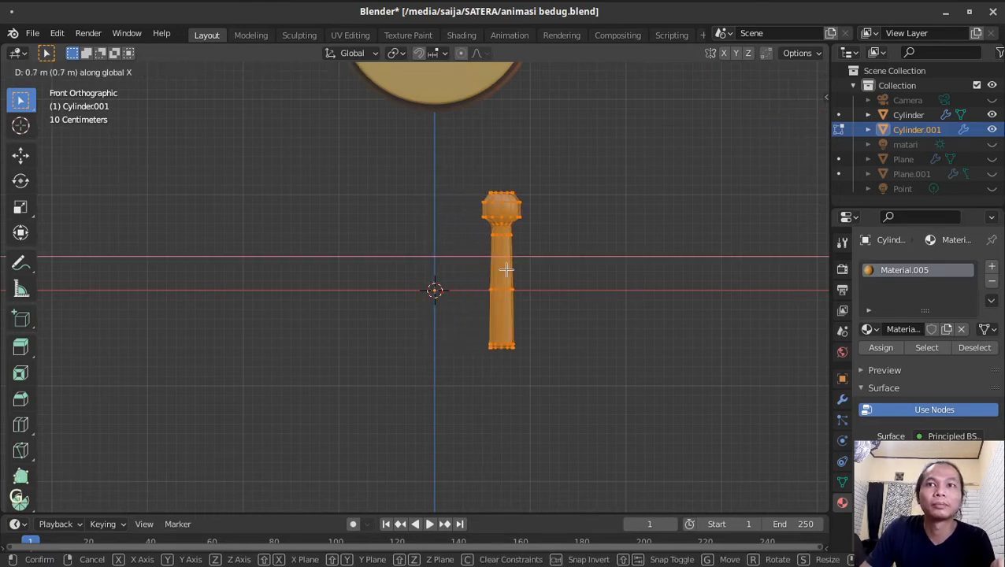
left_click(512, 271)
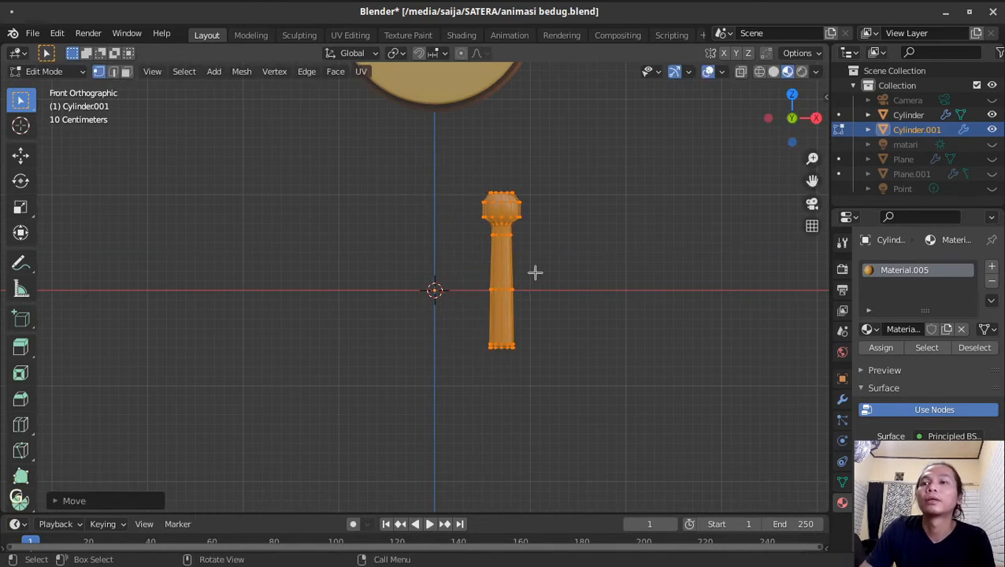
Step: Add a Mirror modifier on the X axis to the beater to create the second one
left_click(842, 399)
left_click(890, 267)
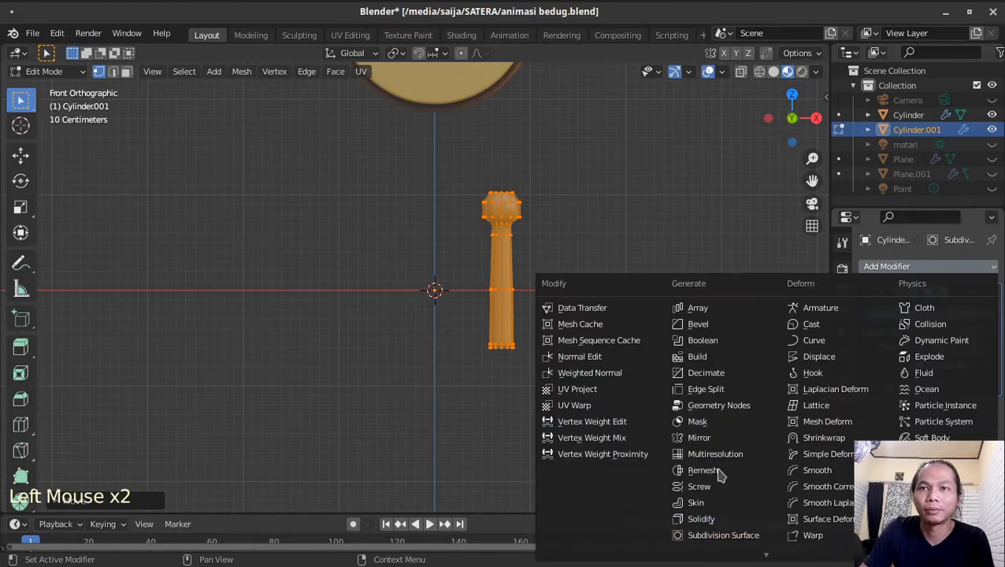
left_click(698, 438)
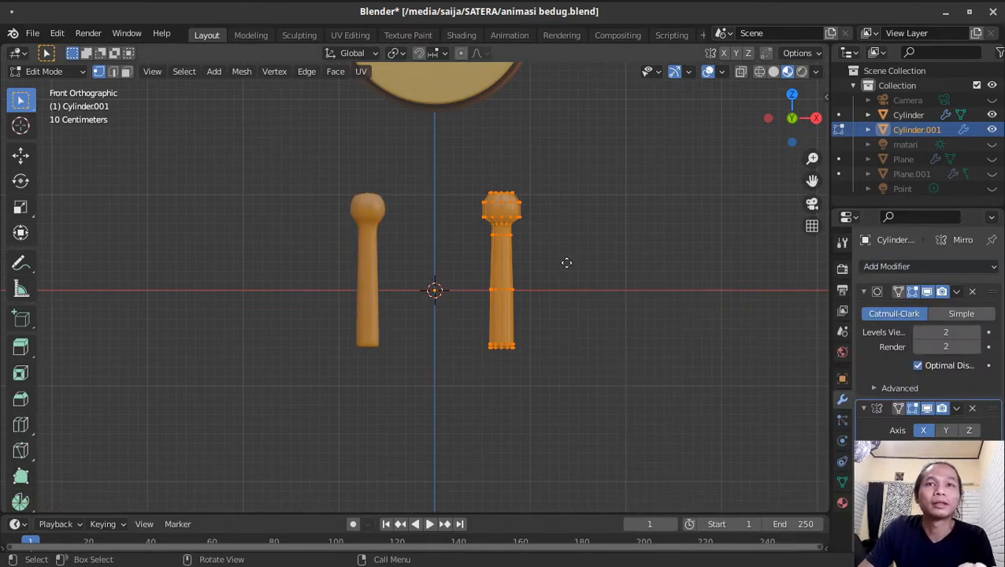
Step: Move the beater mesh about -0.32 m along X to bring the pair closer together, and return to Object Mode
key("g")
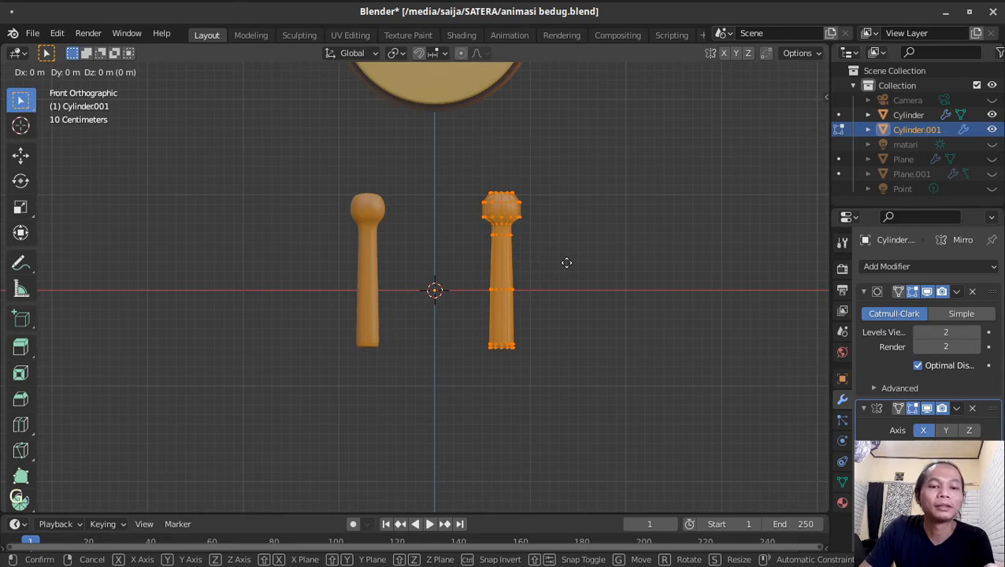
key("x")
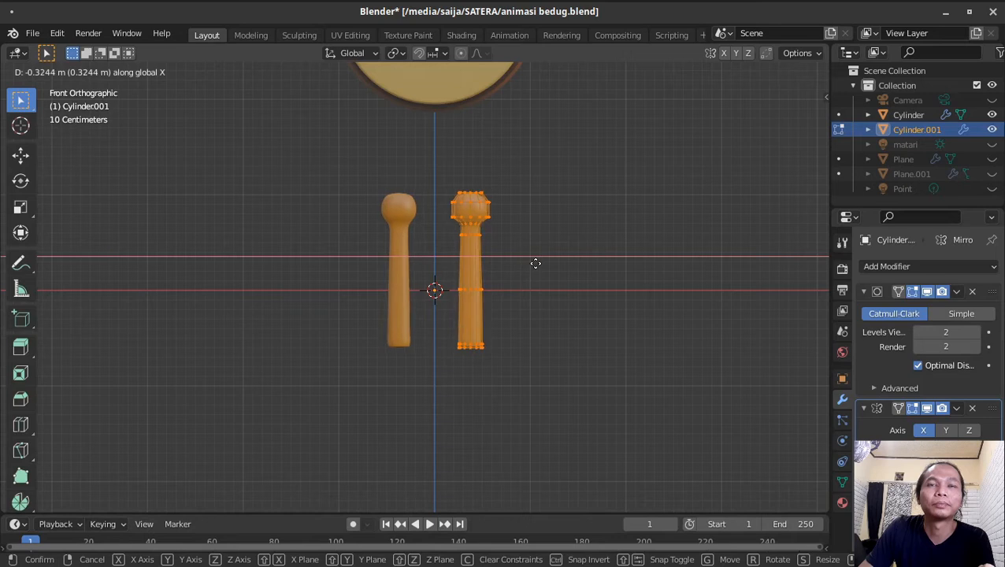
left_click(535, 264)
middle_click_drag(583, 231, 623, 352, "shift")
key("Tab")
middle_click_drag(597, 316, 616, 375, "shift")
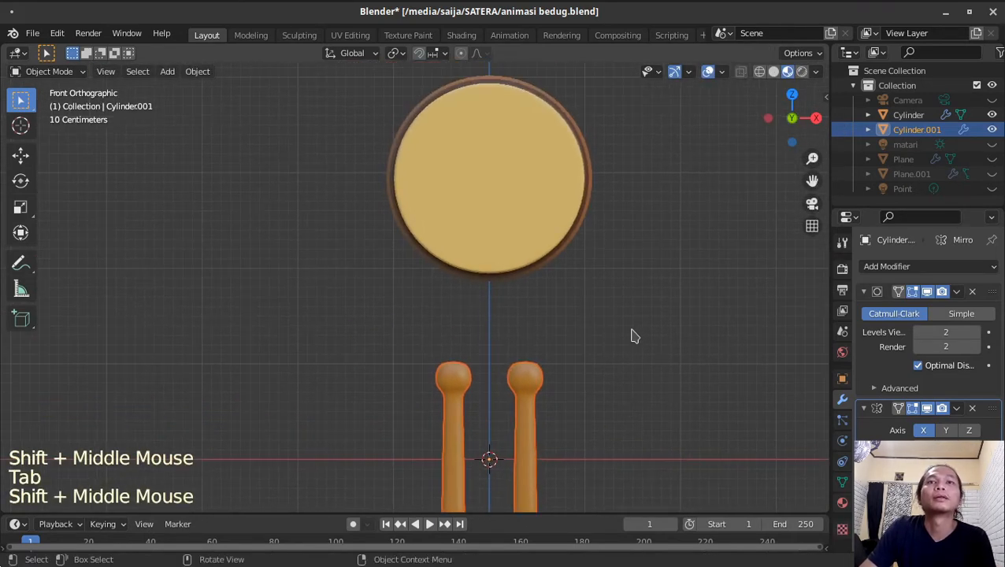
Step: Unhide the crossed-leg drum stand (Plane) and show the drum, stand and beaters from the front
middle_click_drag(638, 340, 635, 302, "shift")
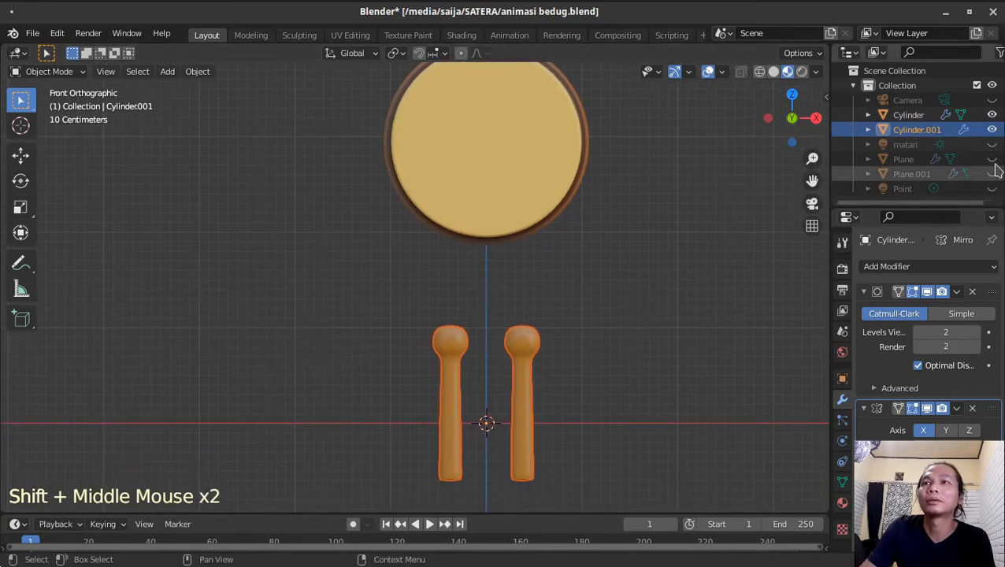
left_click(992, 159)
middle_click_drag(640, 213, 689, 227)
key("KP_1")
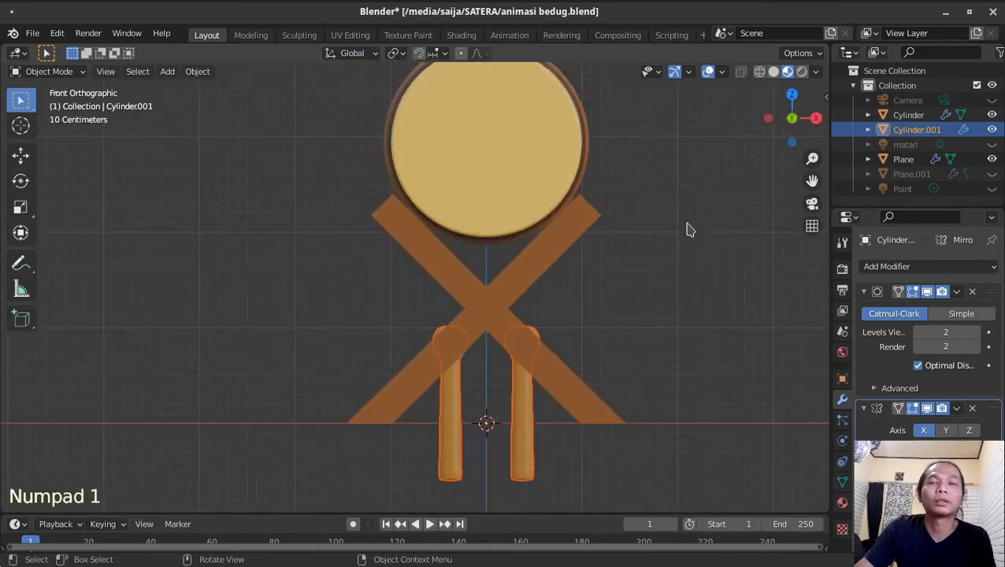
Step: Scale the pair of beaters down to a little over half their size relative to the drum, and save the file
key("s")
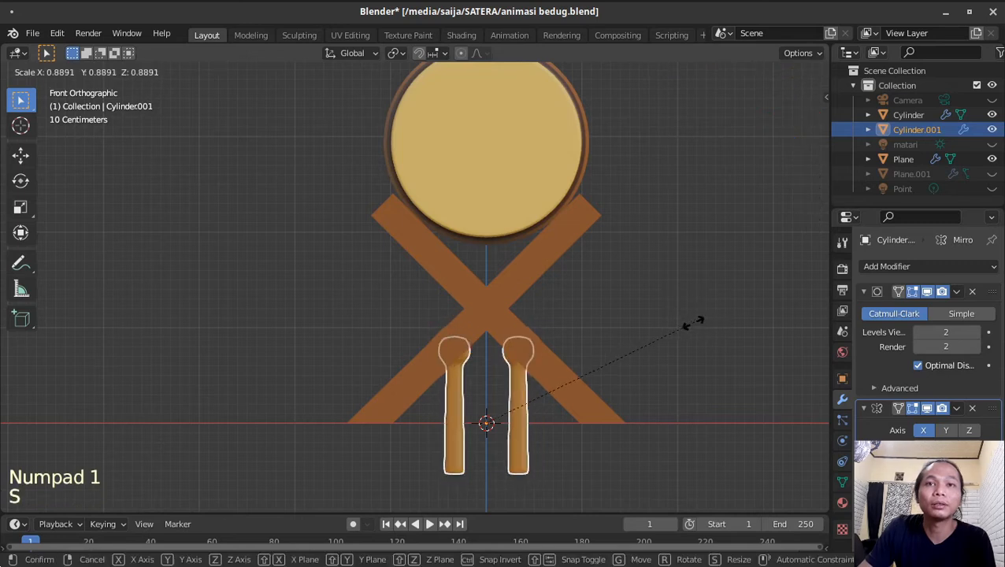
left_click(622, 360)
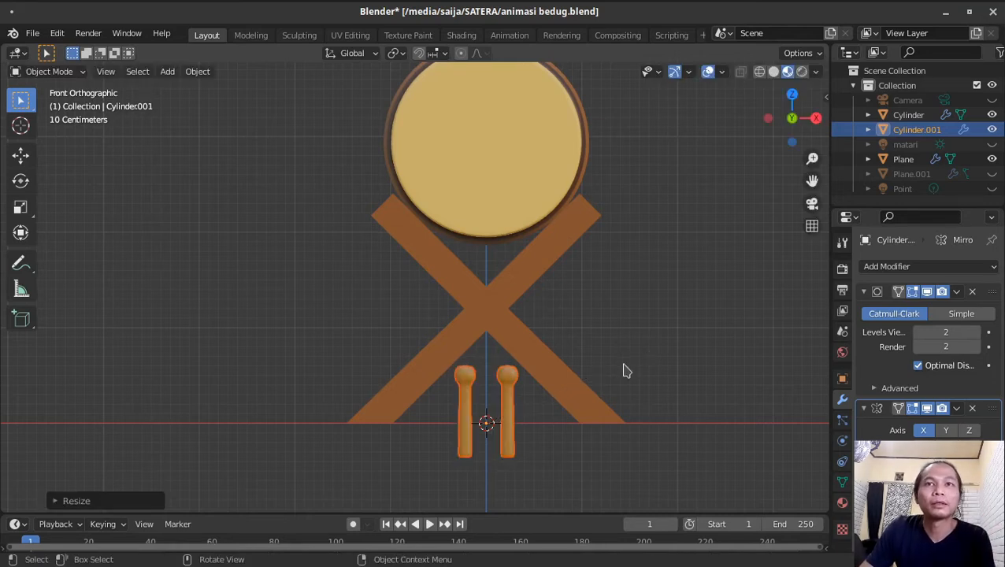
middle_click_drag(624, 370, 695, 336)
key("ctrl+s")
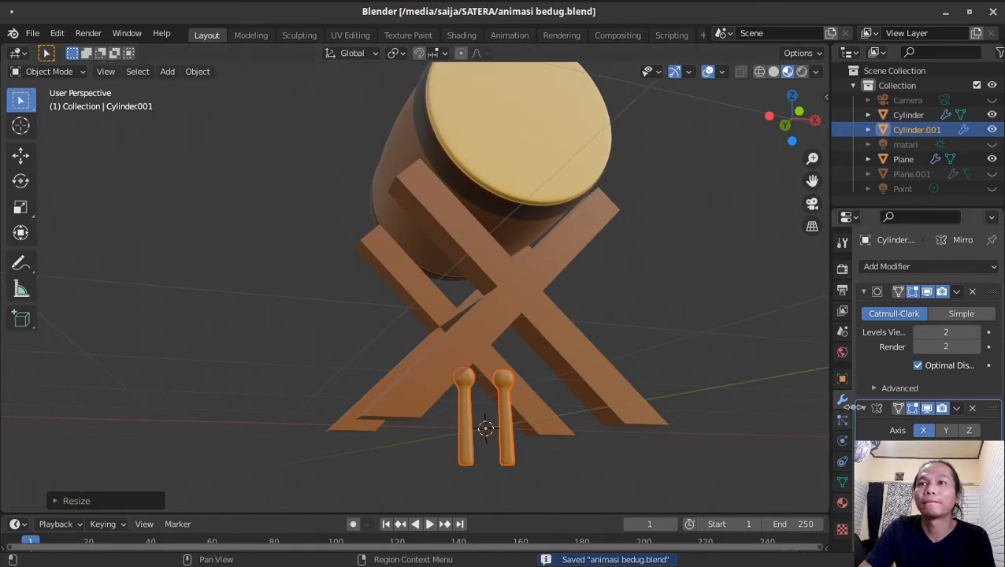
Step: Apply the Mirror modifier on the pair of beaters, keeping the subdivision modifier
left_click(863, 292)
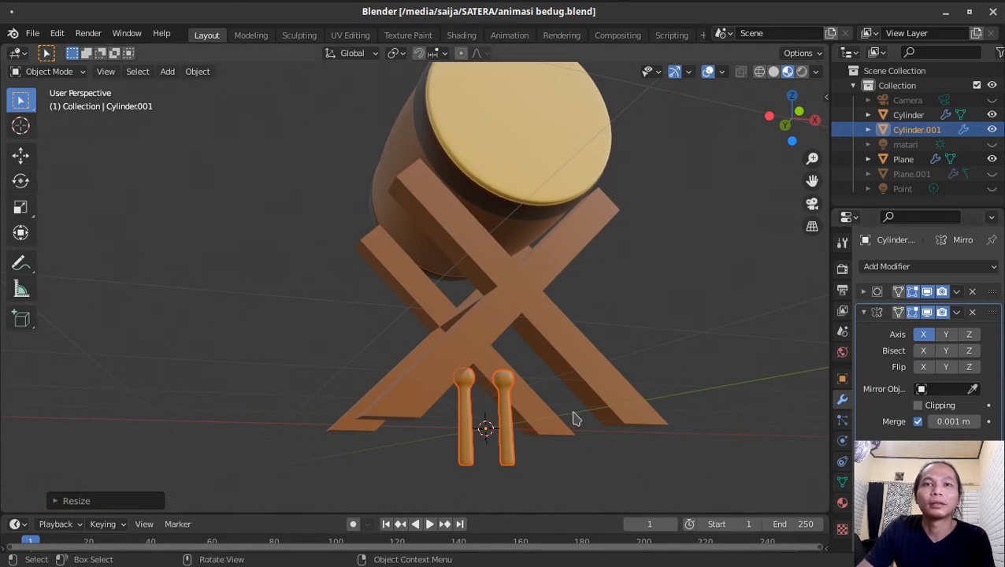
middle_click_drag(573, 418, 523, 376)
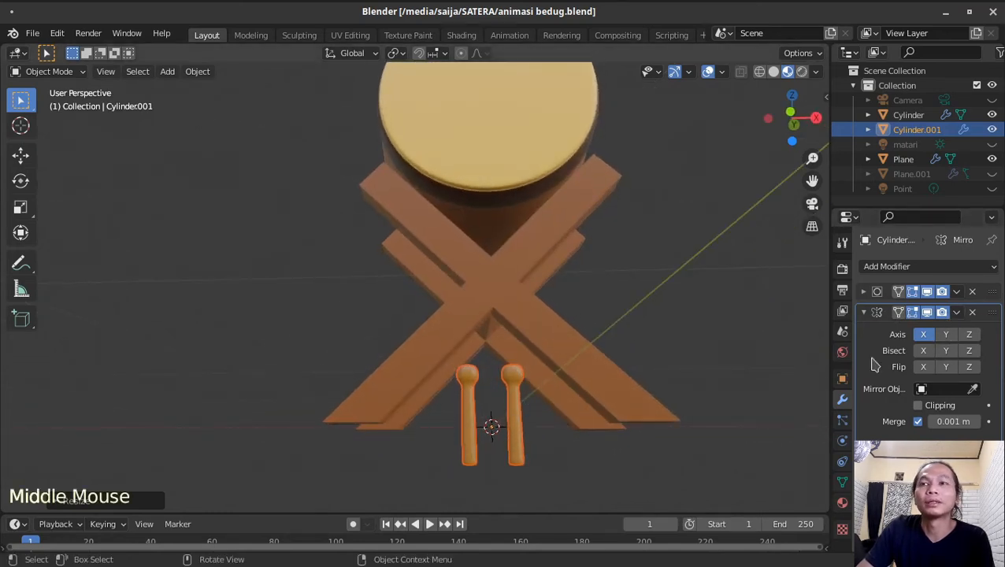
left_click(956, 313)
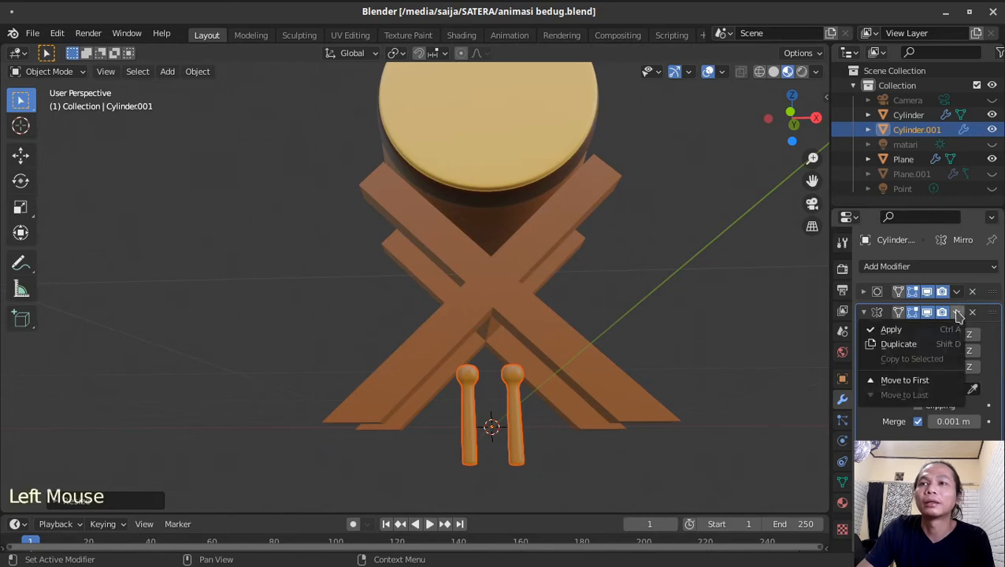
left_click(914, 331)
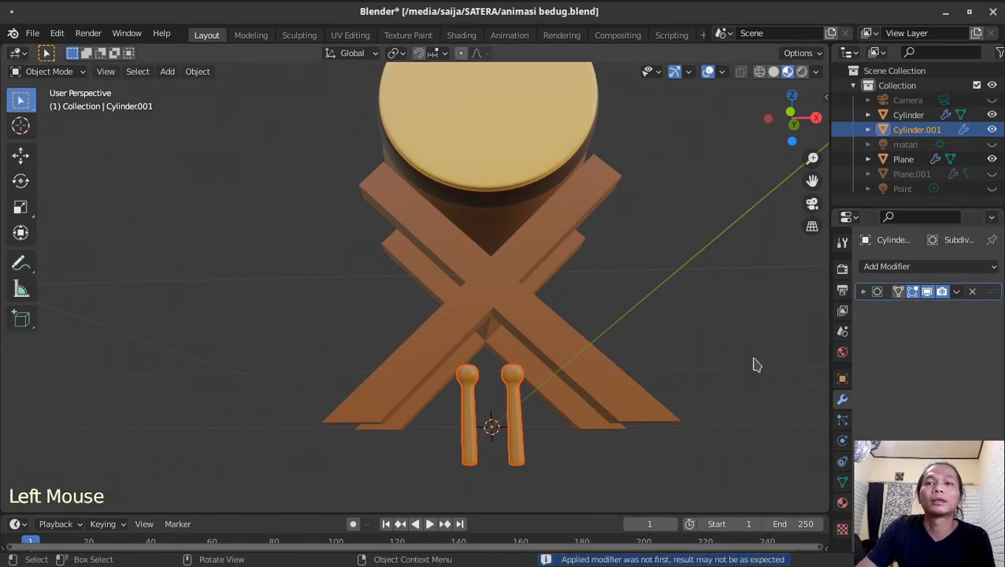
Step: Add an armature with a single bone at the origin between the two beaters, working in front view
key("KP_1")
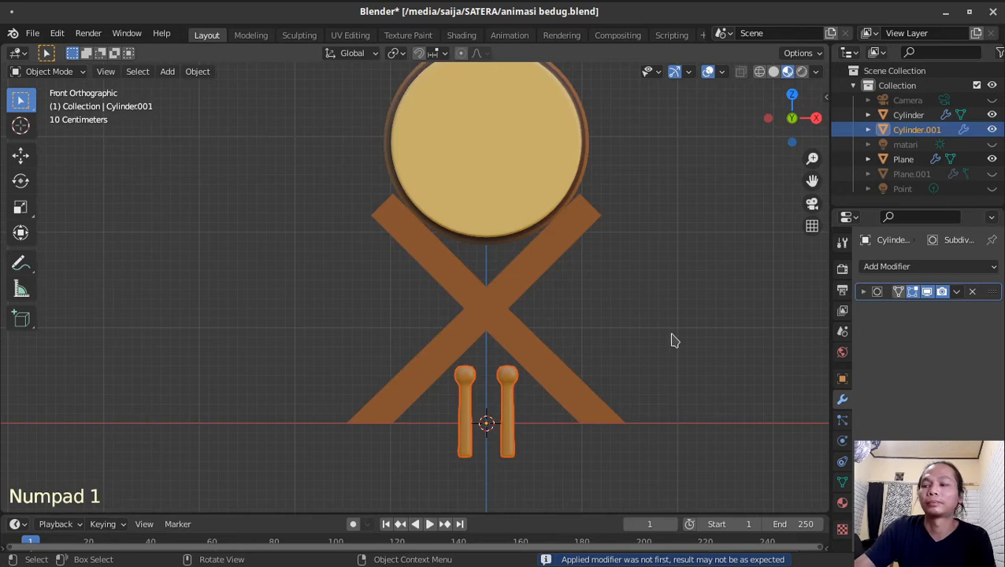
key("KP_Add")
key("KP_Add")
key("KP_Add")
key("KP_Add")
middle_click_drag(677, 394, 646, 206, "shift")
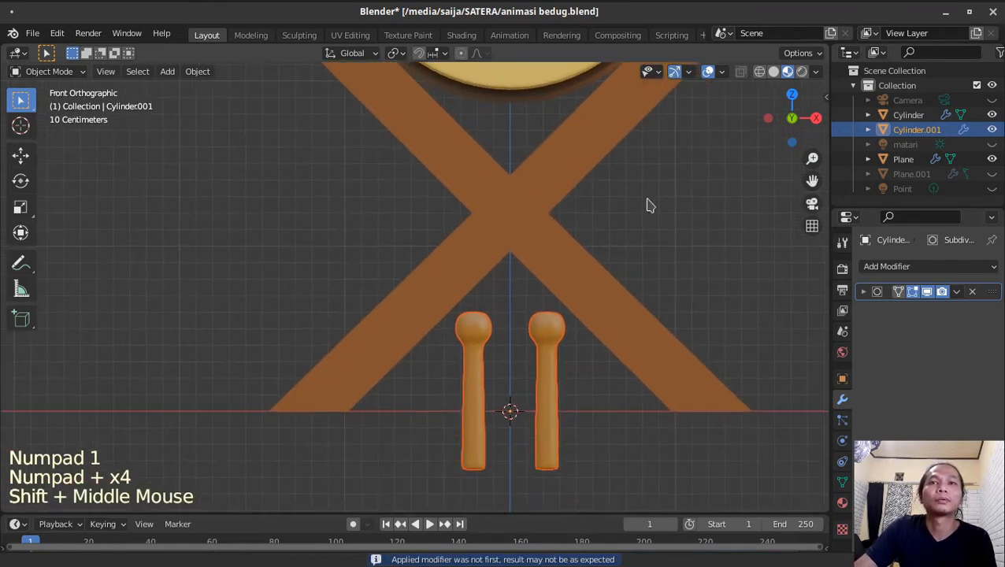
middle_click_drag(657, 285, 655, 200, "shift")
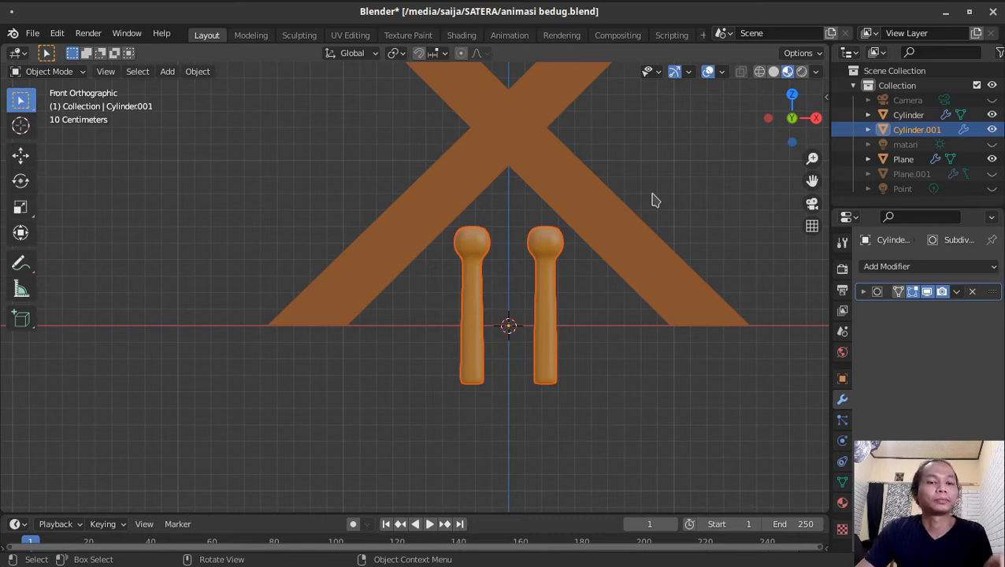
key("shift+a")
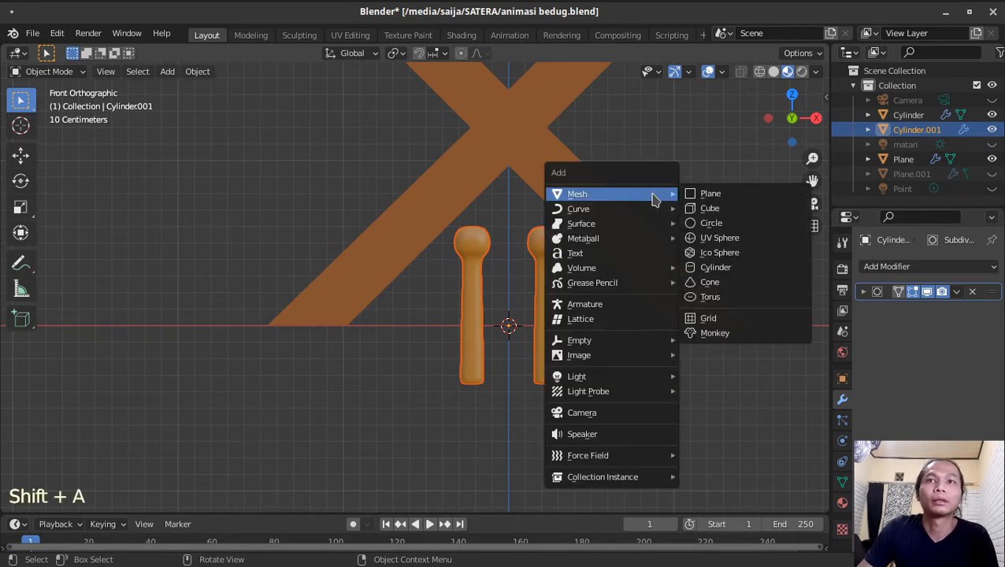
left_click(613, 310)
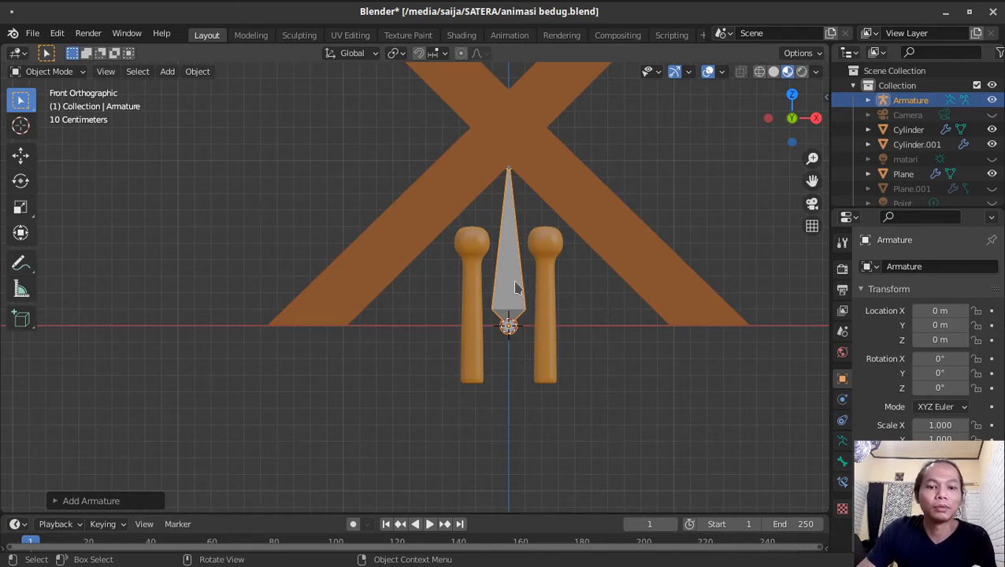
Step: In Edit Mode, move the bone straight down so that its tip sits just below the beaters' handles
key("Tab")
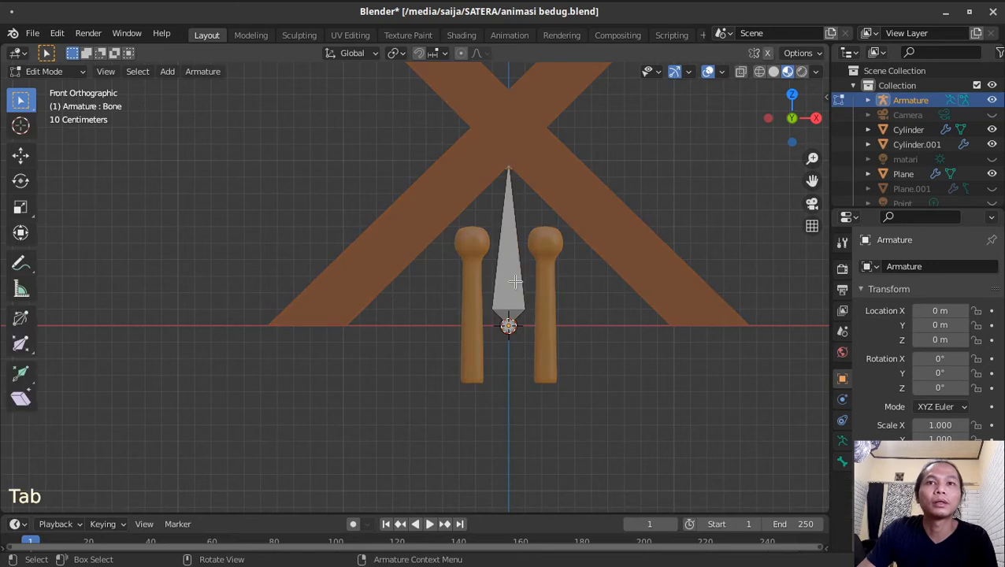
left_click(512, 279)
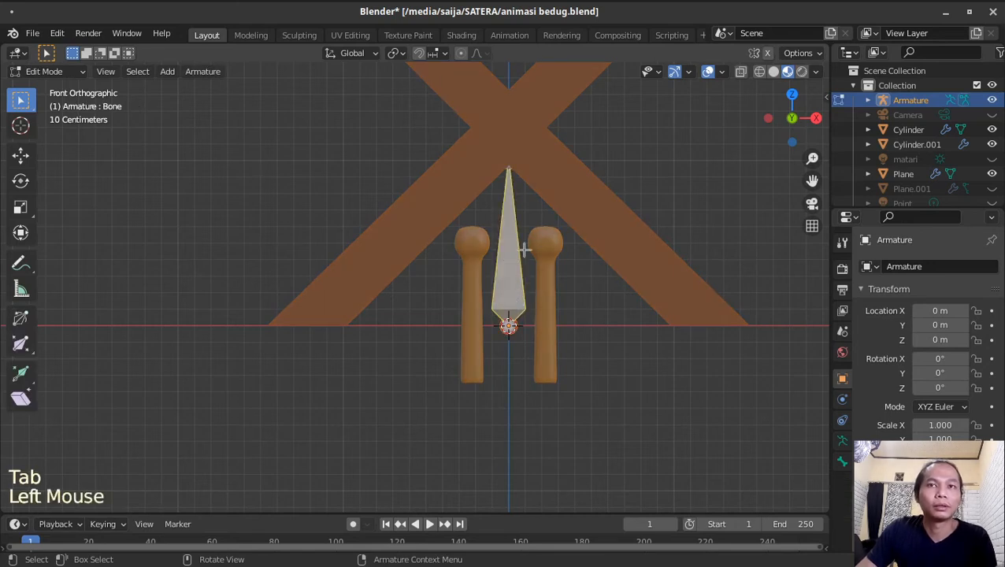
key("g")
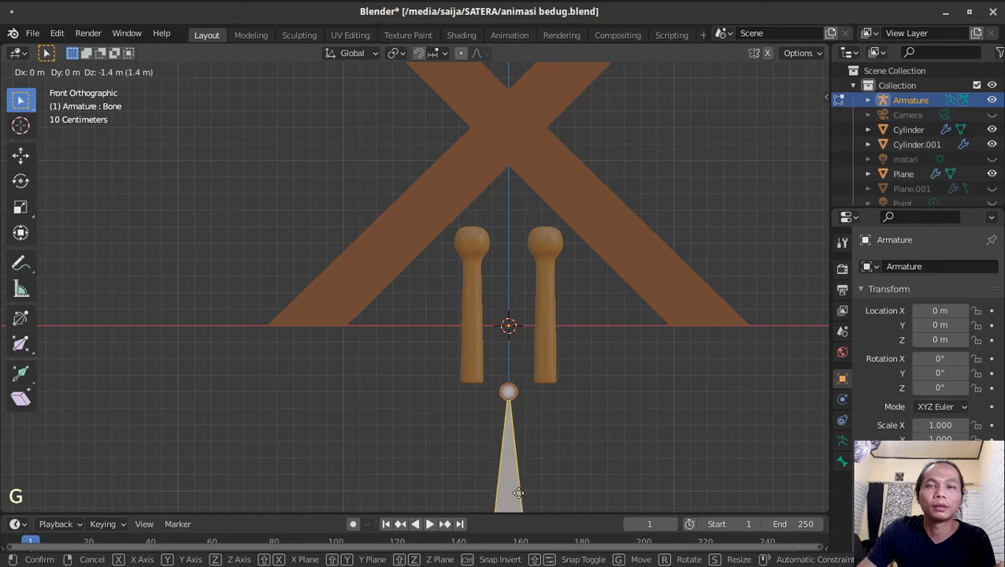
left_click(514, 493, "ctrl")
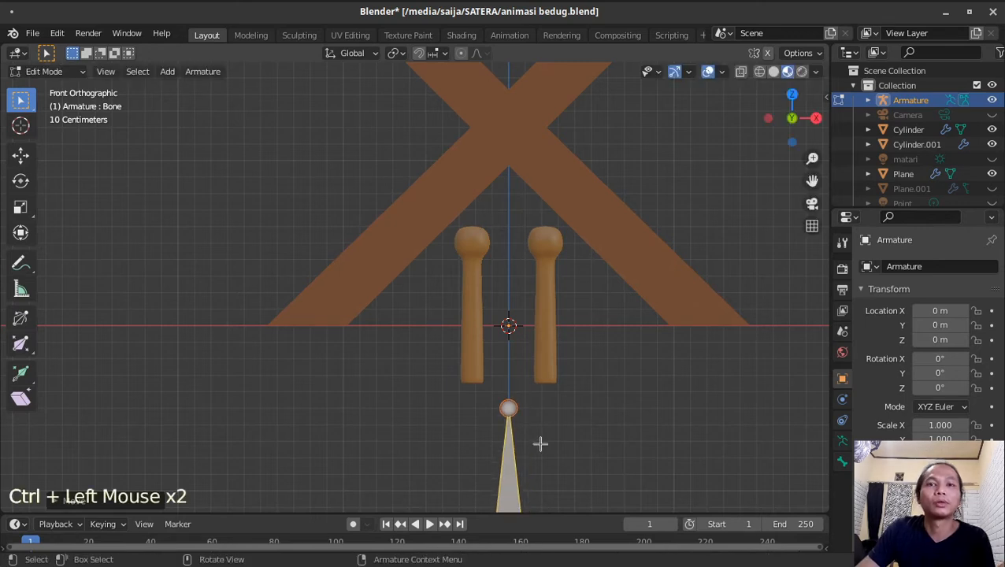
Step: Duplicate the bone onto the right-hand beater, offset about 0.23 m in X and 1.13 m in Z
key("shift+d")
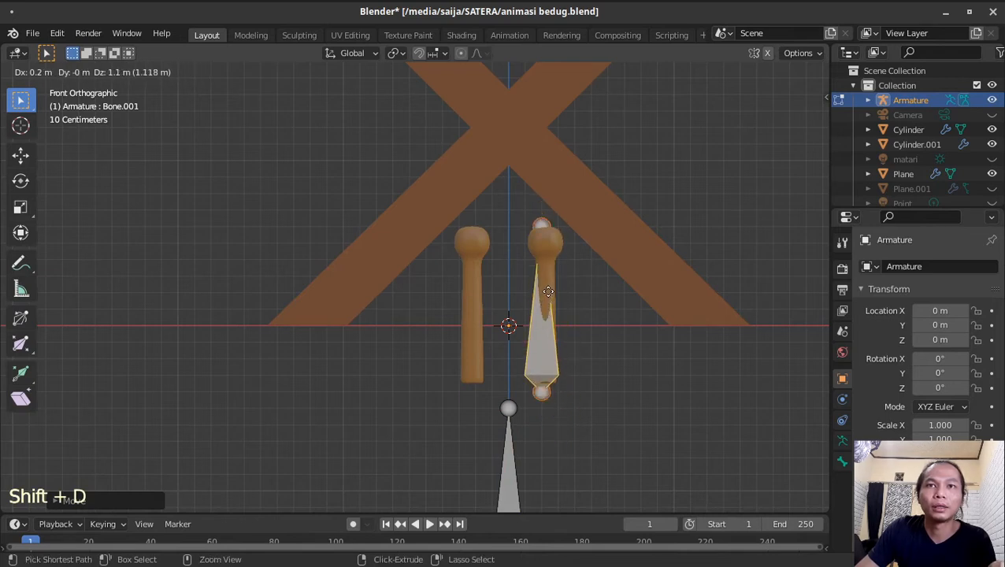
left_click(548, 296, "ctrl")
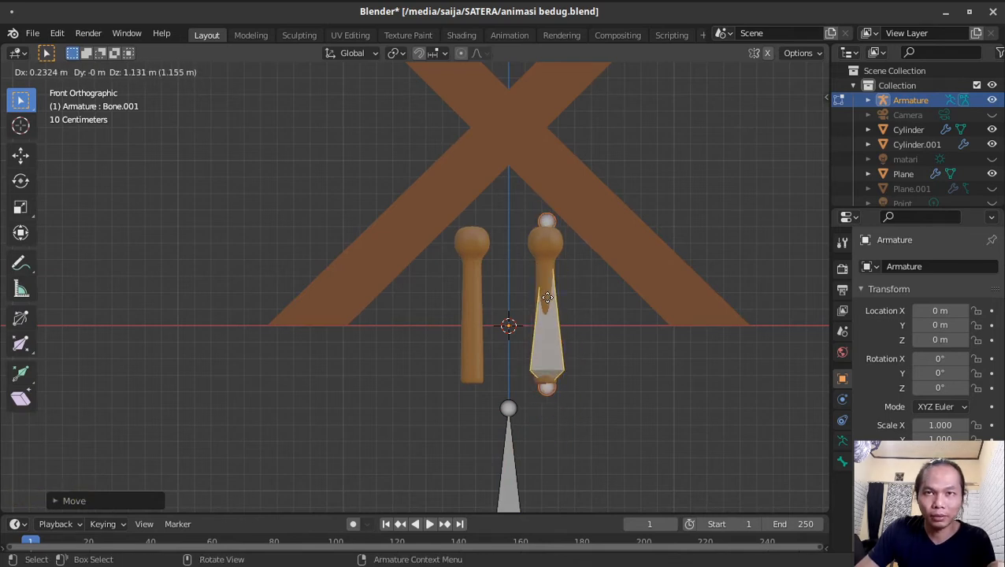
left_click(548, 297)
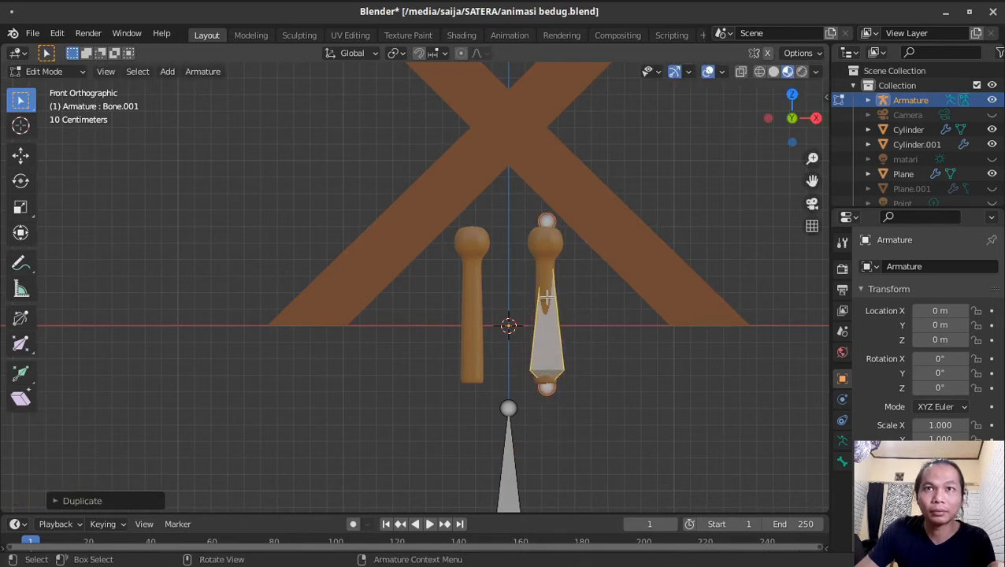
Step: Fit the duplicated bone to the right-hand beater's length, moving its tip down about 0.06 m and its base slightly up along Z
left_click(551, 226)
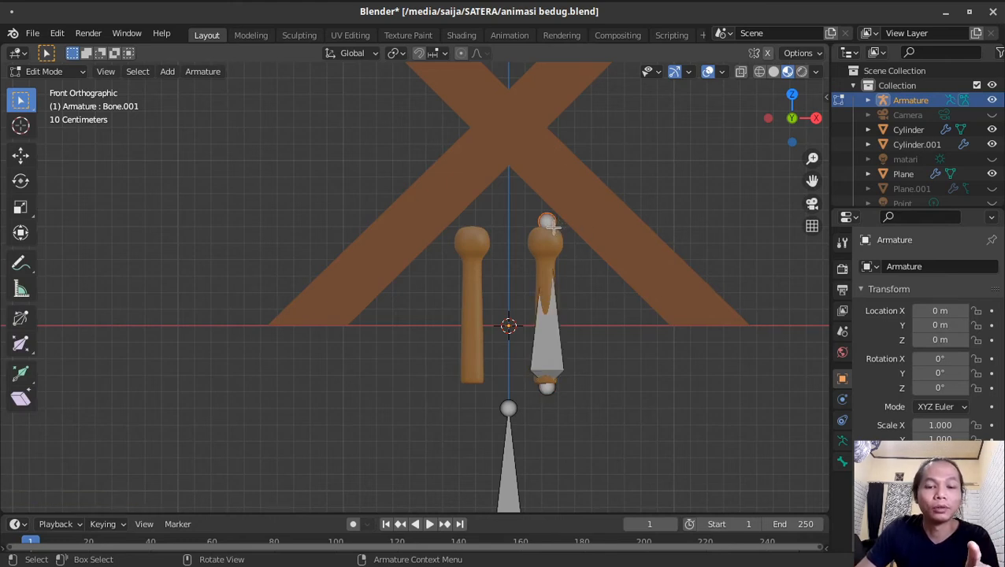
key("g")
key("z")
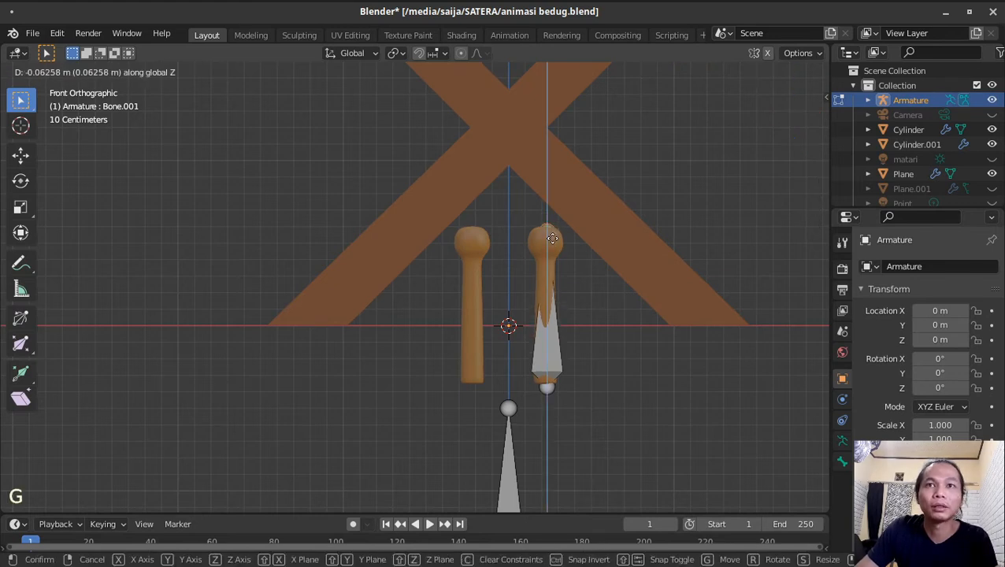
left_click(552, 238)
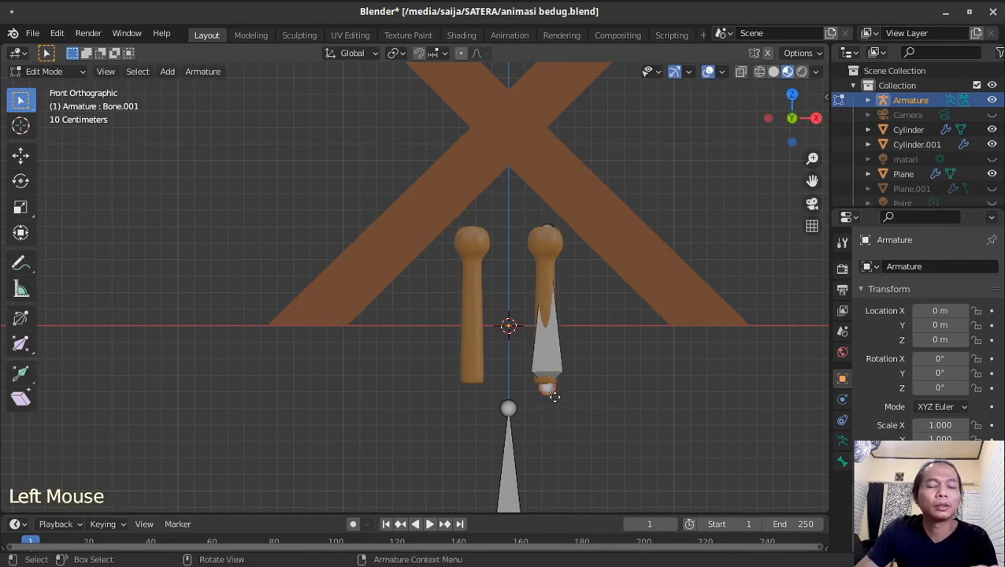
key("g")
key("z")
left_click(556, 364)
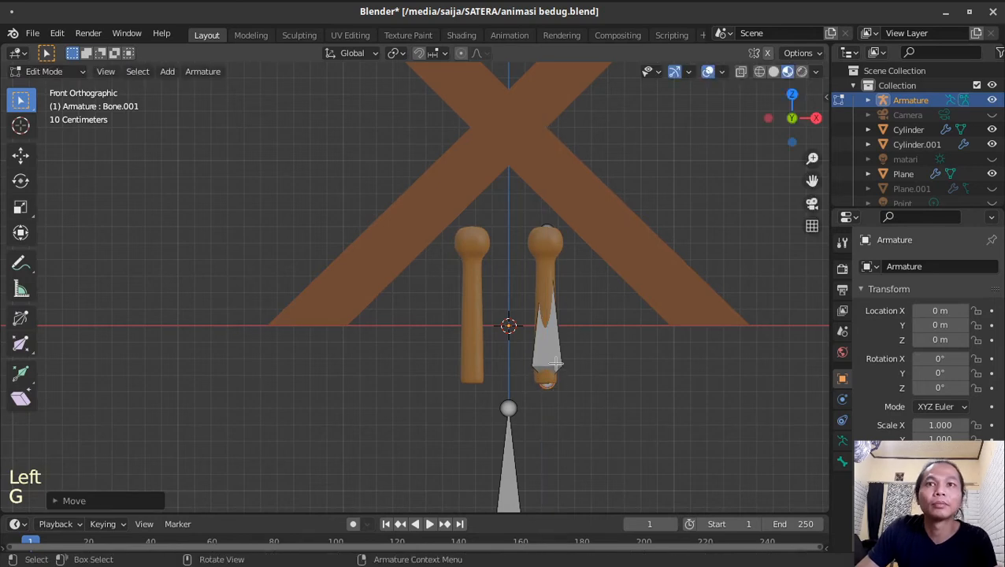
Step: Shift the whole right-hand bone slightly along negative X to center it on the beater
left_click(556, 359)
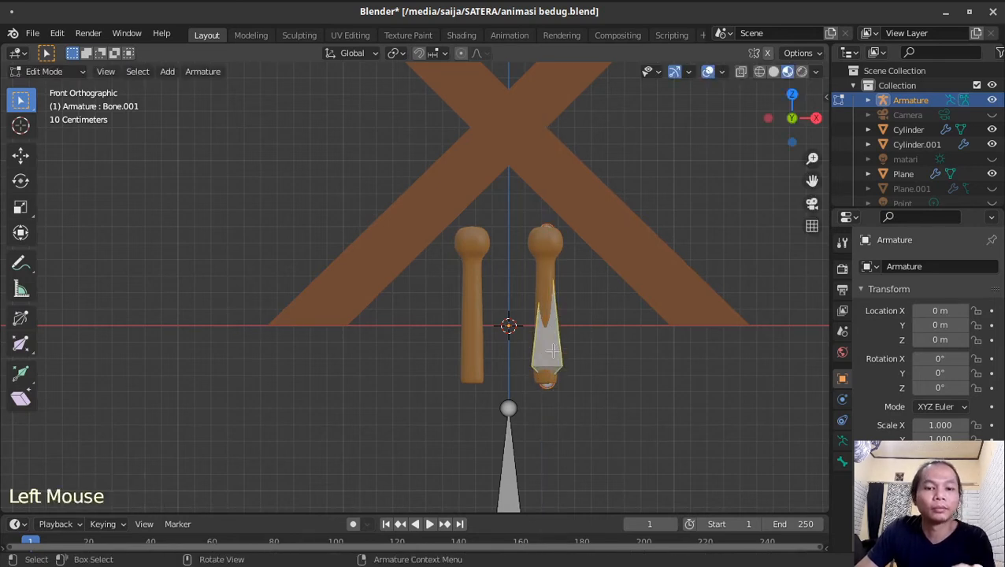
key("g")
key("z")
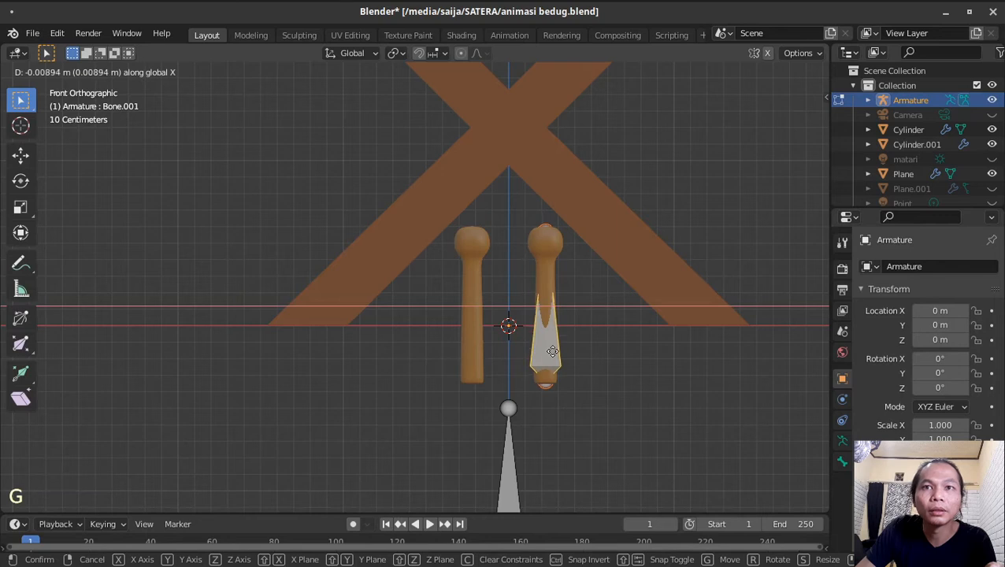
left_click(553, 352)
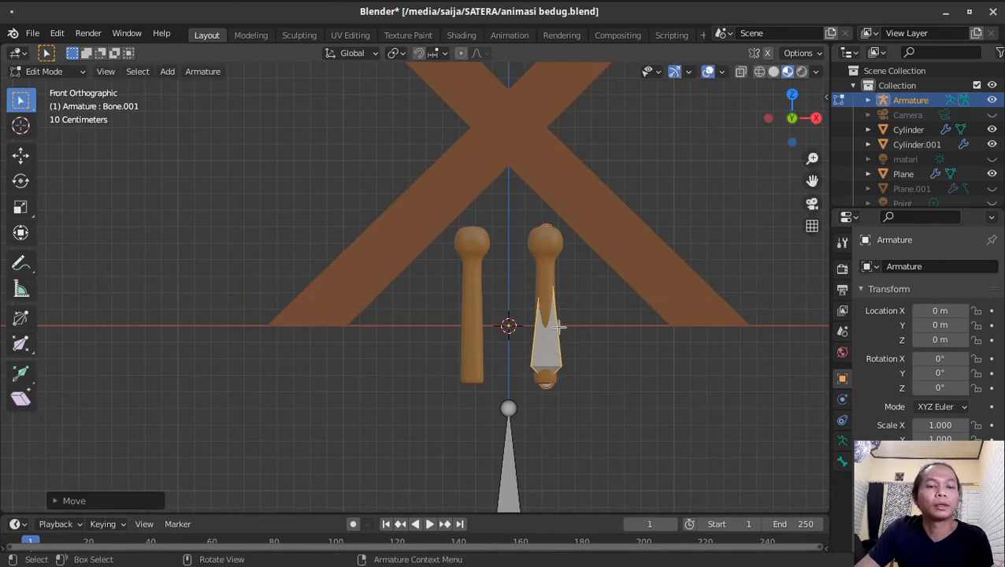
Step: Duplicate the right-hand bone about -0.45 m along X onto the left-hand beater
key("shift")
key("shift+d")
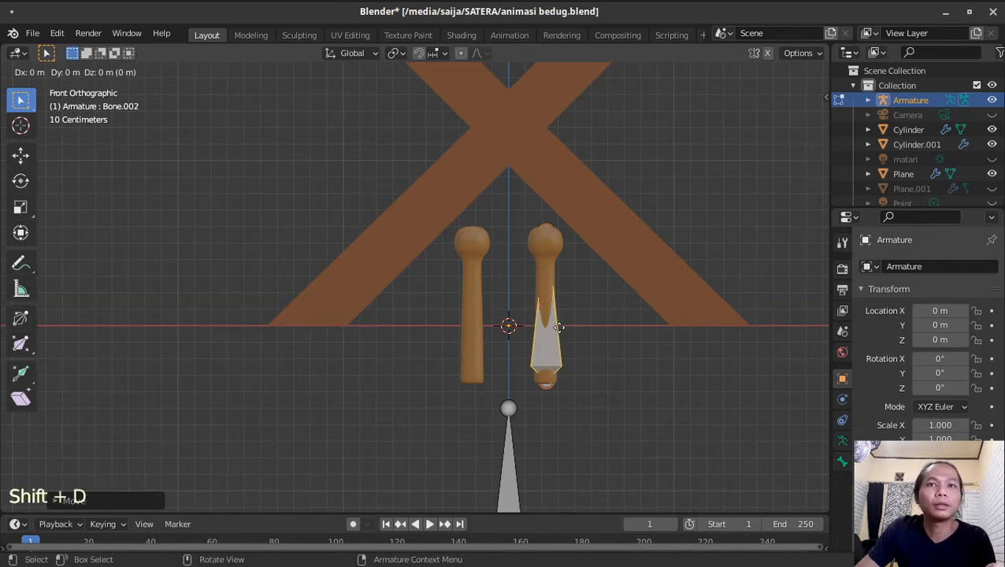
key("x")
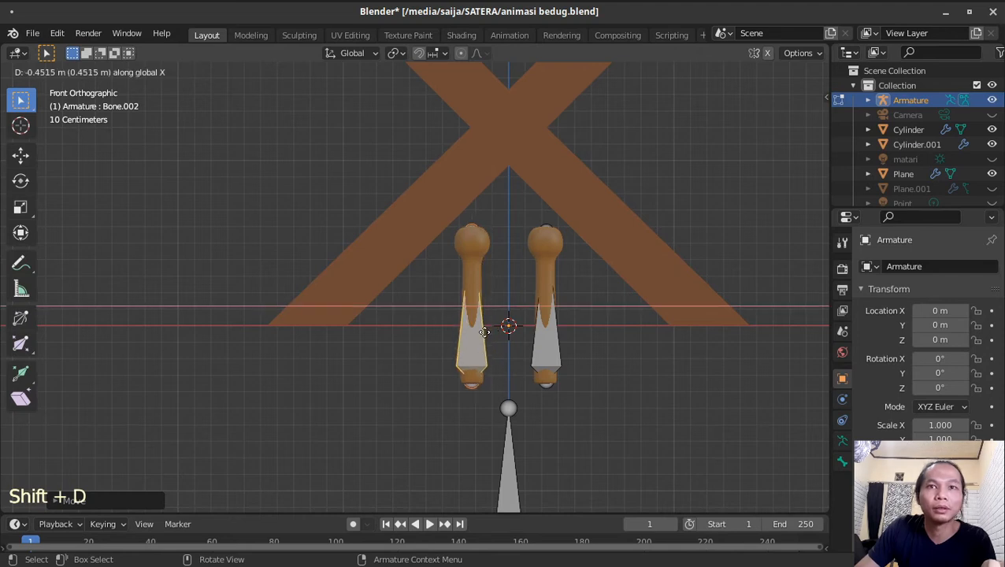
left_click(483, 332)
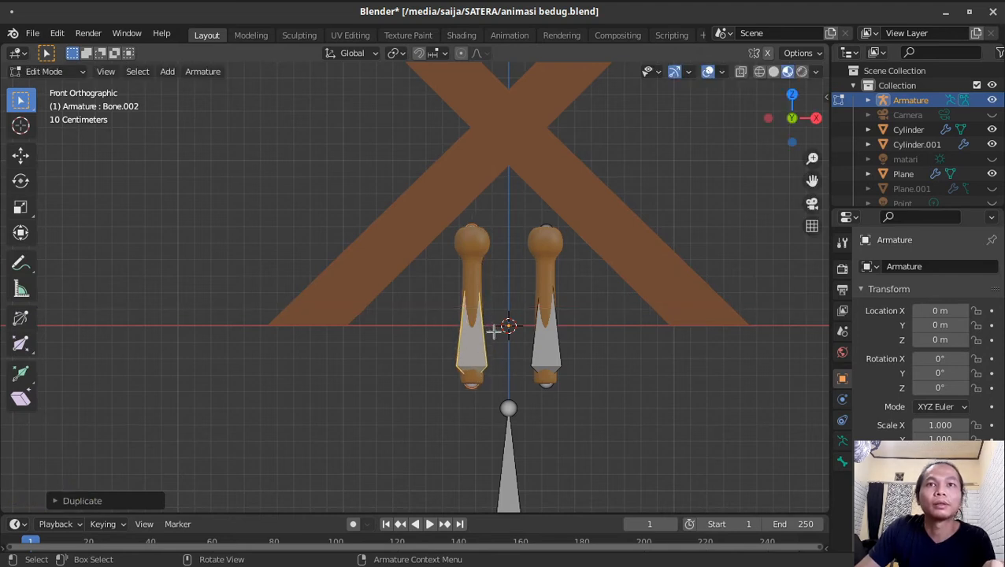
Step: Parent both beater bones to the lower central bone with Keep Offset
mouse_move(673, 327)
middle_mouse_down()
mouse_move(637, 377)
mouse_move(373, 386)
mouse_move(444, 386)
mouse_move(684, 338)
middle_mouse_up()
key("KP_1")
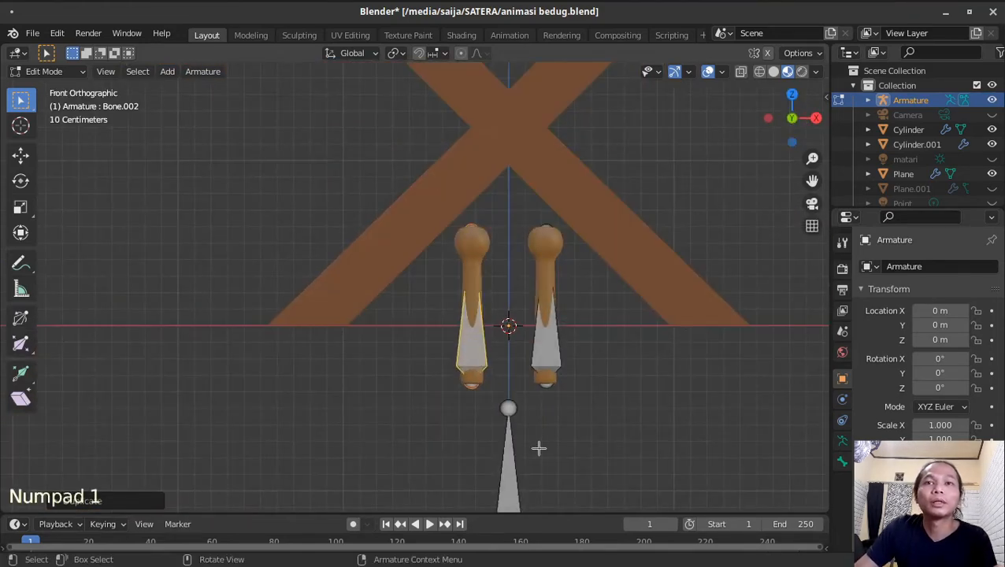
middle_click_drag(539, 448, 622, 289, "shift")
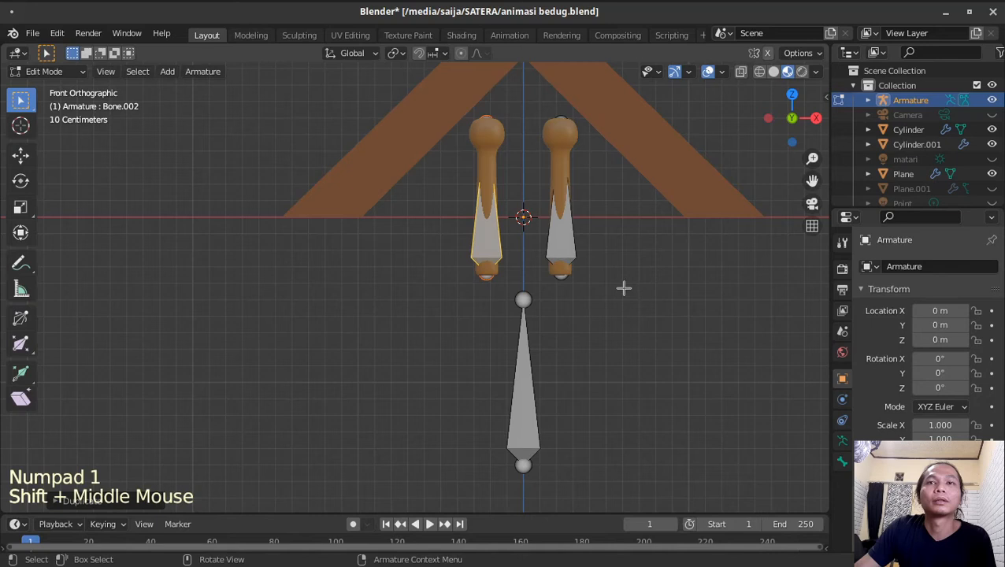
left_click(571, 263)
left_click(495, 252, "shift")
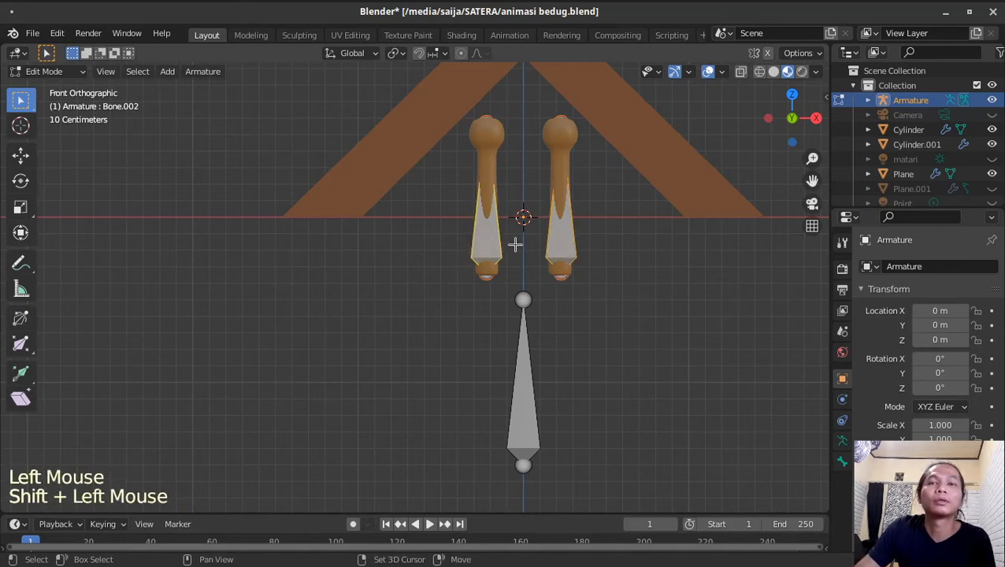
double_click(525, 361, "shift")
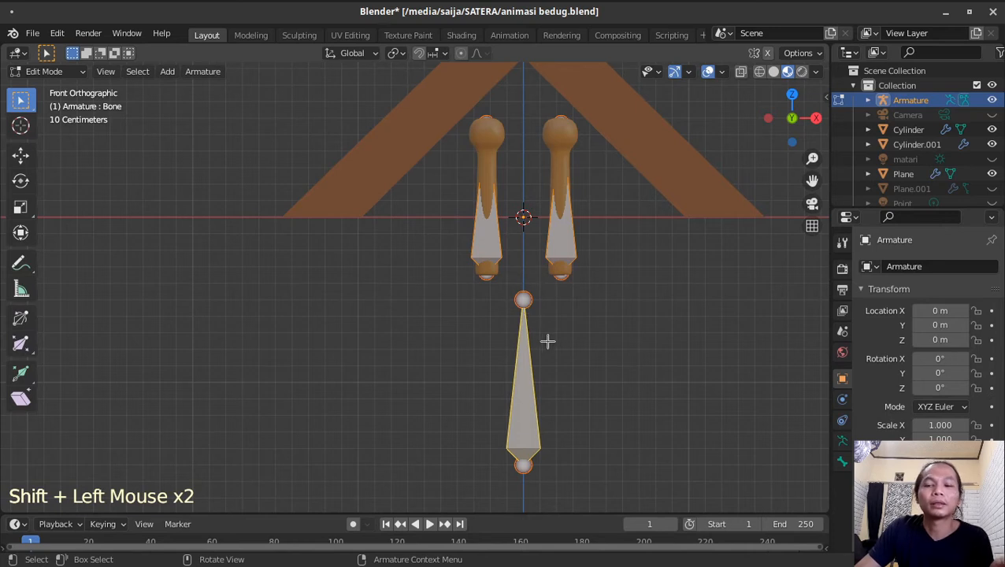
key("ctrl+p")
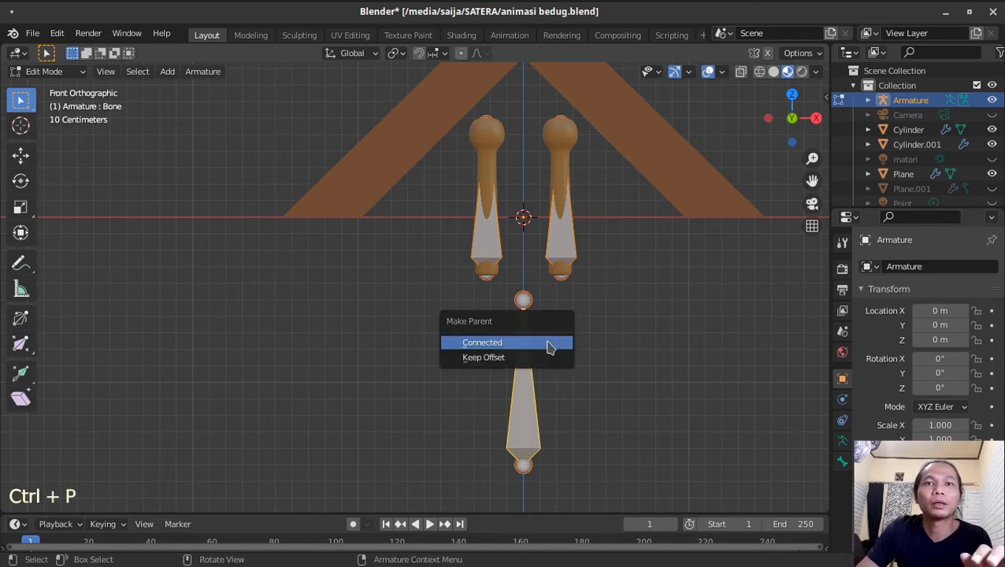
left_click(500, 358)
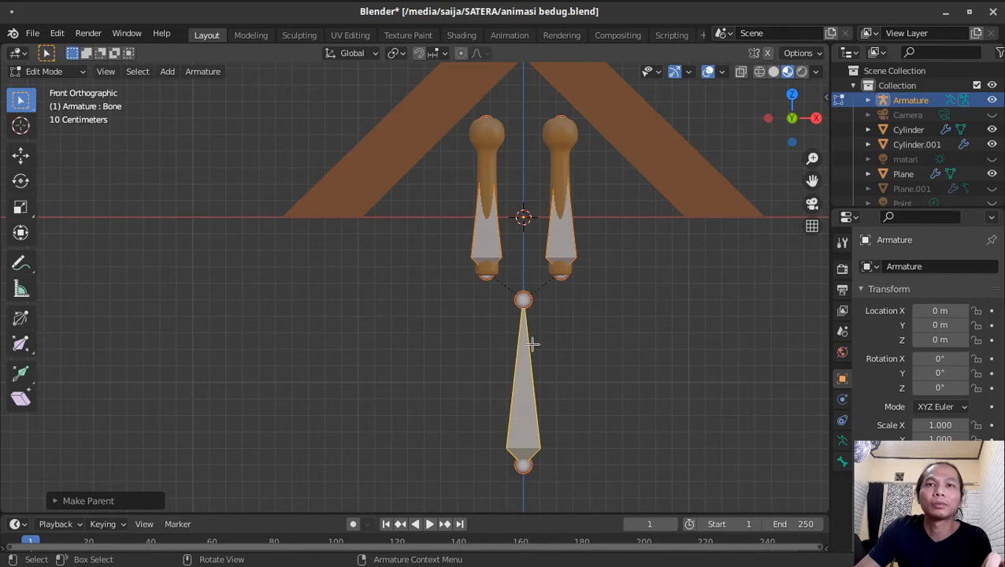
Step: Leave Edit Mode and switch the armature to Pose Mode
key("Tab")
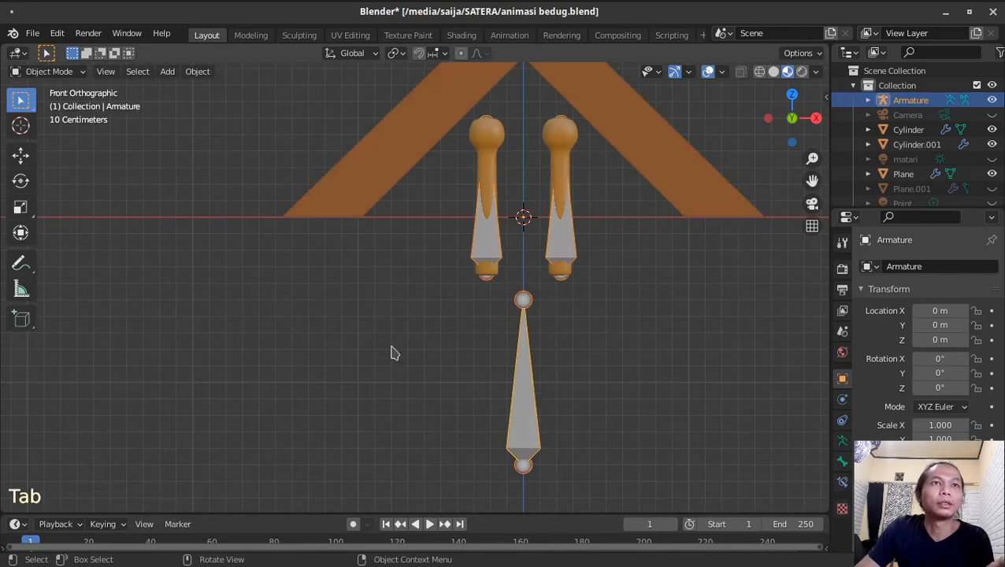
left_click(520, 382)
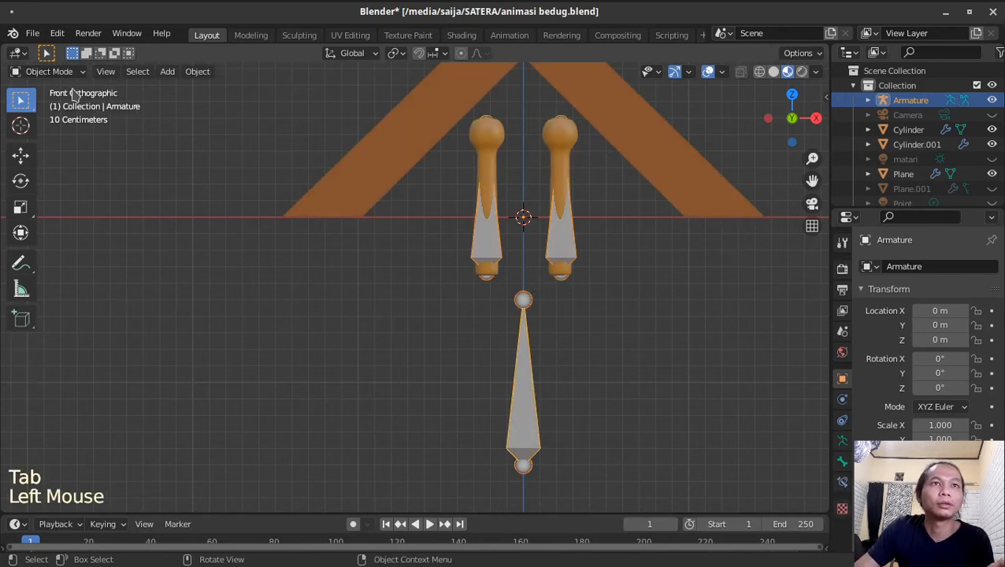
left_click(61, 72)
left_click(62, 123)
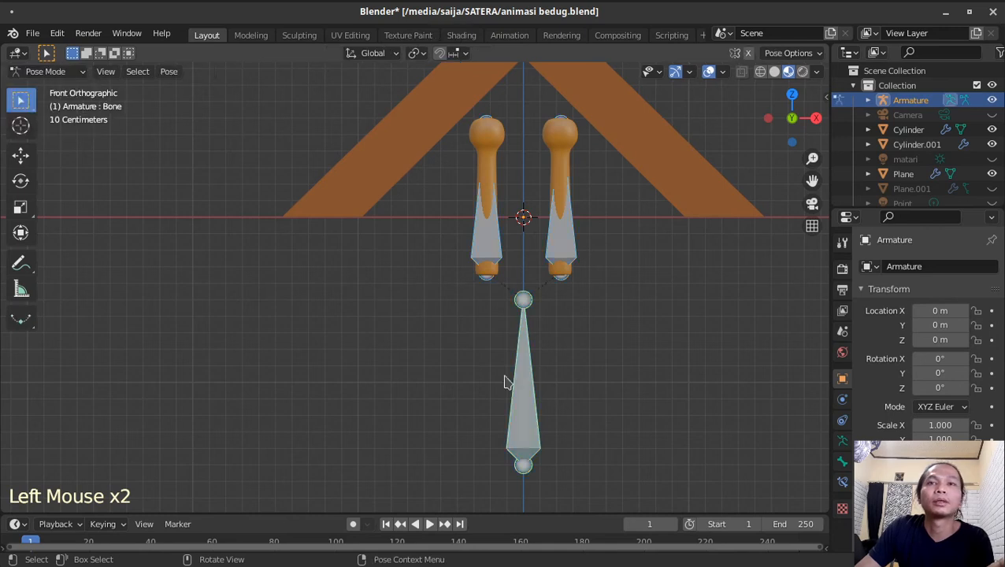
Step: Test the bone hierarchy by moving the lower central bone and the right-hand beater bone, cancelling both moves
left_click(525, 389)
key("g")
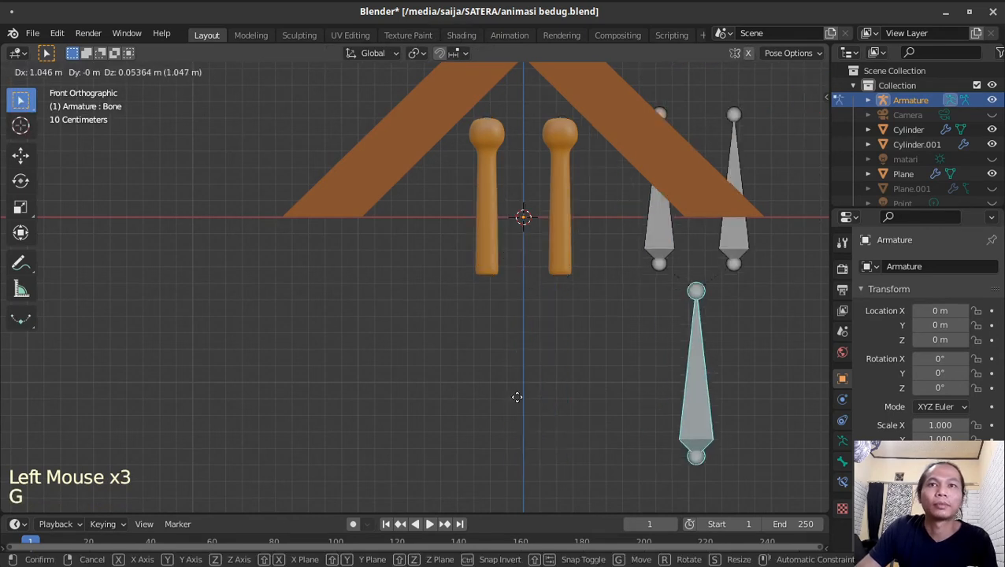
right_click(535, 394)
left_click(561, 224)
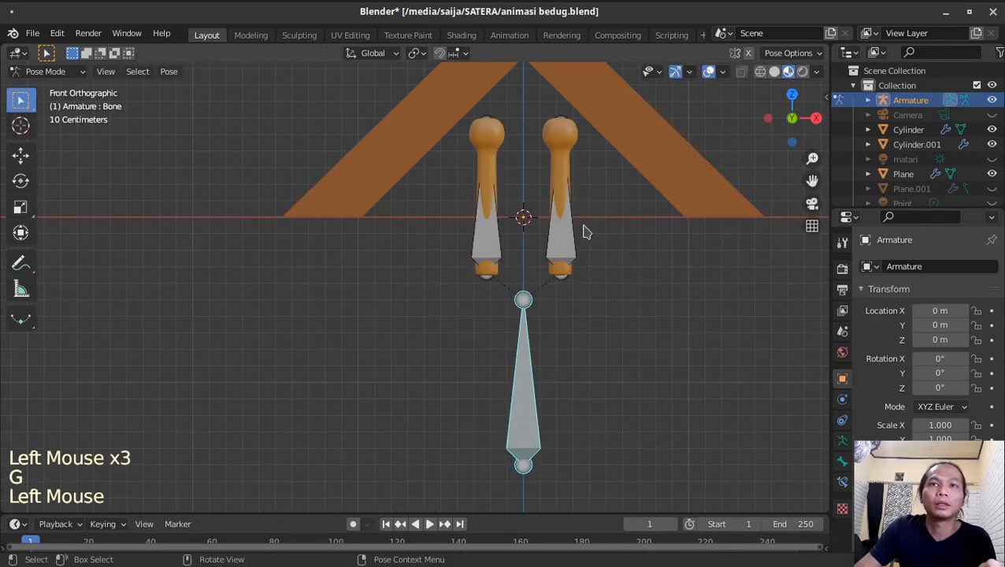
key("g")
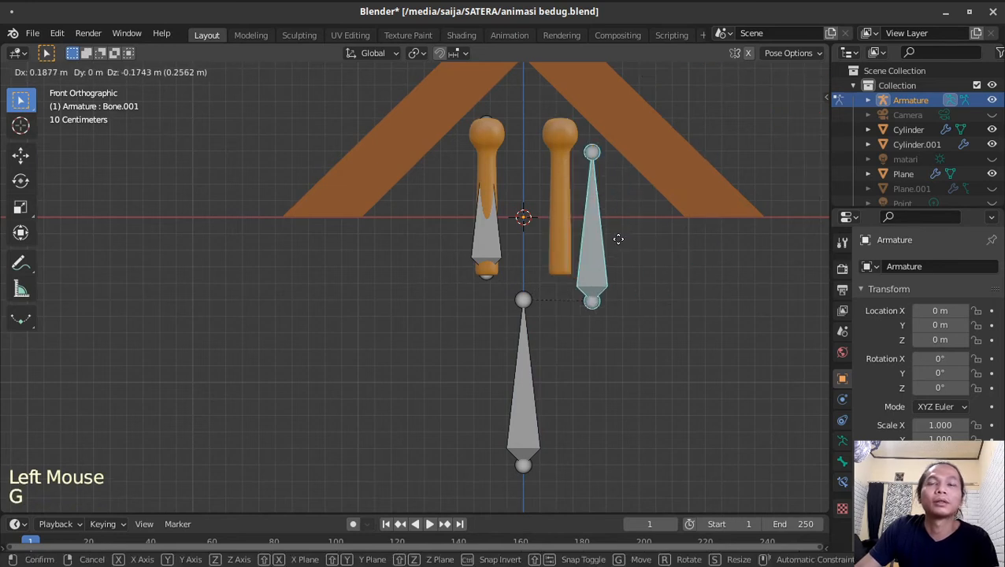
right_click(623, 244)
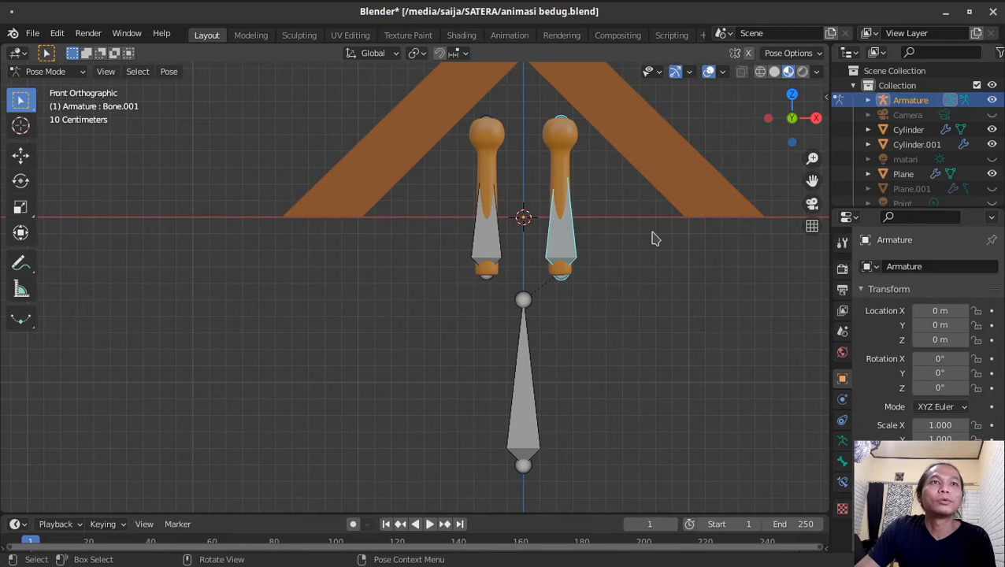
Step: Leave Pose Mode and rename the beater mesh object to stik
key("Tab")
left_click(626, 274)
left_click(564, 130)
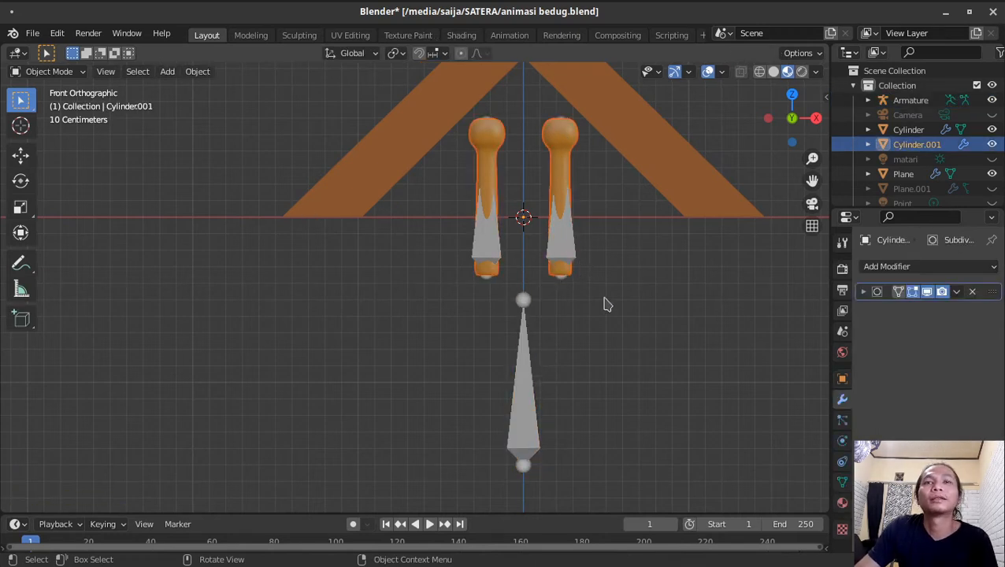
left_click(561, 136)
left_click(560, 136)
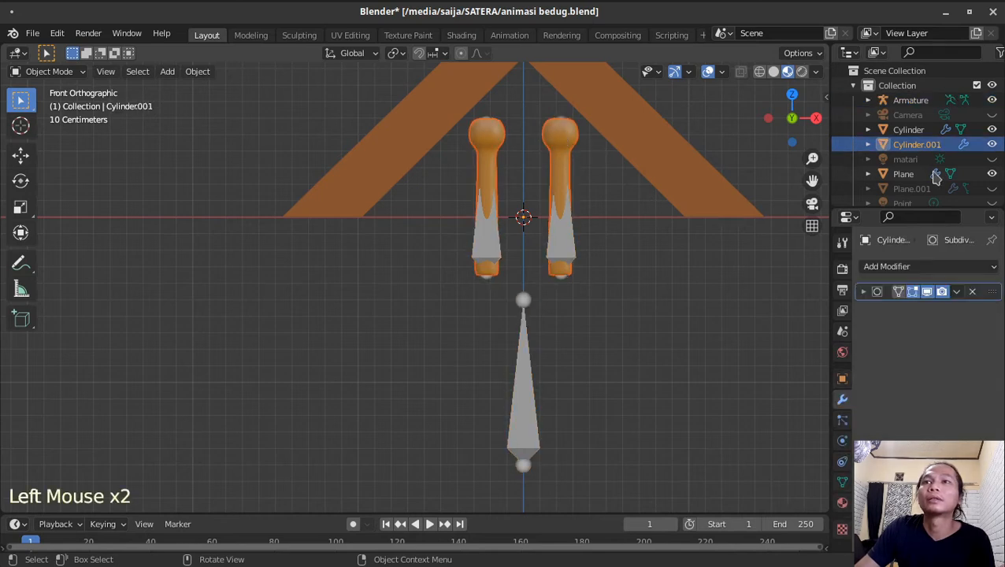
double_click(918, 144)
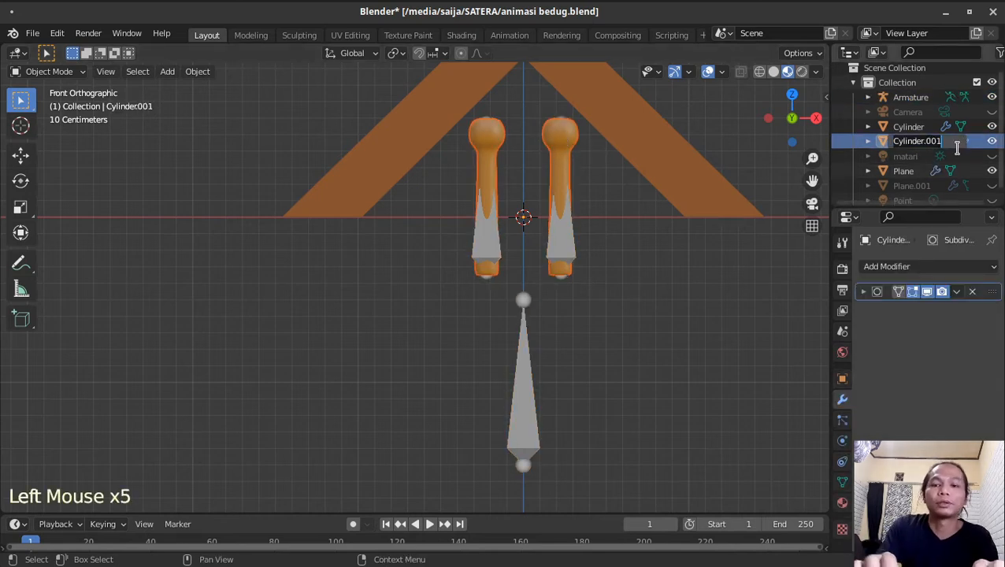
type("stik")
key("Return")
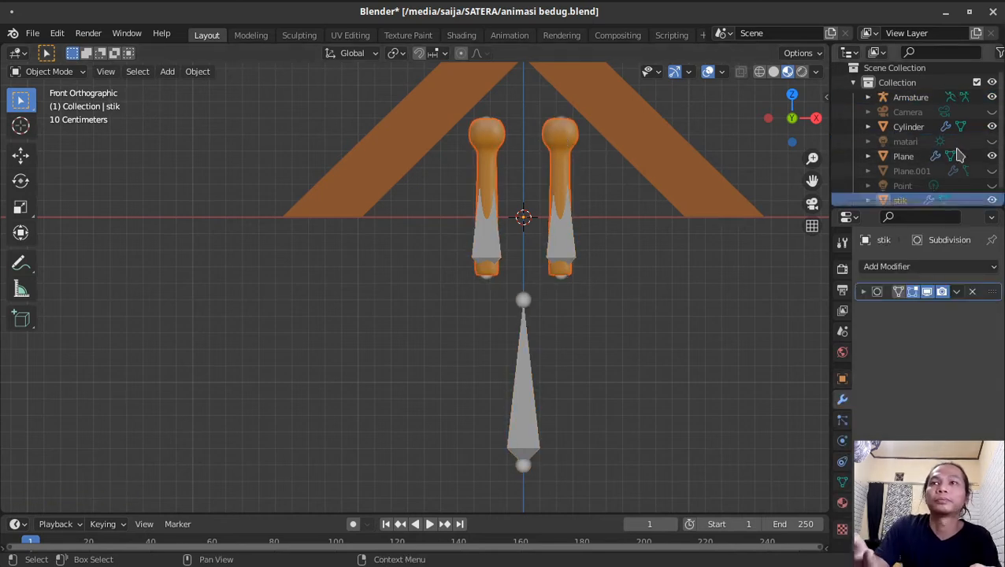
Step: Parent the stik mesh to the armature using Armature Deform With Automatic Weights
left_click(562, 246, "shift")
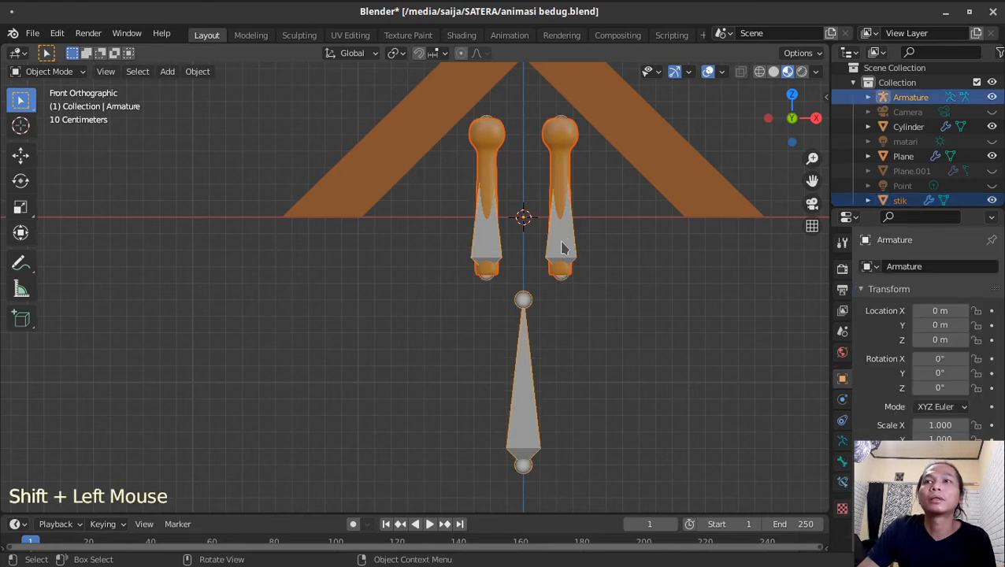
key("ctrl+p")
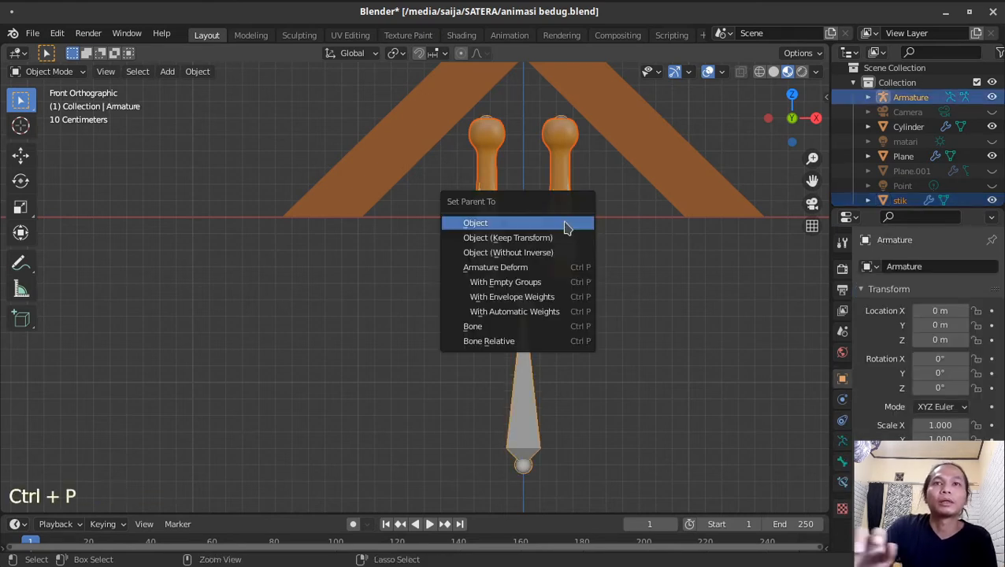
left_click(549, 312)
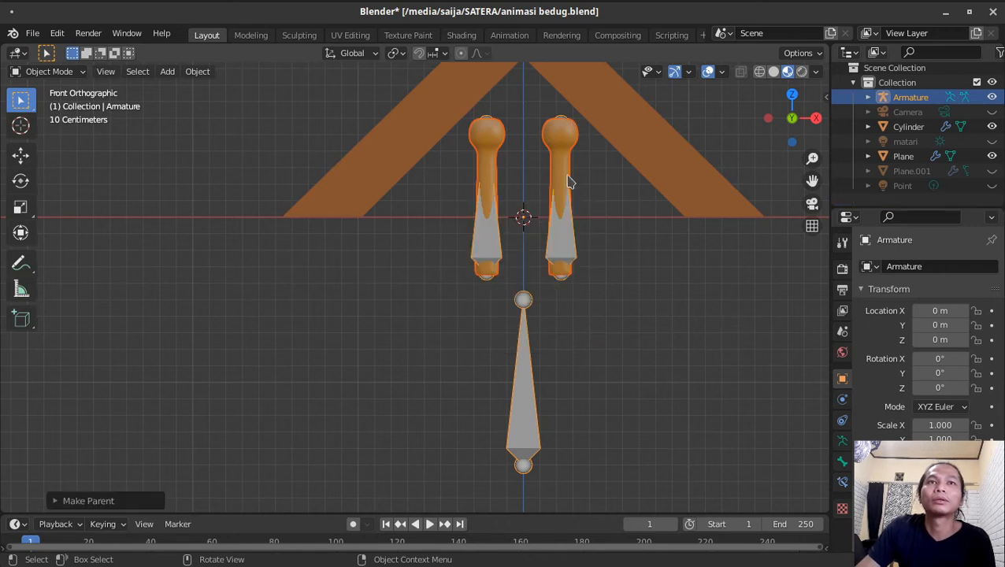
Step: Test the deformation by rotating the right-hand beater bone in Pose Mode, cancel the rotation and return to Object Mode
left_click(82, 70)
left_click(82, 73)
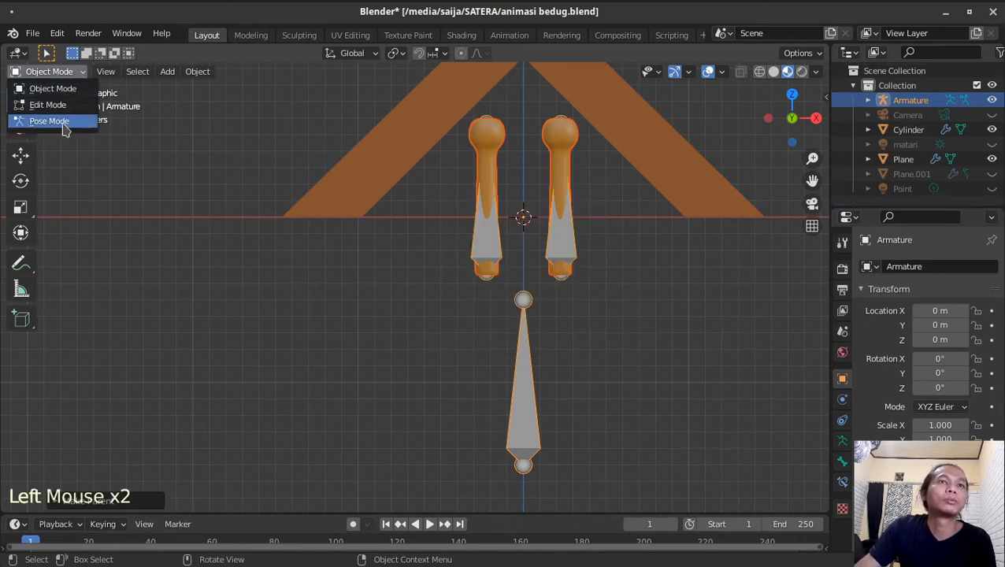
left_click(49, 120)
left_click(572, 139)
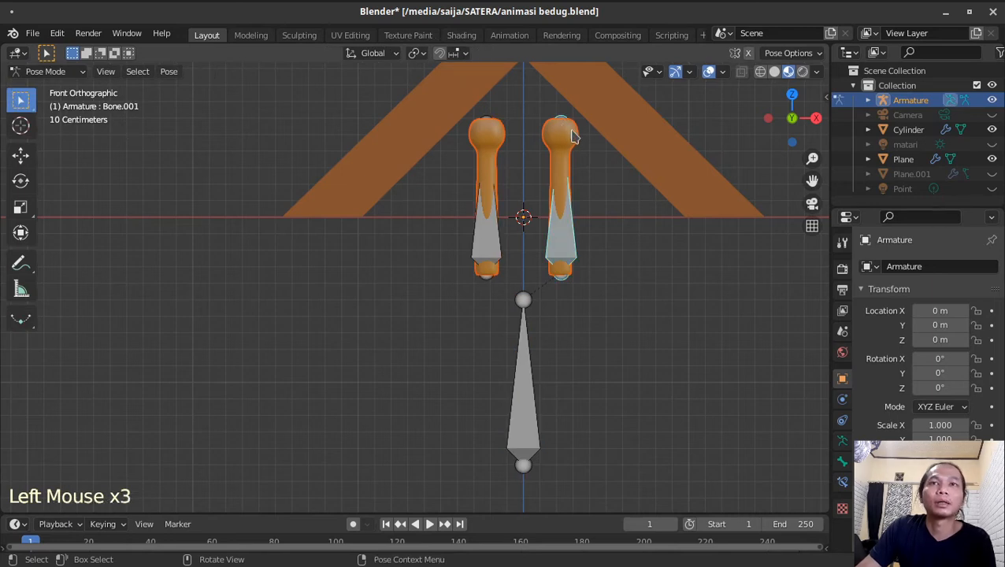
key("r")
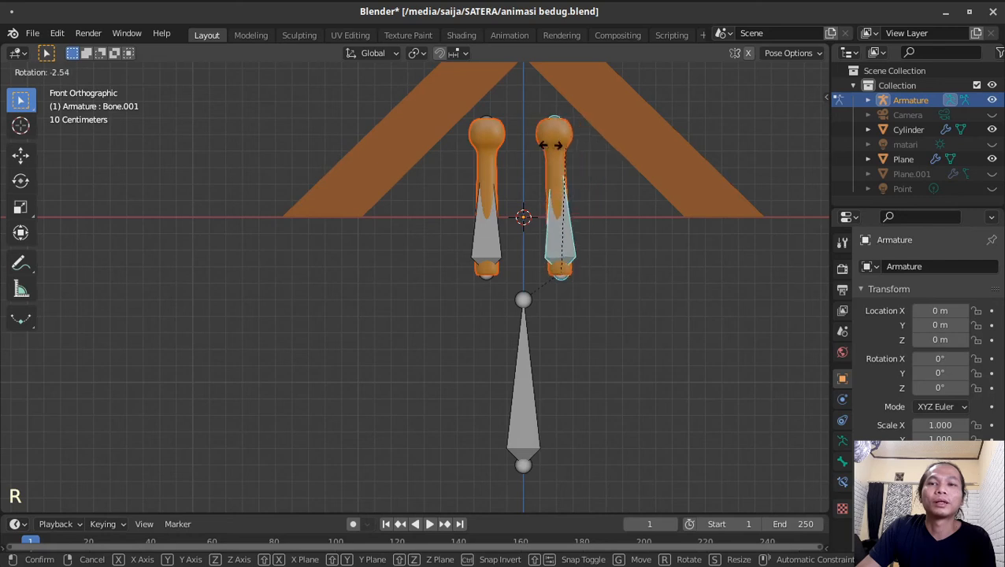
left_click(573, 156)
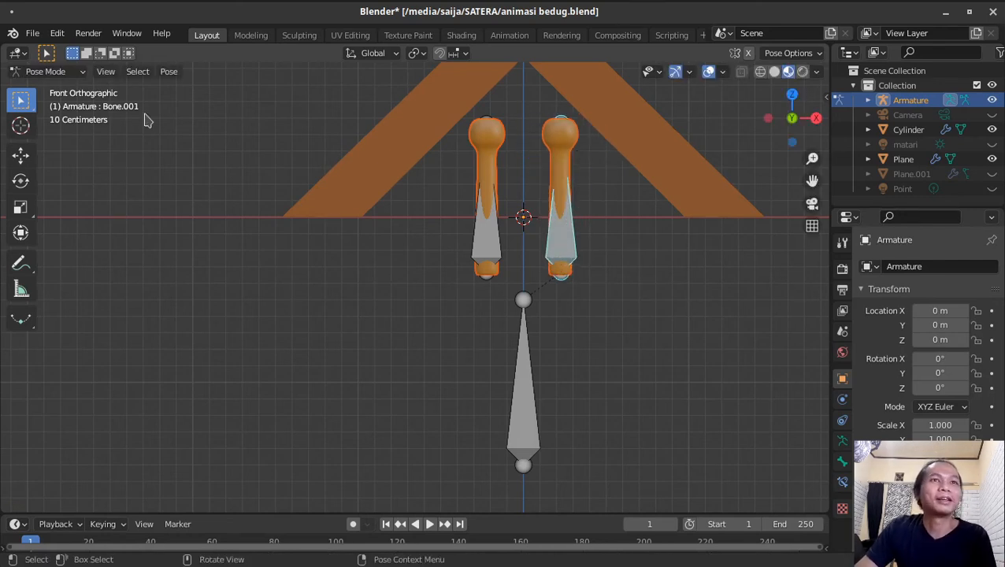
left_click(75, 72)
left_click(55, 89)
Step: Enlarge the timeline area and scrub the playhead through the frames, ending at frame 40
left_click_drag(561, 512, 579, 405)
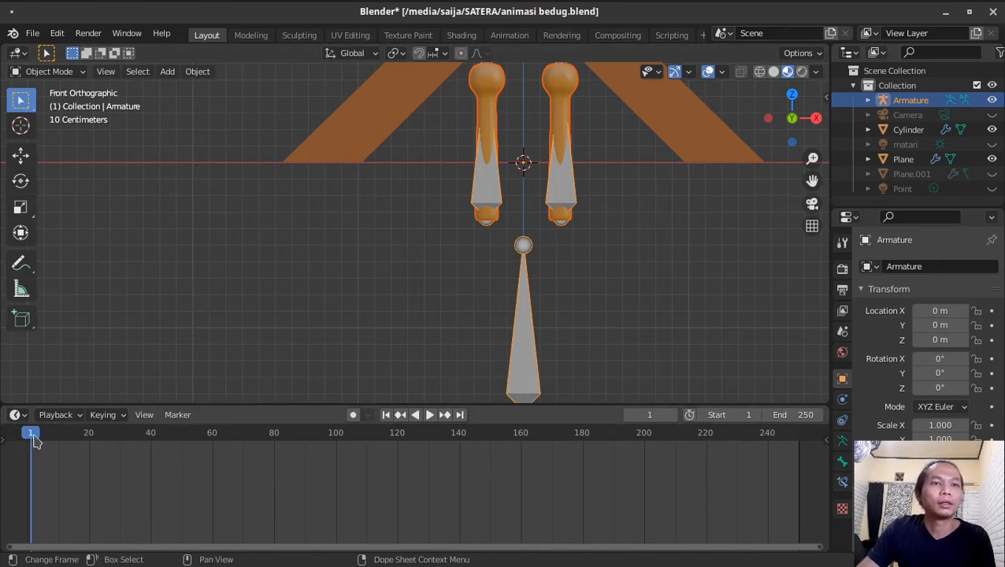
left_click_drag(34, 437, 812, 445)
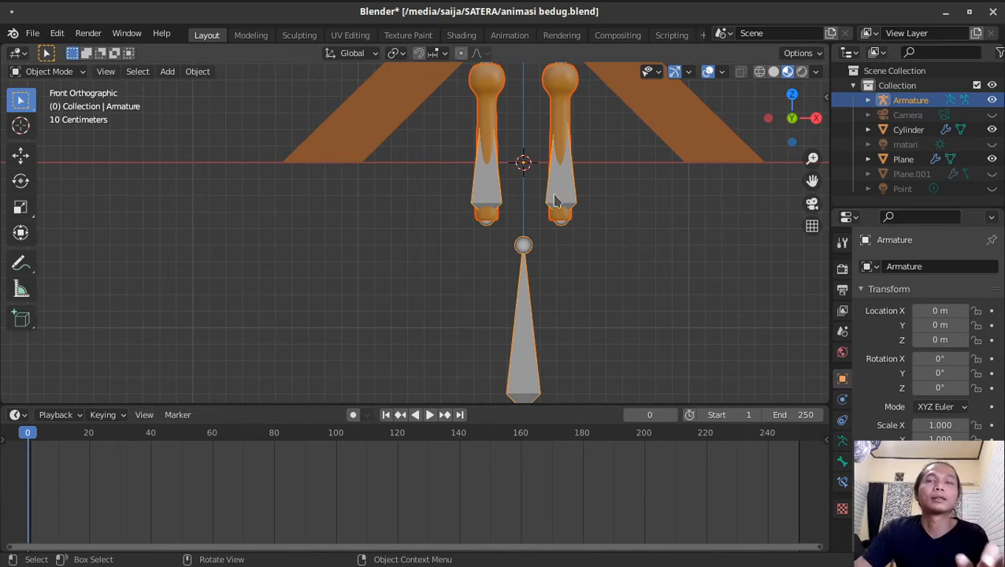
middle_click_drag(680, 234, 8, 447)
key("KP_Subtract")
key("KP_Subtract")
key("KP_Subtract")
key("KP_Subtract")
key("KP_Subtract")
key("KP_Subtract")
left_click(43, 439)
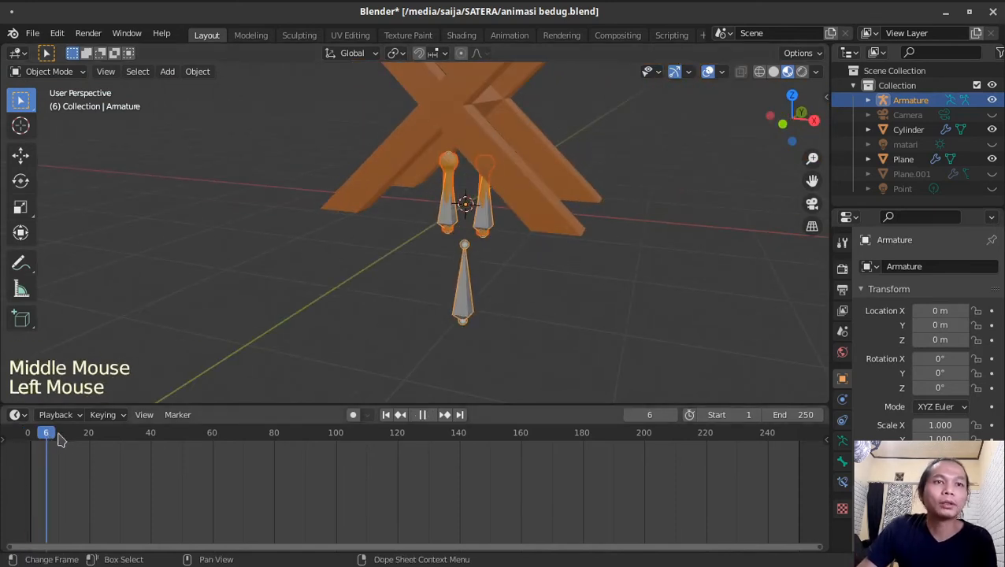
left_click(150, 438)
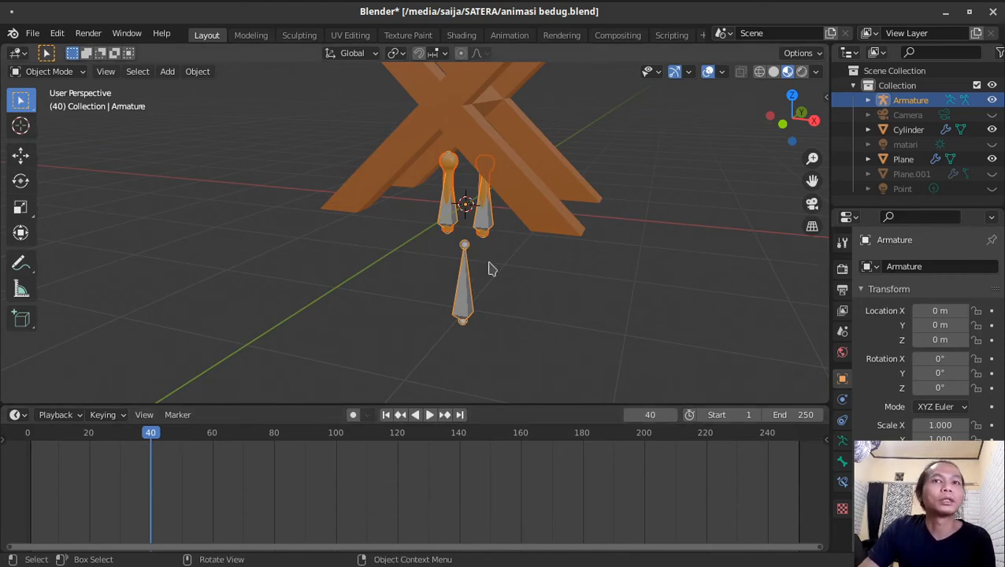
Step: Select only the armature and return the playhead to frame 1
left_click(587, 264)
left_click(382, 300)
key("shift+Left")
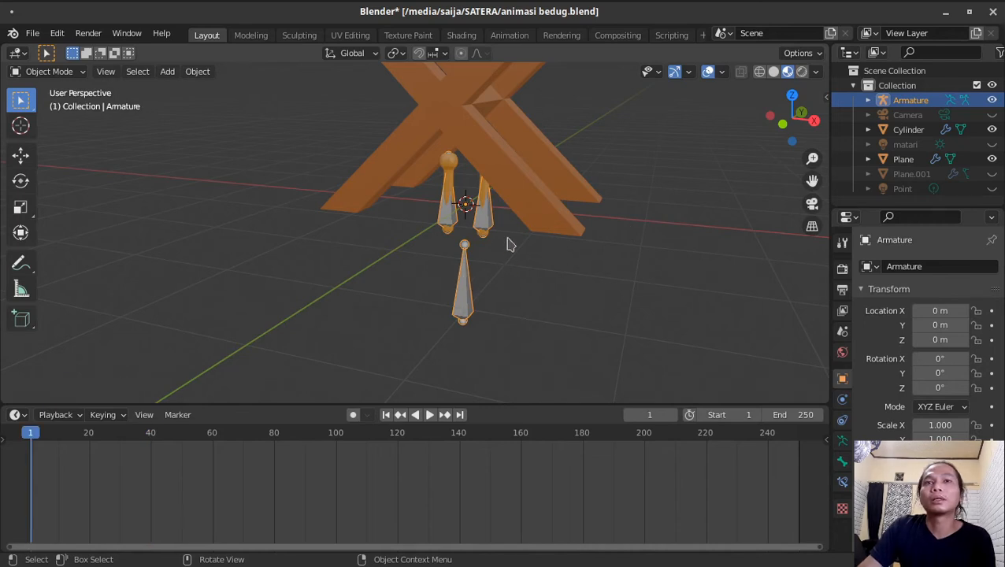
Step: In the right side view, move the armature in front of the drum head, to about Y -1.54 m and Z 2.09 m
middle_click_drag(523, 273, 617, 301)
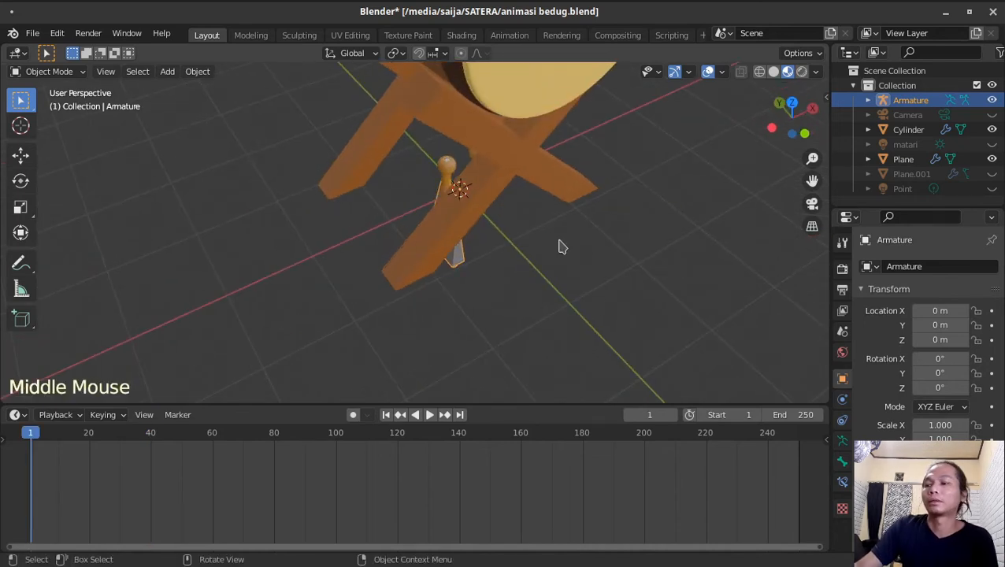
key("KP_3")
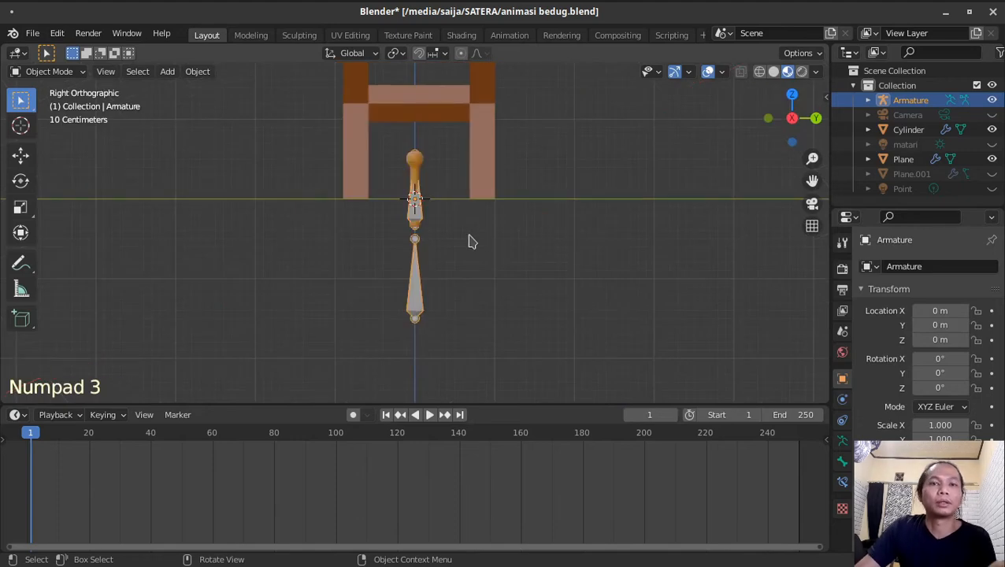
middle_click_drag(464, 242, 558, 345, "shift")
key("g")
left_click(460, 206)
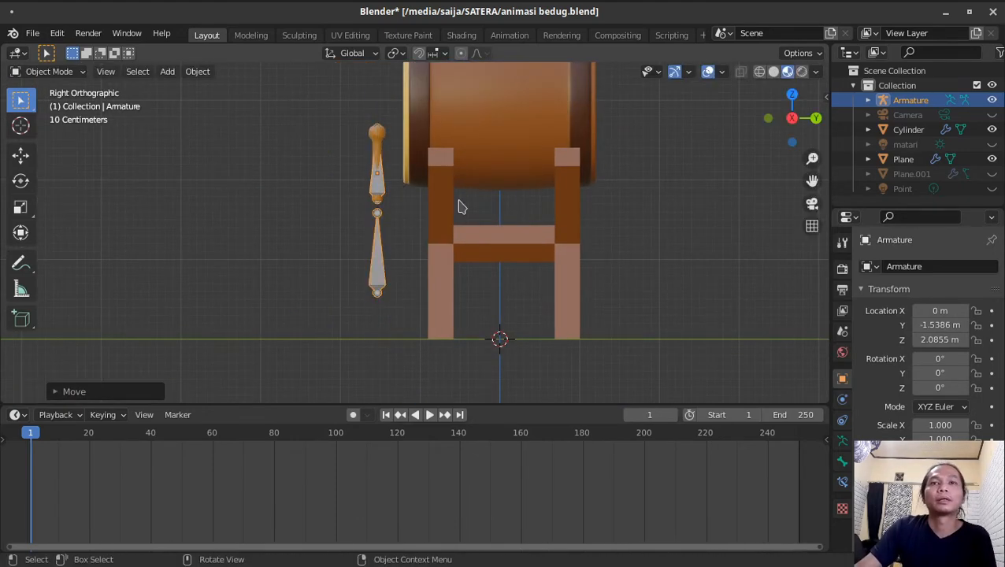
Step: In the camera view, switch the armature to Pose Mode and select all its bones
key("KP_0")
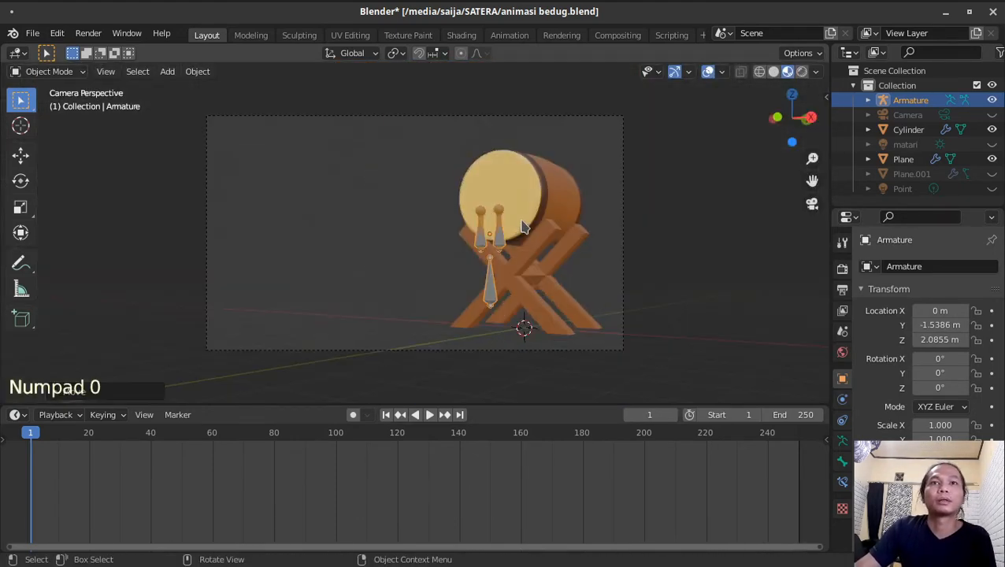
left_click(536, 209)
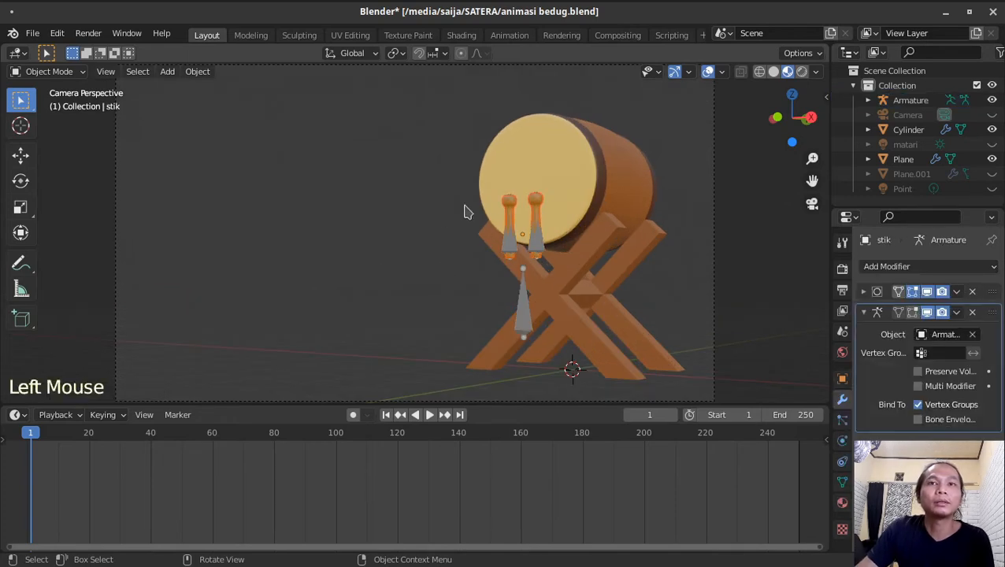
left_click(527, 306)
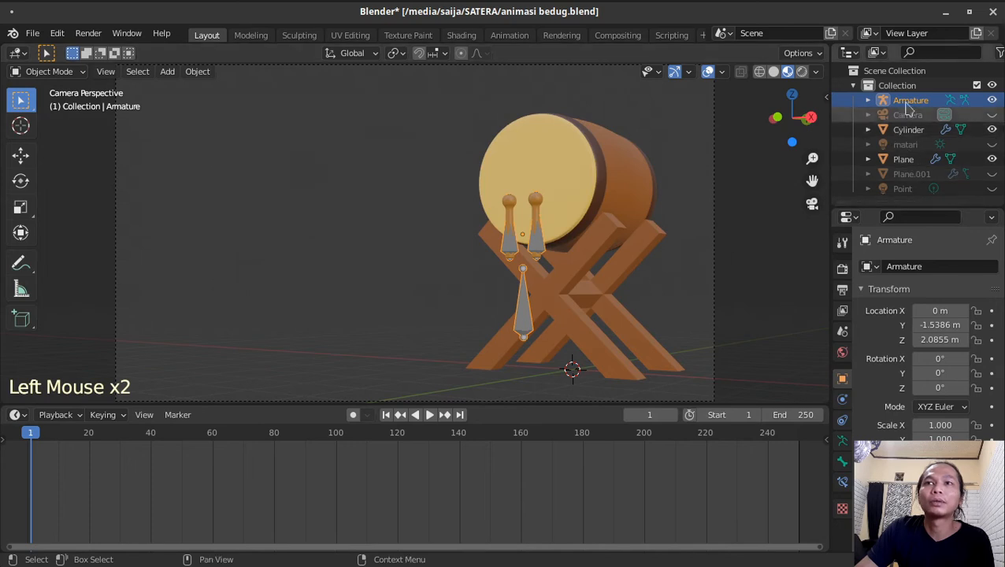
left_click(74, 72)
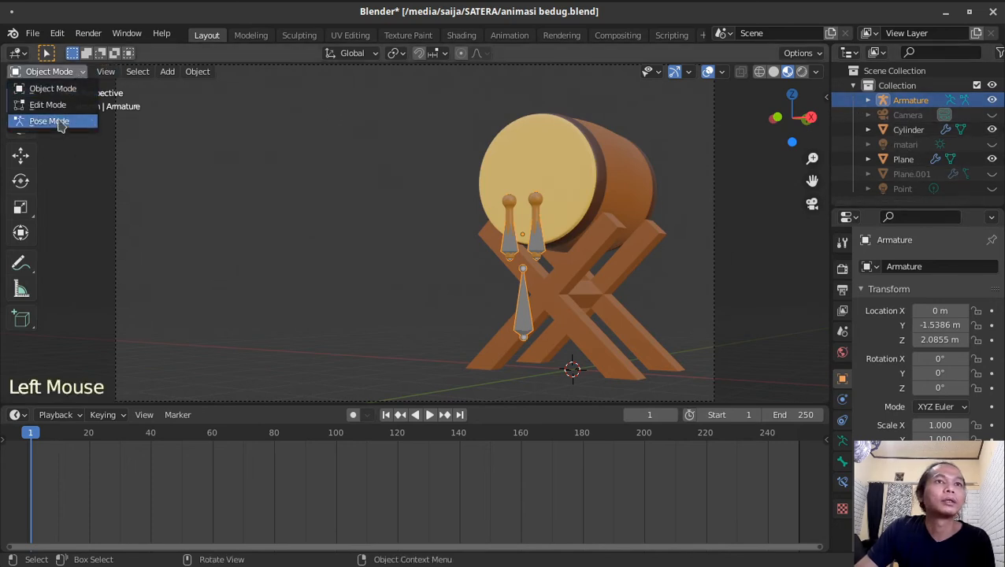
left_click(60, 122)
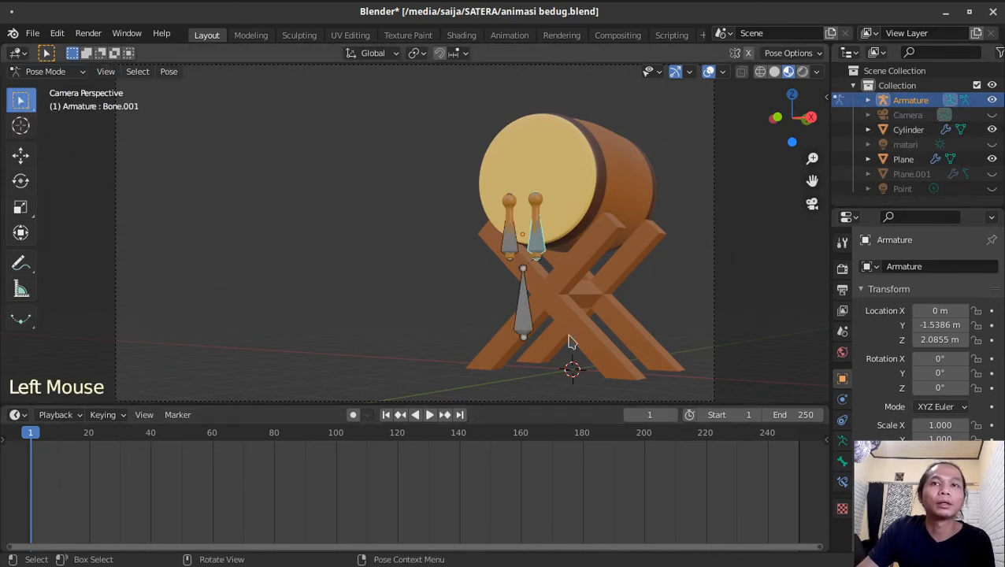
key("a")
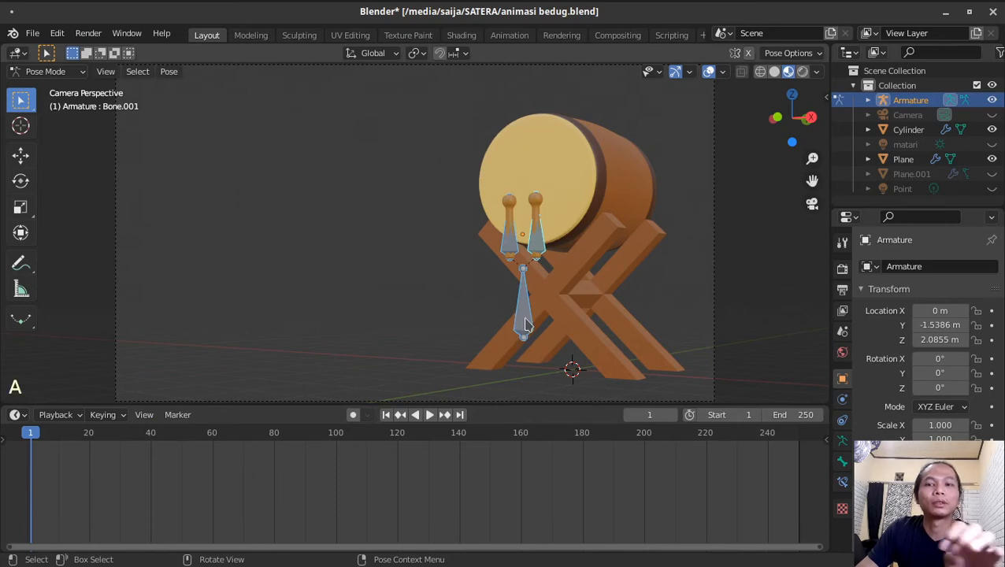
Step: Rotate only the right-hand beater bone about 19° toward the drum head in the right side view
key("KP_3")
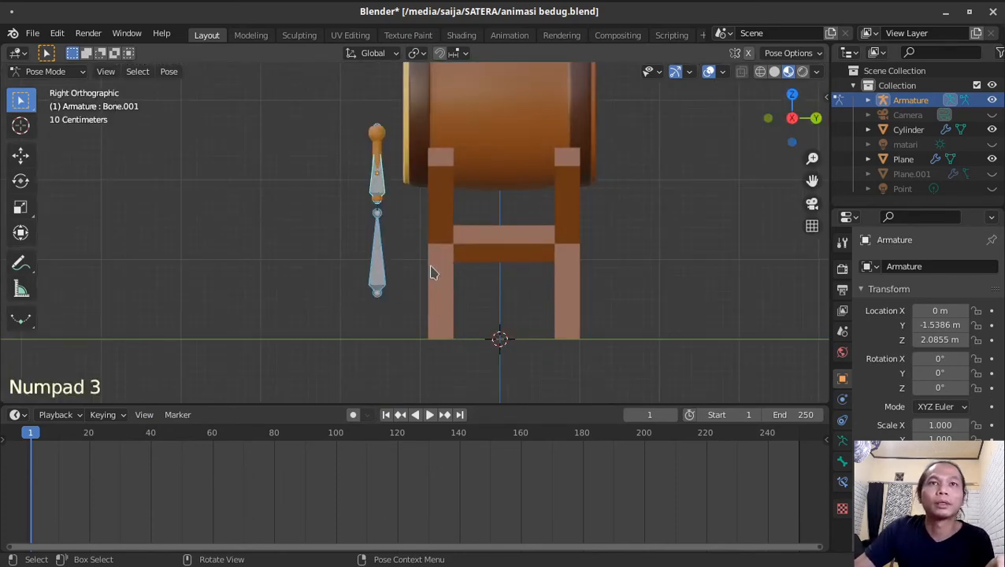
middle_click_drag(430, 272, 480, 280)
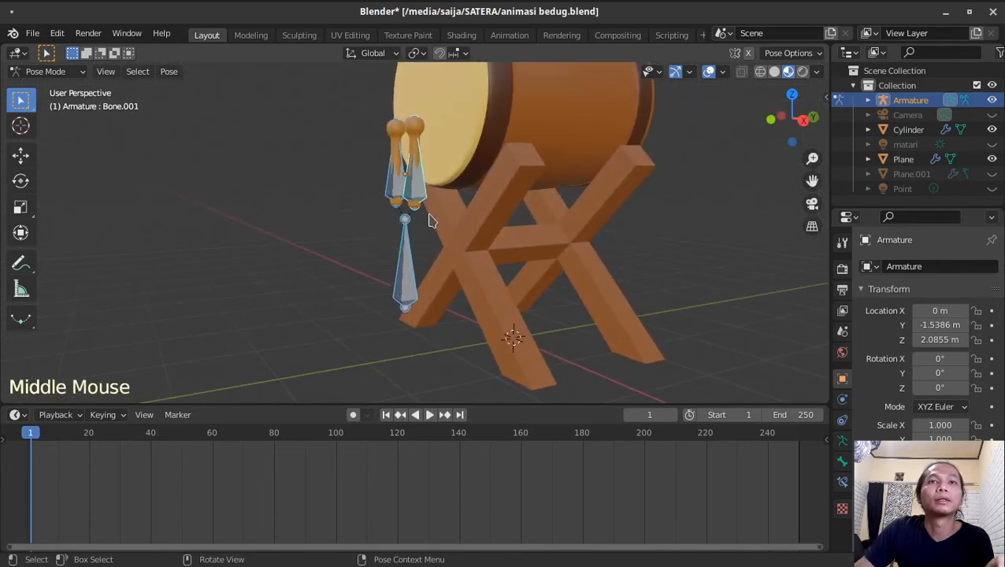
left_click(424, 139)
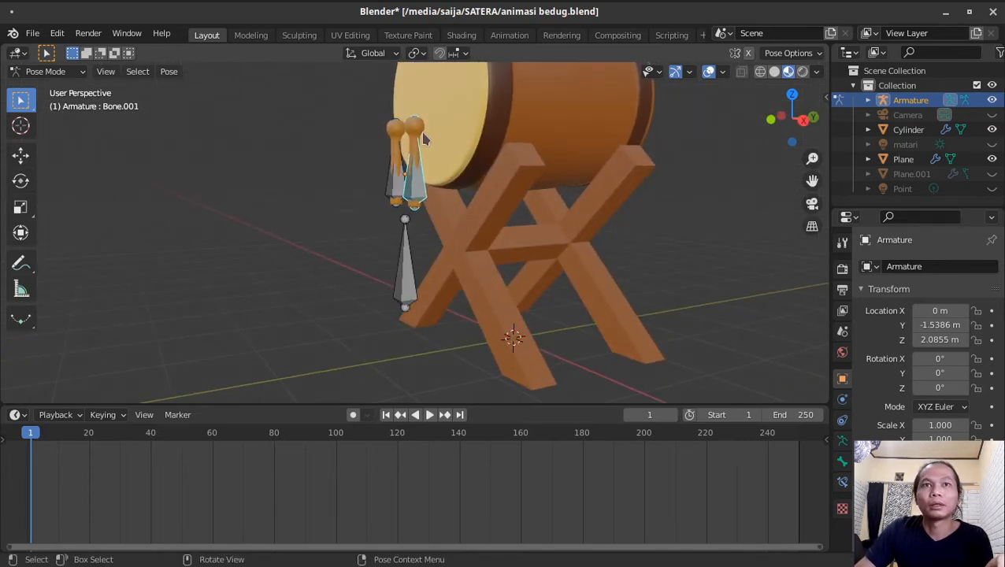
key("KP_3")
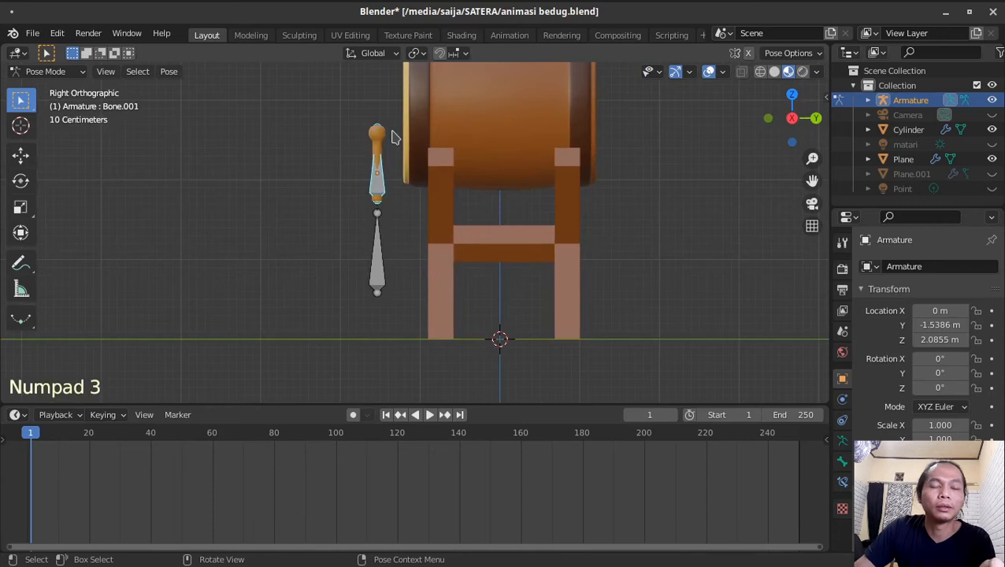
key("r")
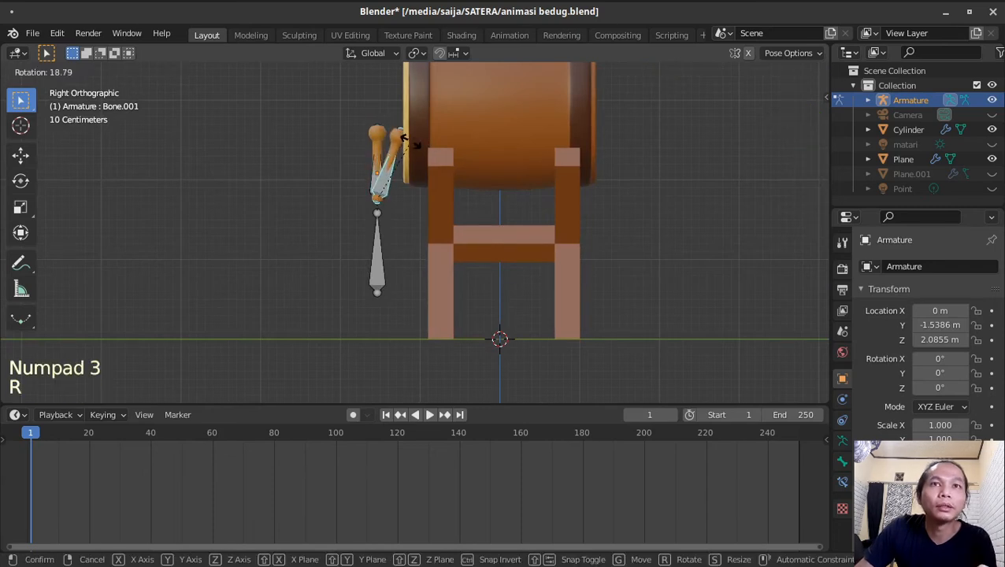
left_click(404, 139)
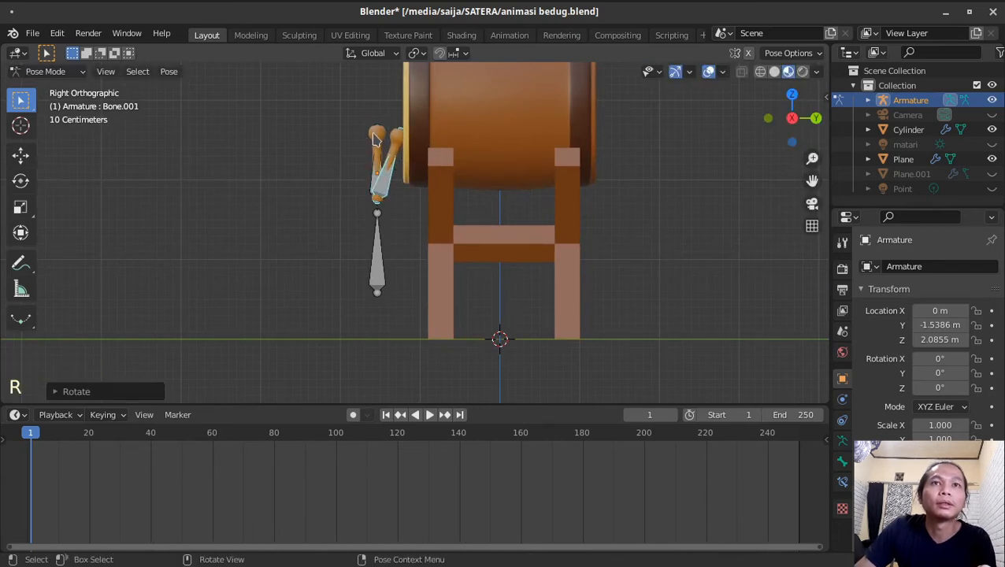
Step: Rotate the left-hand beater bone backward, away from the drum head, in the right side view
left_click(386, 131)
key("r")
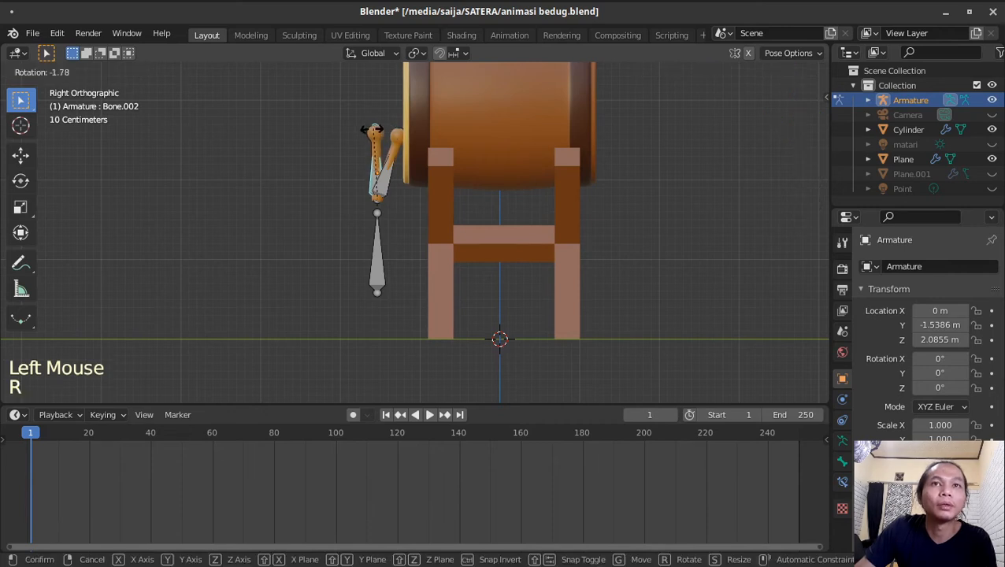
left_click(359, 134)
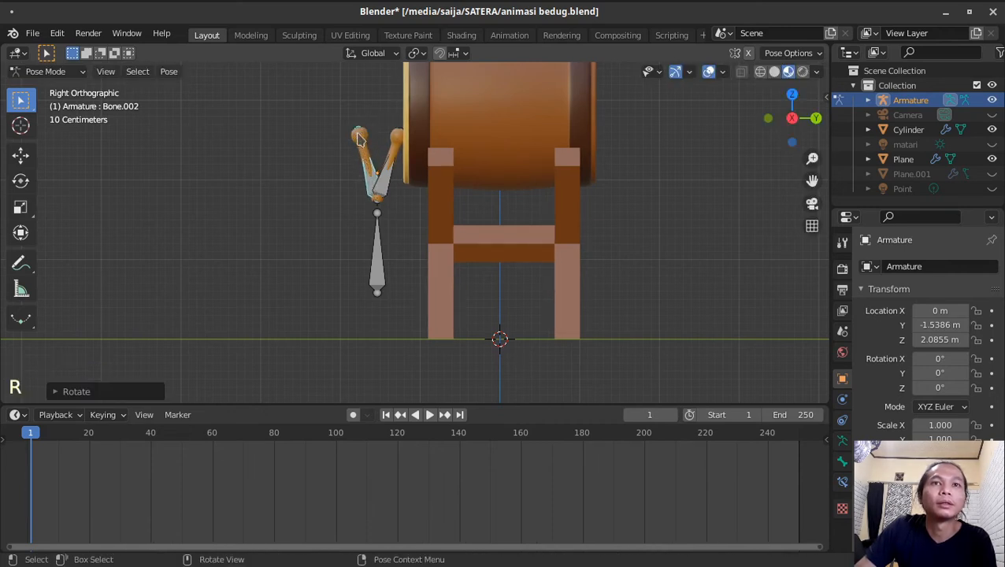
Step: Insert a Location & Rotation keyframe for both beater bones at frame 1
left_click(409, 142, "shift")
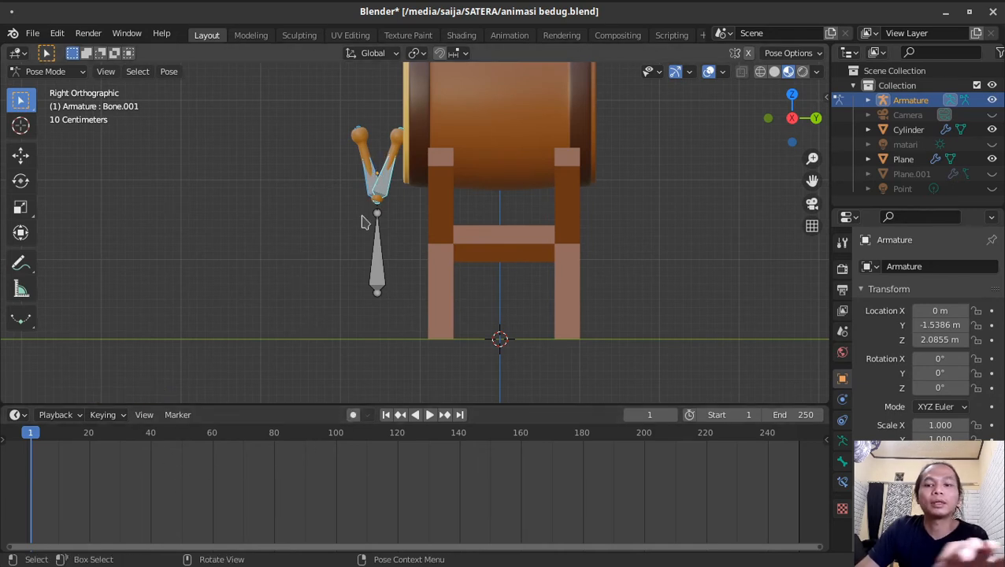
key("i")
key("i")
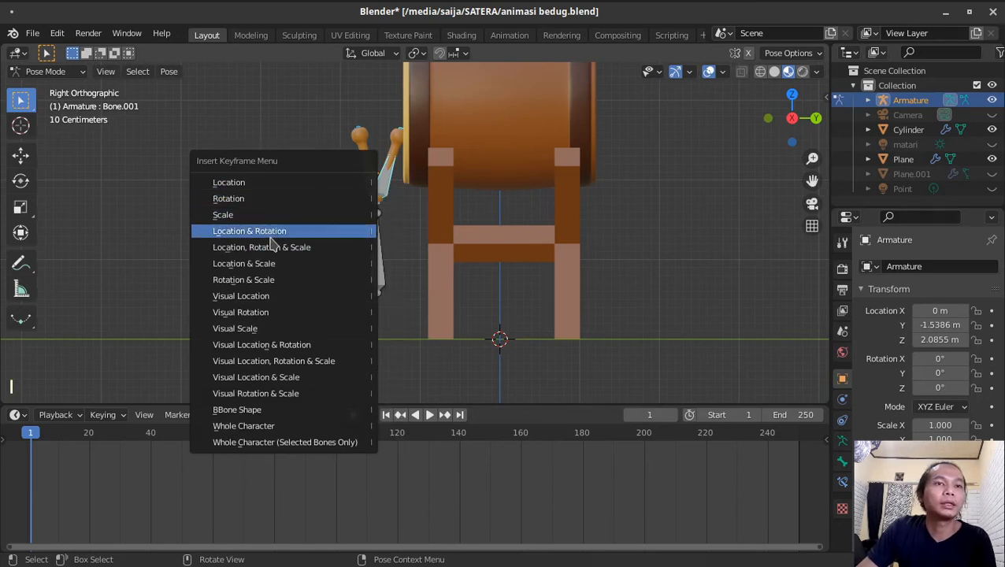
key("i")
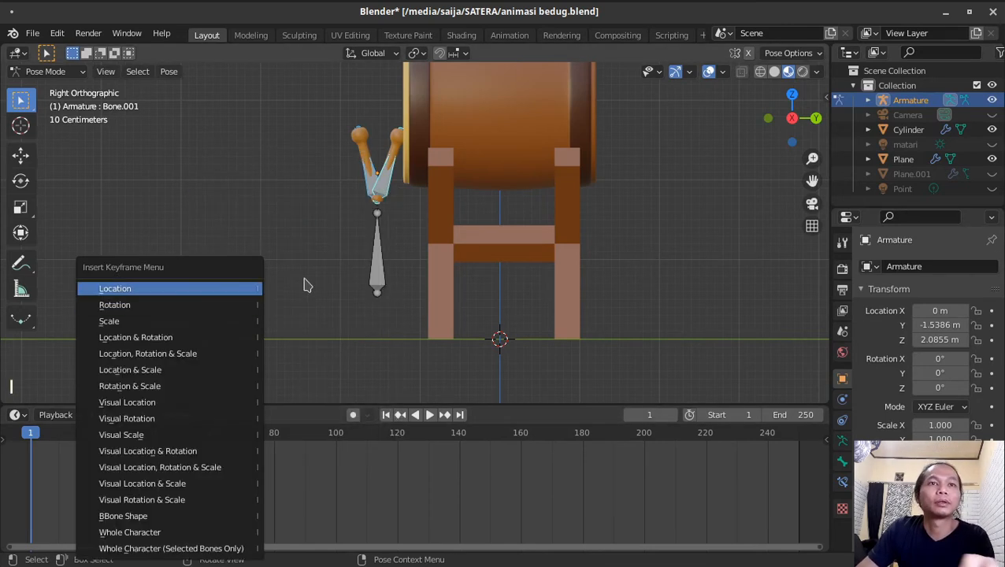
left_click(160, 339)
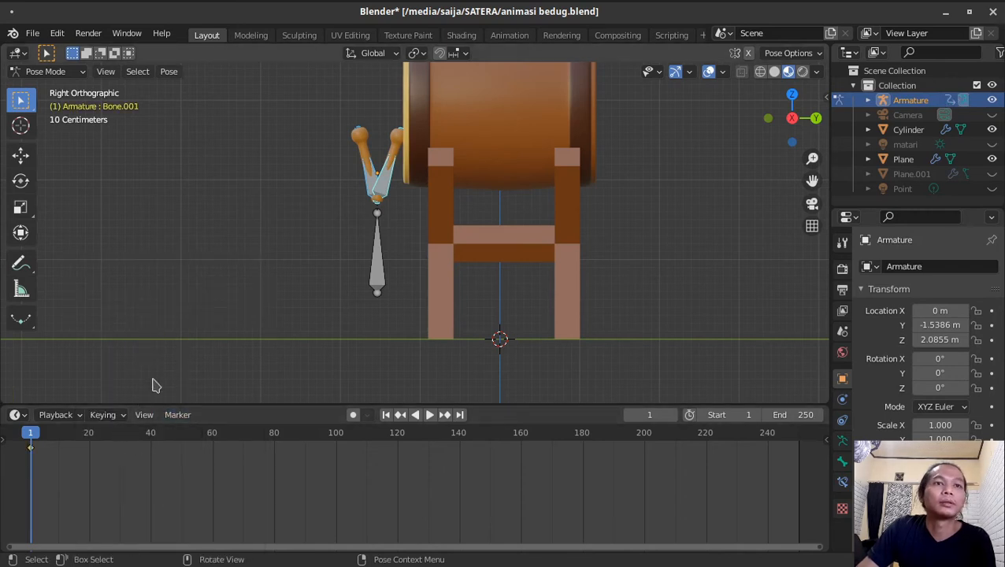
Step: At frame 10, swap the beater poses by rotating the right-hand bone about 37° back and the left-hand bone about 31° toward the drum head
left_click_drag(31, 438, 61, 449)
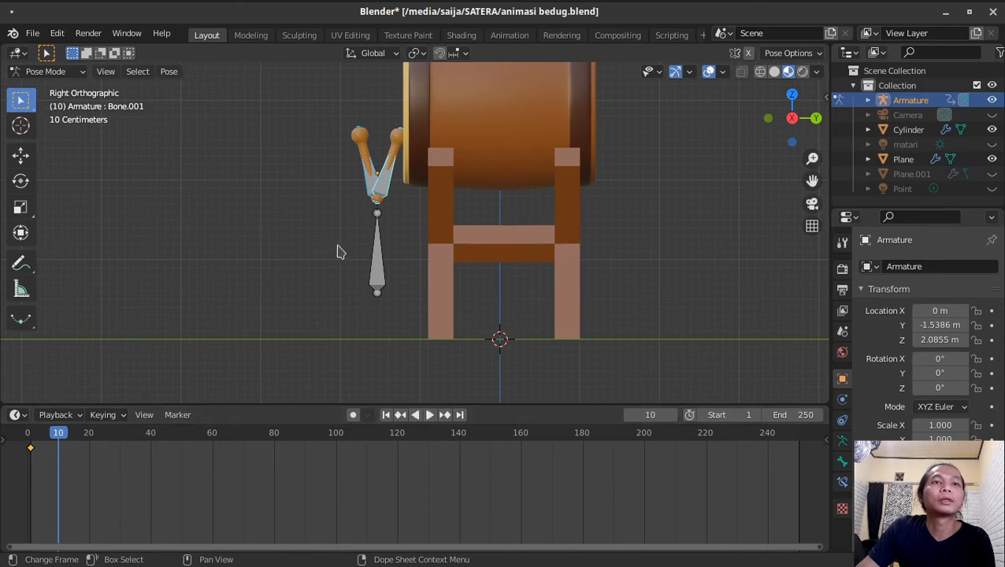
left_click(400, 146)
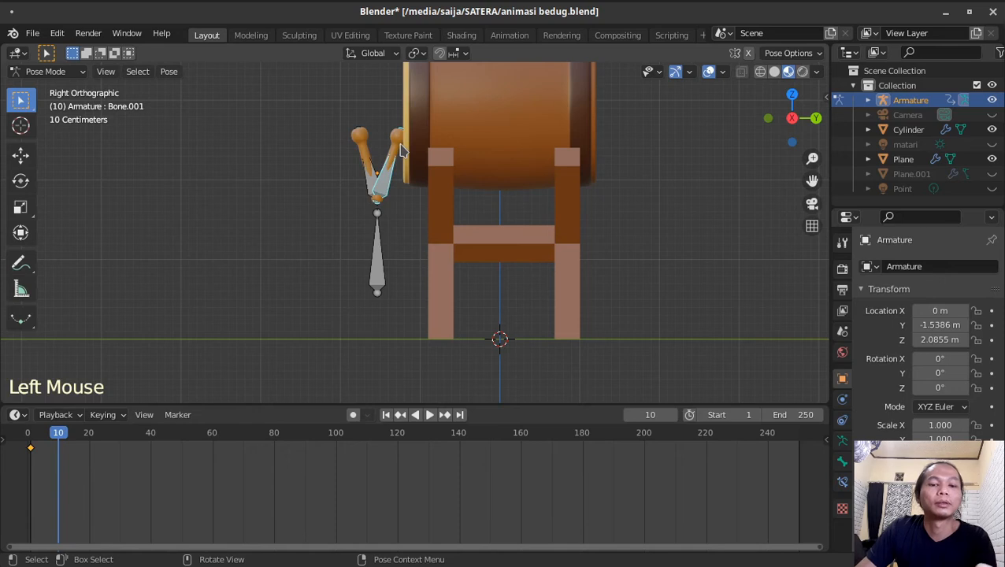
key("r")
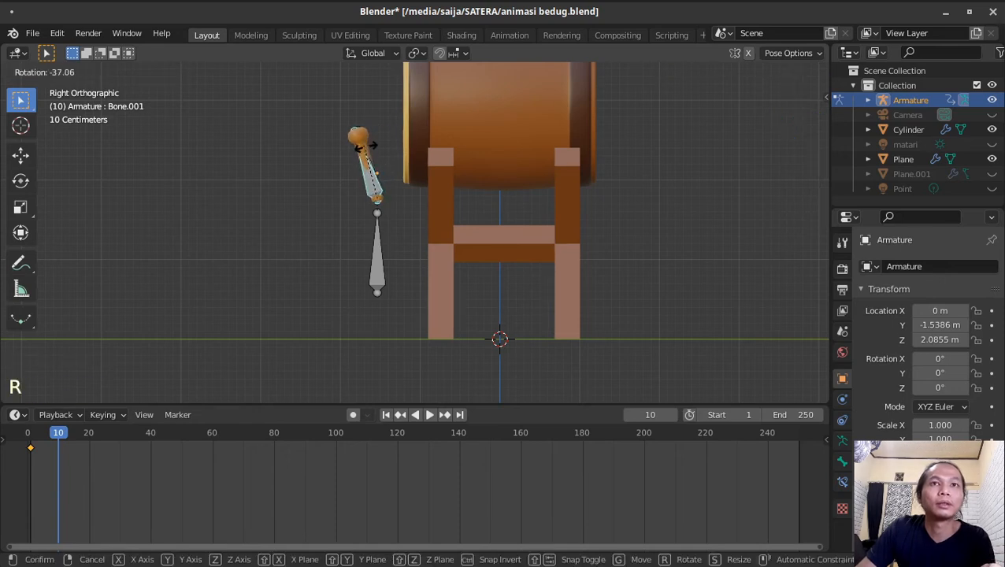
left_click(365, 146)
middle_click_drag(364, 166, 364, 138)
left_click(376, 146)
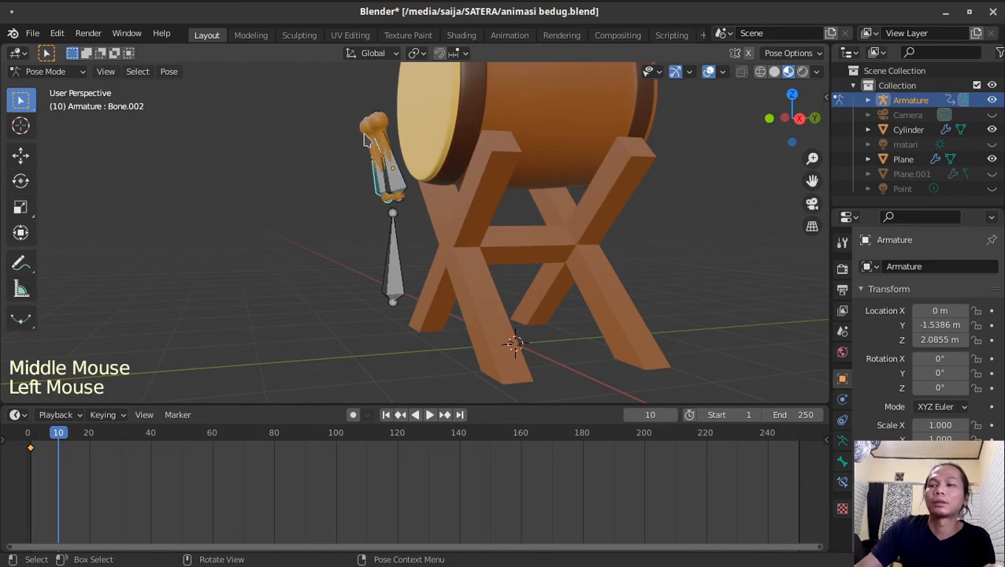
key("KP_3")
key("r")
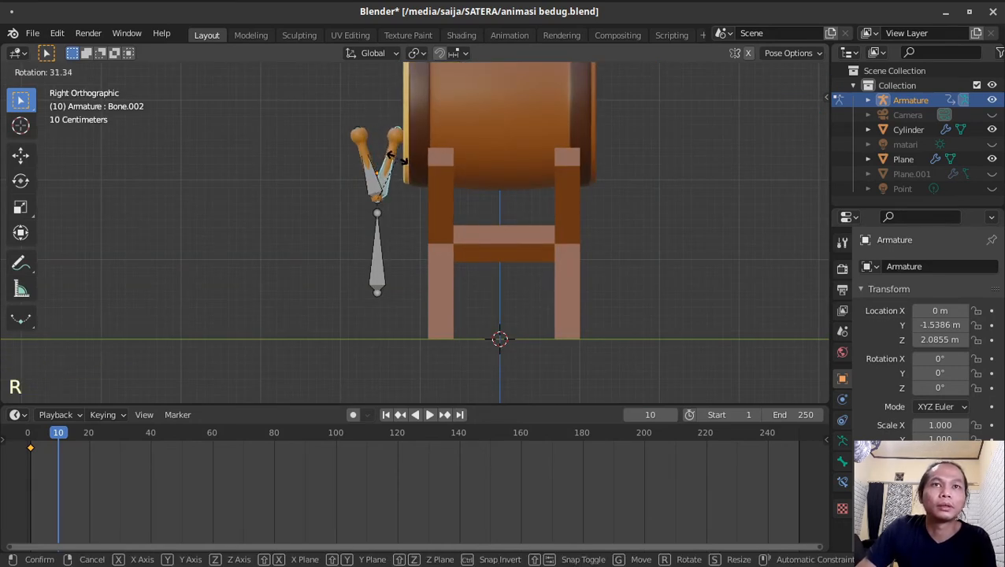
left_click(398, 162)
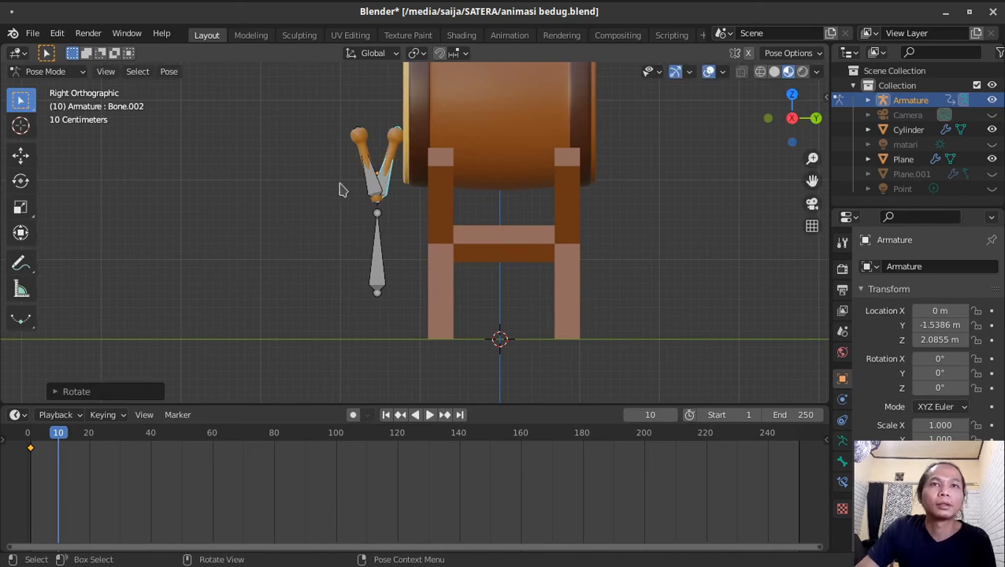
Step: Insert a Location & Rotation keyframe for both beater bones at frame 10
left_click(373, 183, "shift")
key("i")
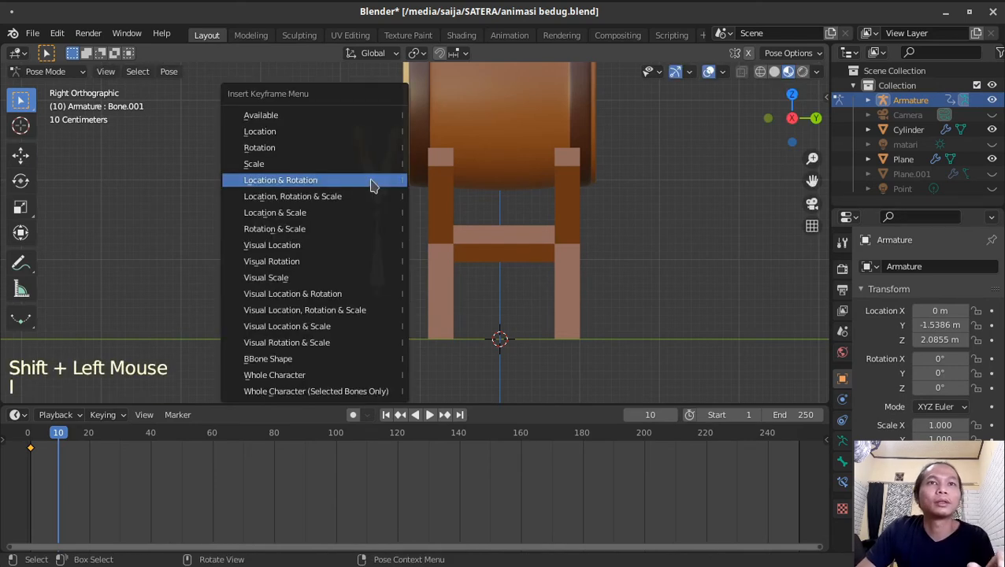
left_click(373, 180)
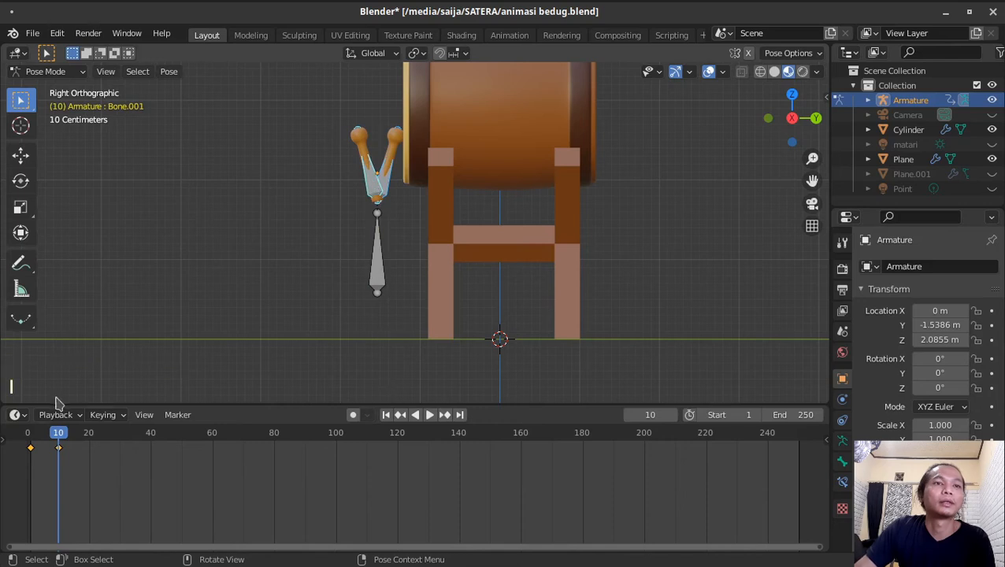
Step: Play the animation from frame 0 to check the beaters' swing, then return the playhead to frame 0
left_click_drag(44, 434, 27, 434)
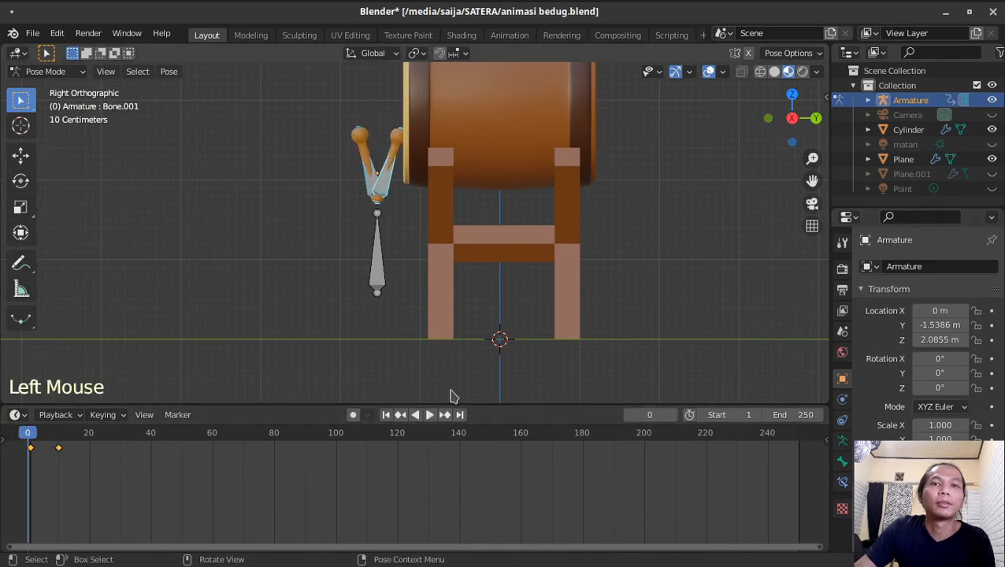
left_click(429, 414)
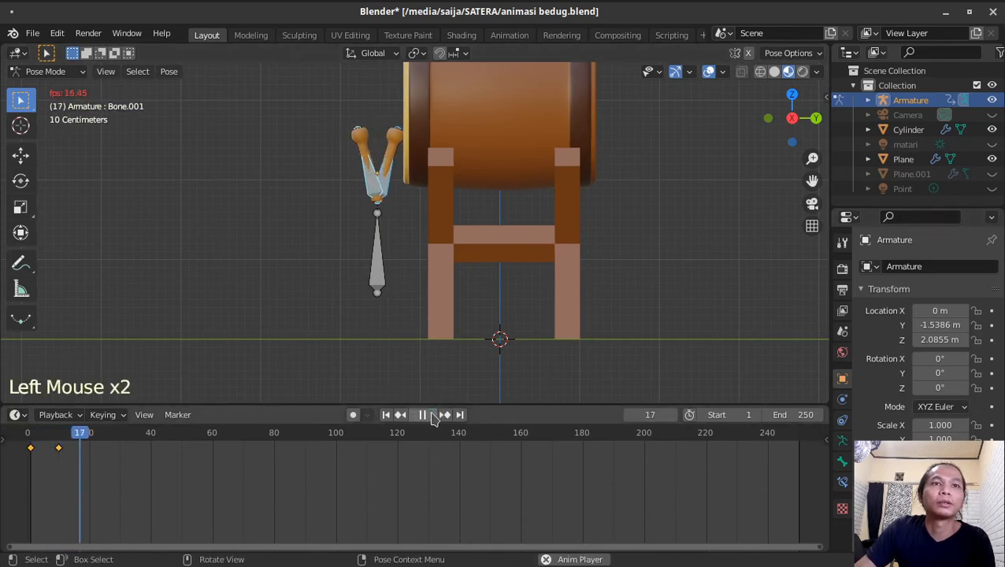
key("space")
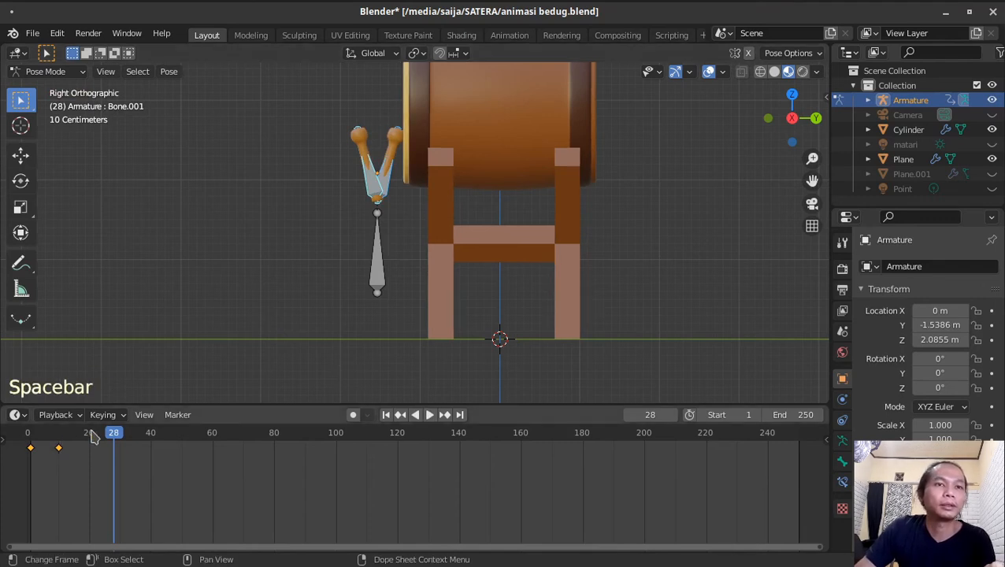
left_click_drag(76, 430, 804, 476)
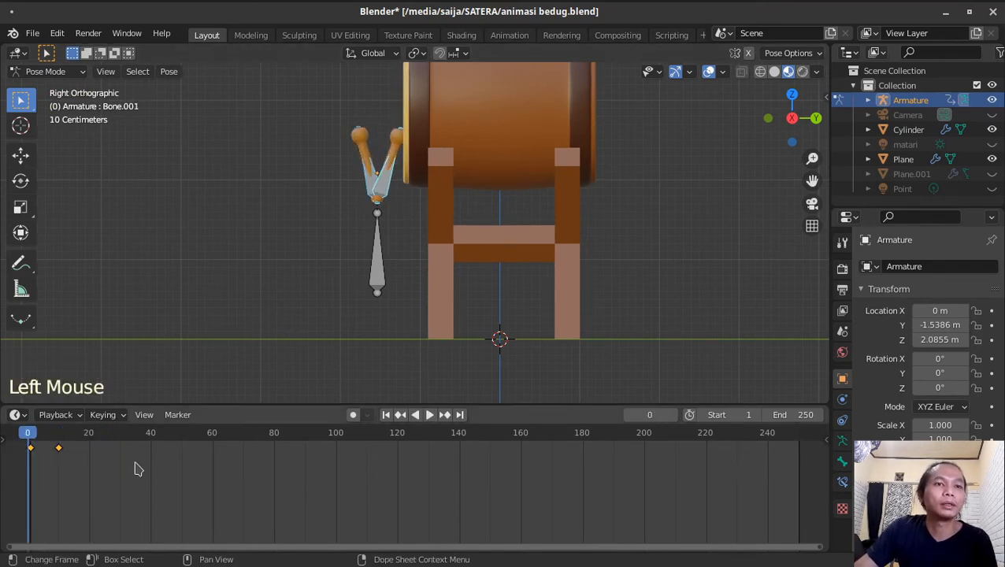
Step: Duplicate the two keyframes three times along the timeline, starting the copies at frames 20, 40 and 60
left_click_drag(90, 464, 3, 443)
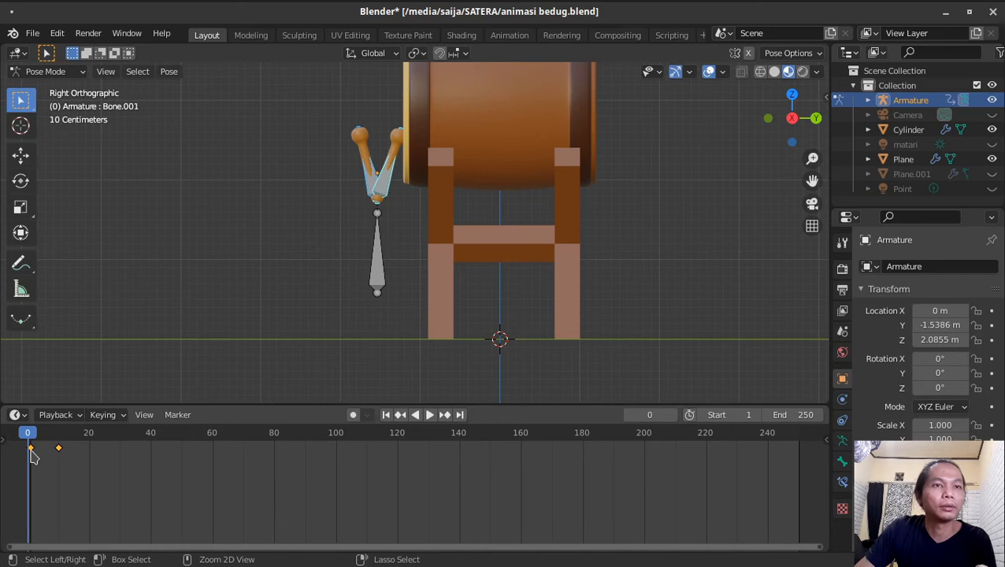
key("shift+d")
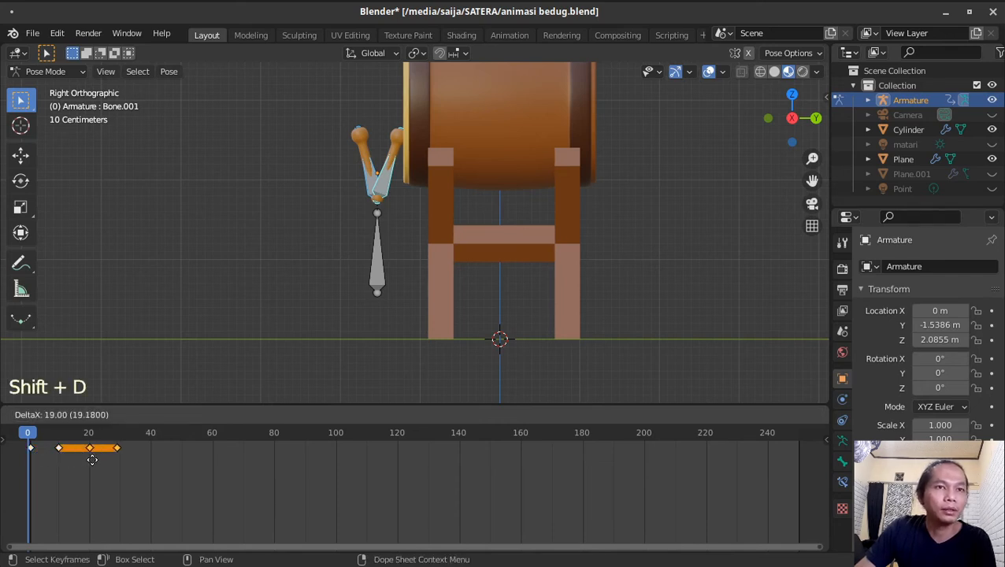
left_click(89, 464)
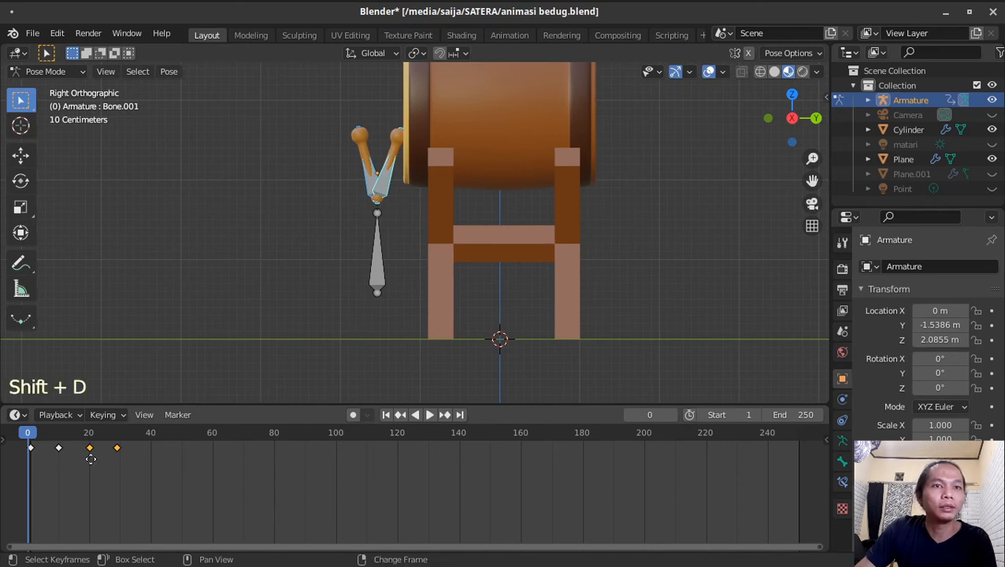
key("shift+d")
left_click(154, 471)
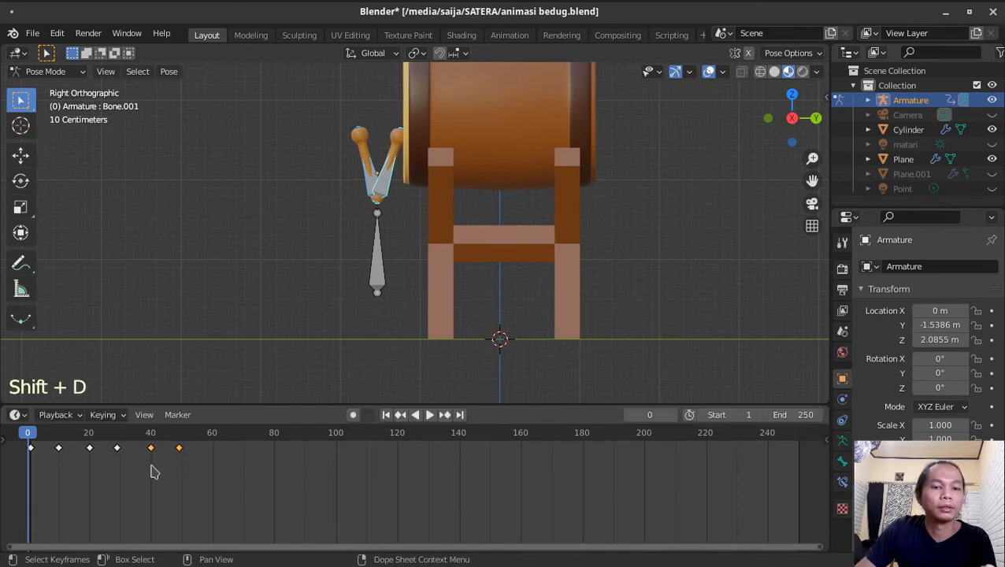
key("shift+d")
left_click(216, 468)
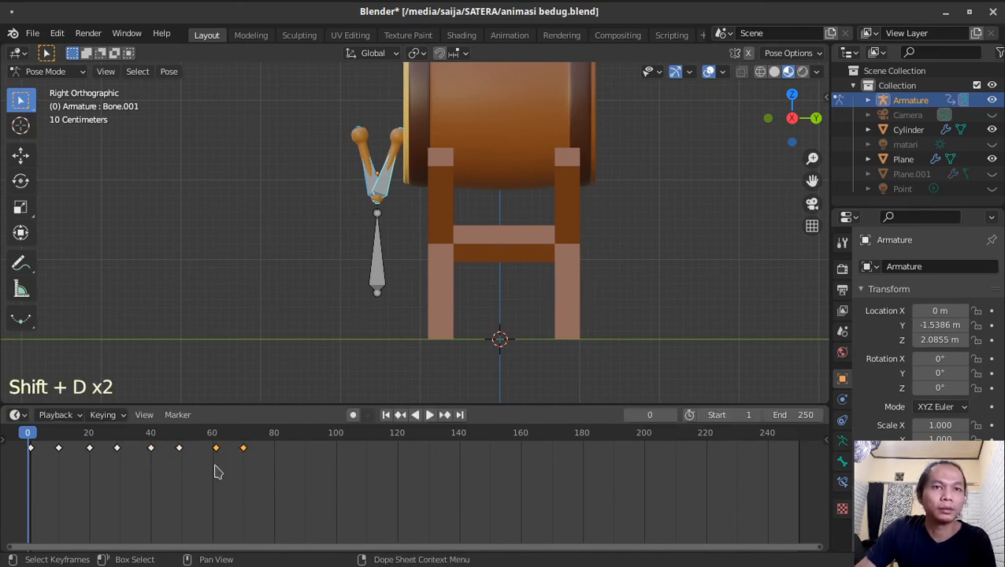
key("g")
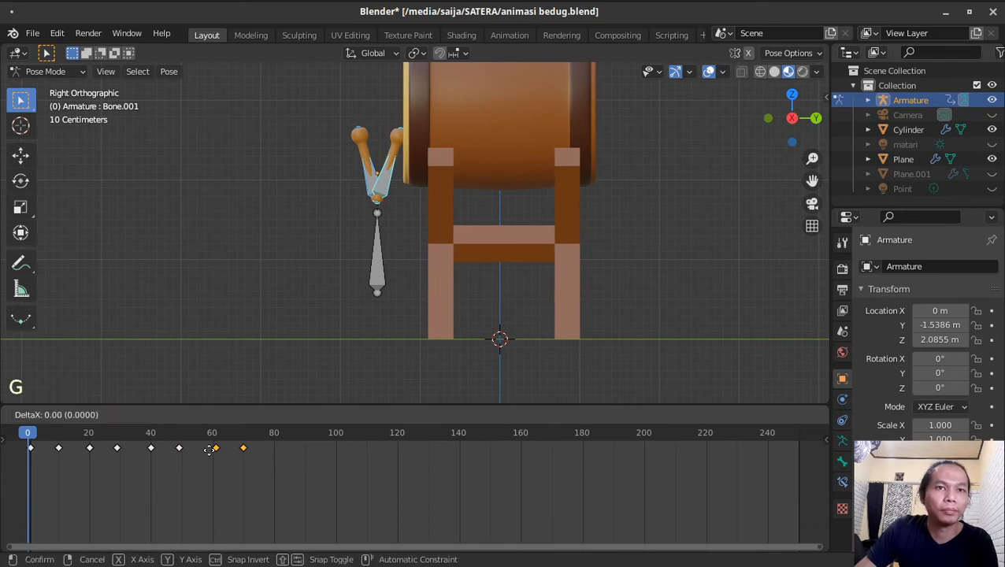
left_click(207, 452)
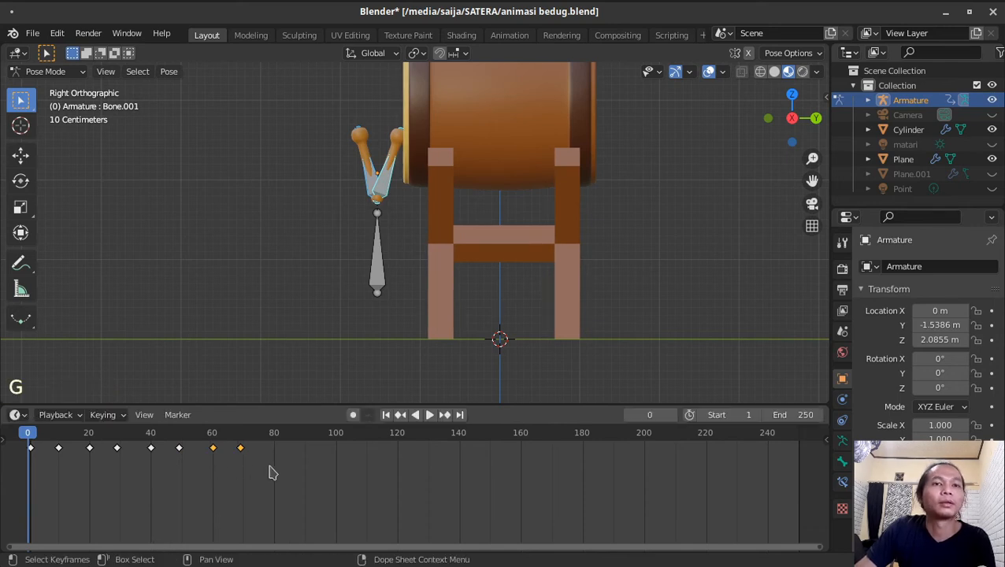
Step: Duplicate all the beater keyframes along the timeline so the copied set starts at frame 80
left_click_drag(269, 471, 10, 438)
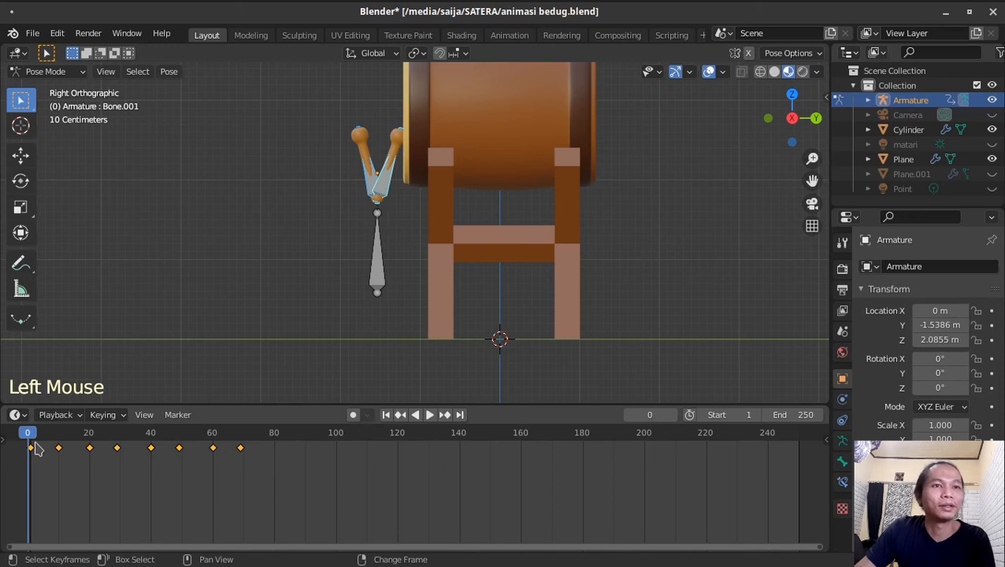
key("shift+d")
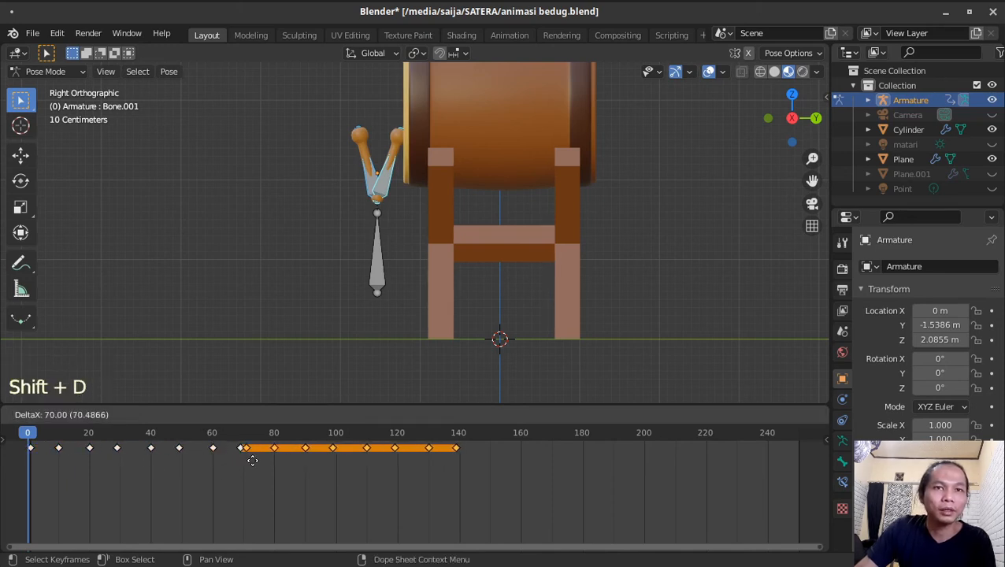
left_click(278, 461)
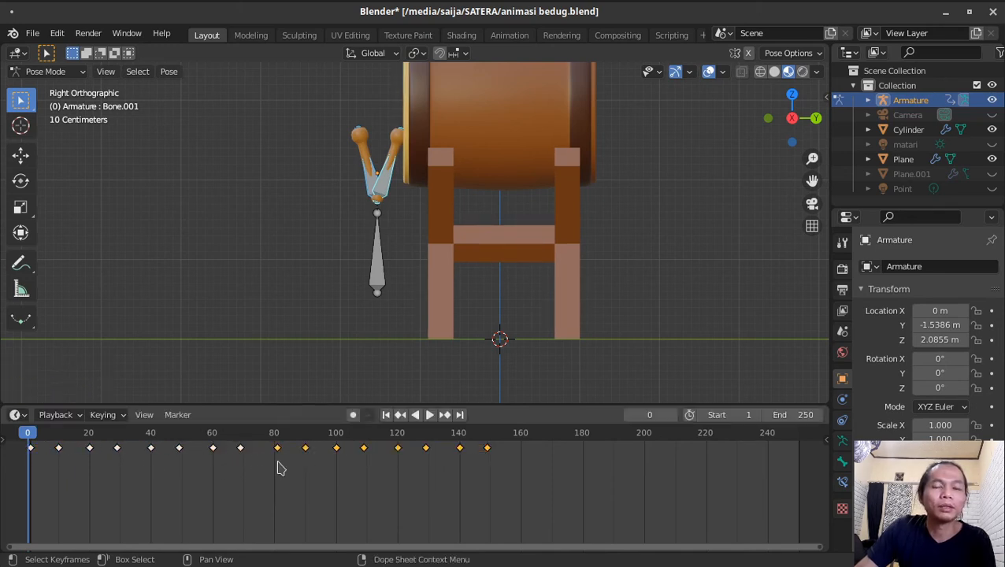
key("g")
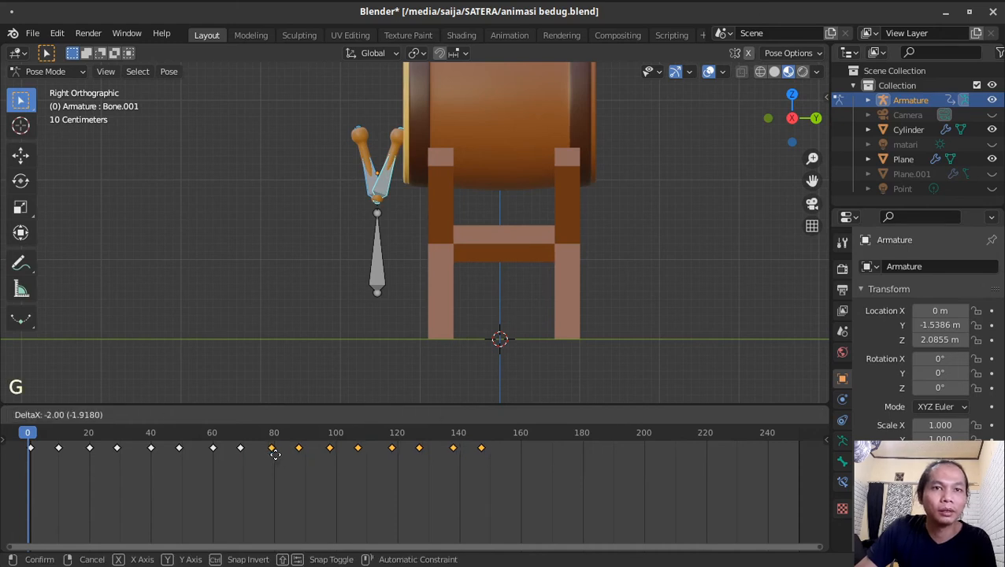
left_click(276, 458)
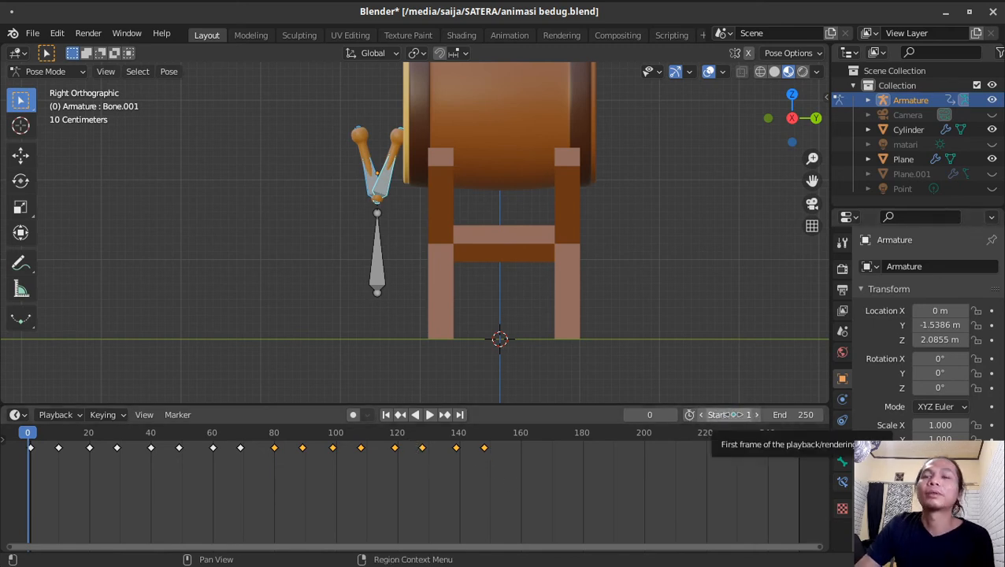
Step: Set the animation's end frame to 120
left_click(803, 415)
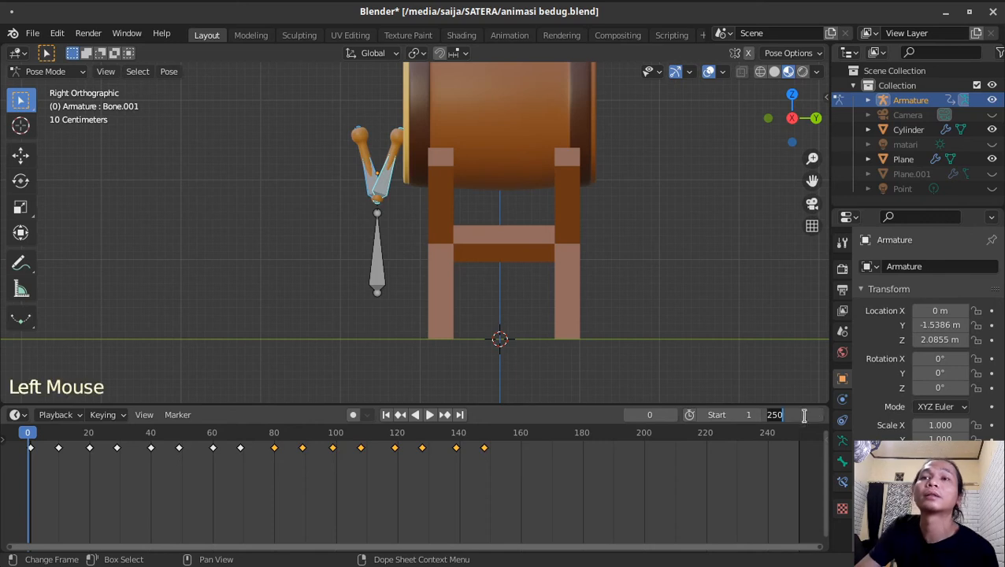
type("120")
key("Return")
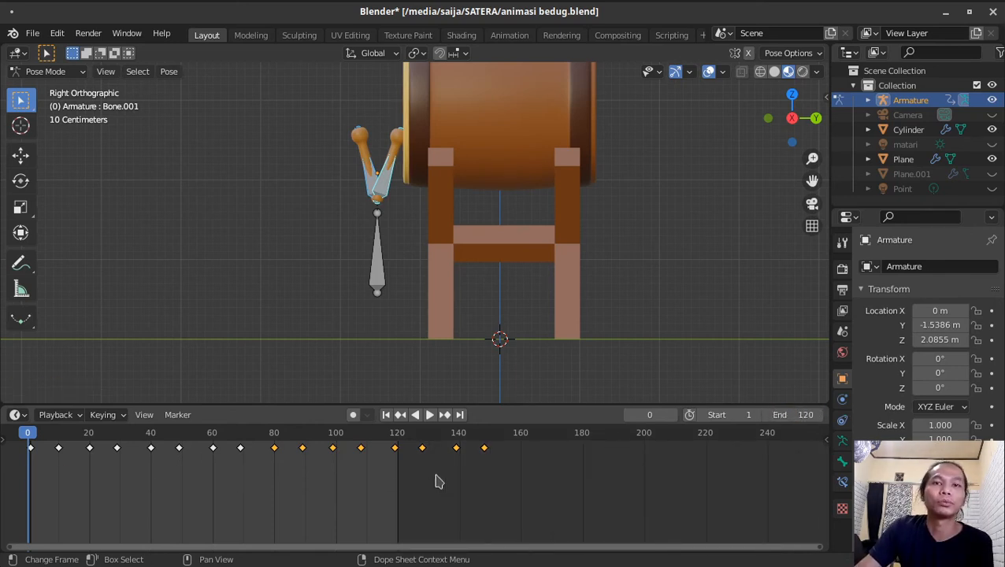
Step: Play the drumming animation and watch the beaters from the camera view
left_click(426, 414)
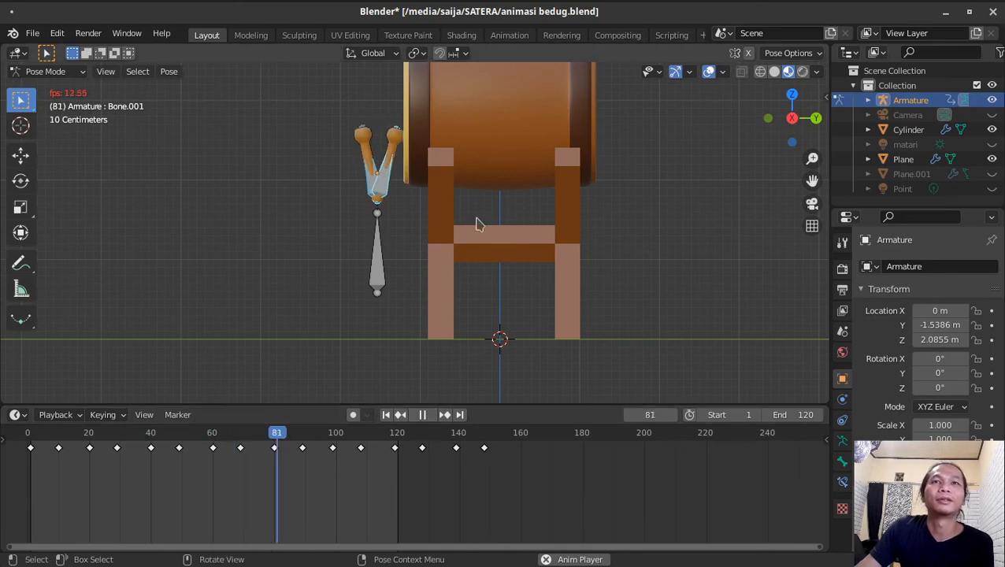
middle_click_drag(475, 224, 554, 227)
key("KP_0")
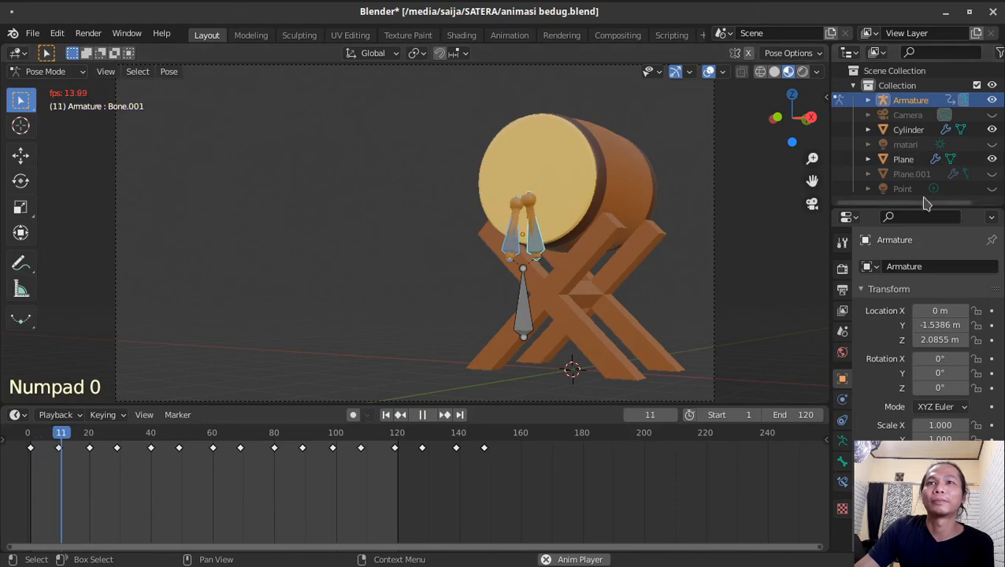
Step: Hide the armature in the viewport, leave the drum stand deselected and view the drumming playback from around the drum
left_click(945, 159)
left_click(992, 100)
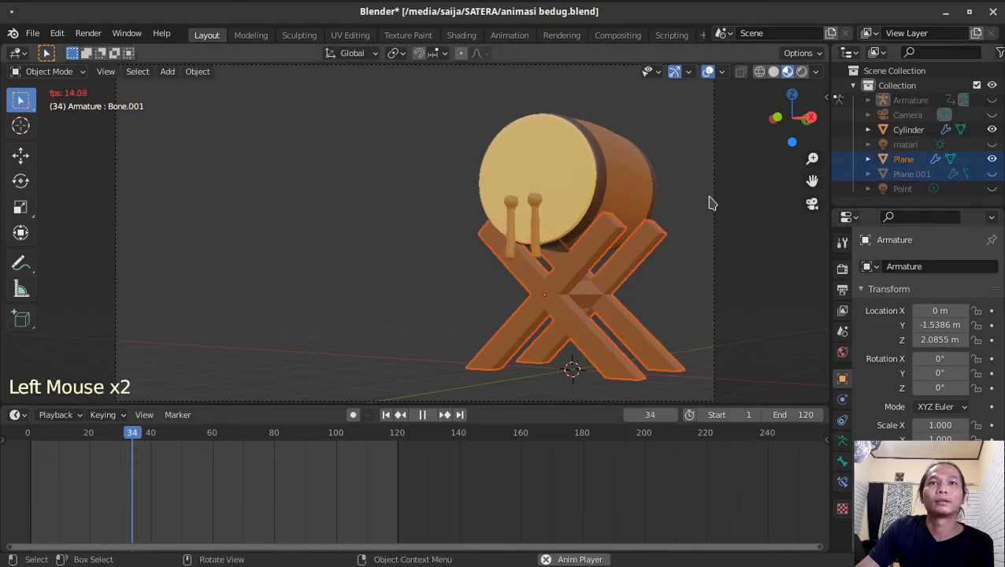
middle_click_drag(708, 231, 639, 231)
key("KP_Add")
key("KP_Add")
key("KP_Add")
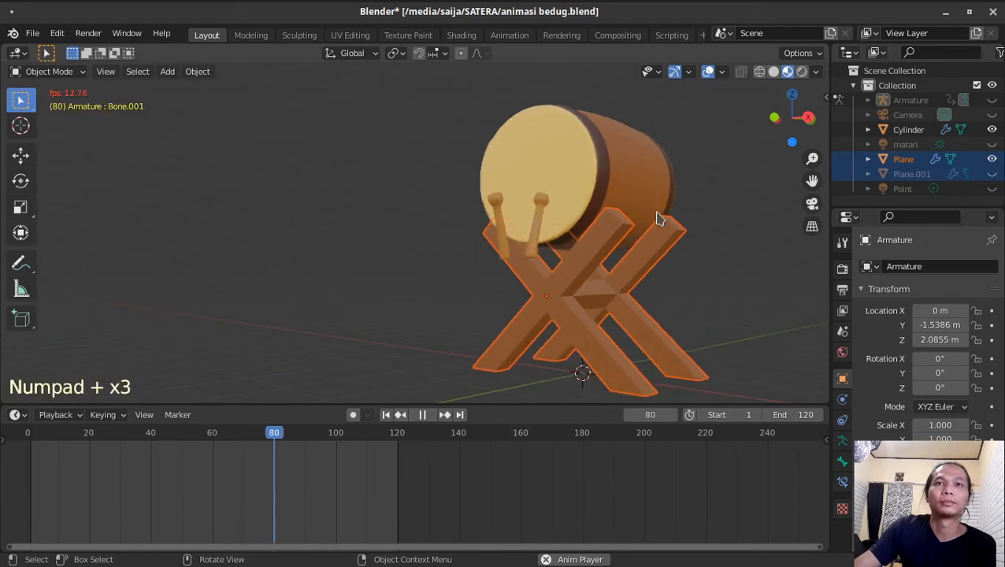
left_click(903, 101)
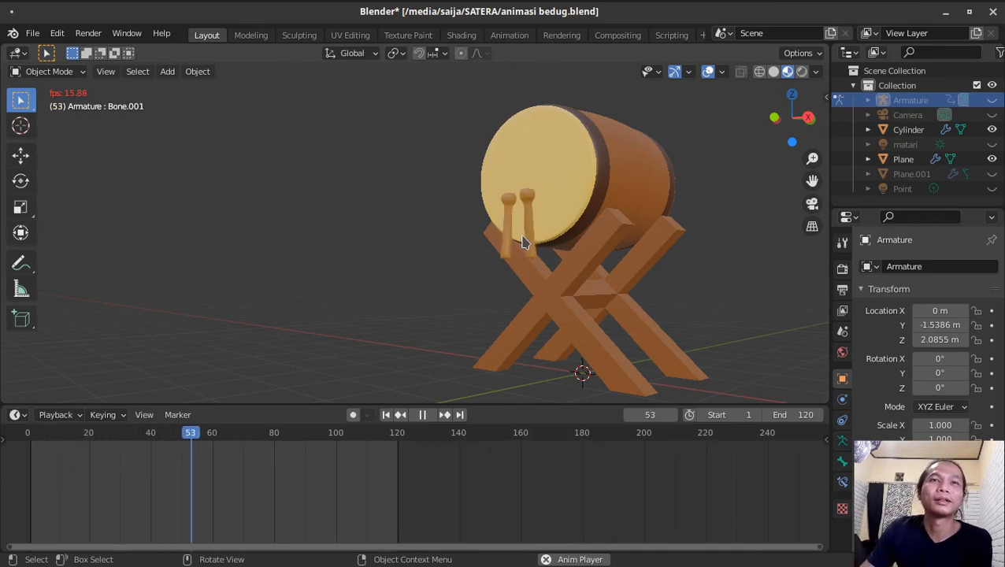
middle_click_drag(524, 241, 621, 240)
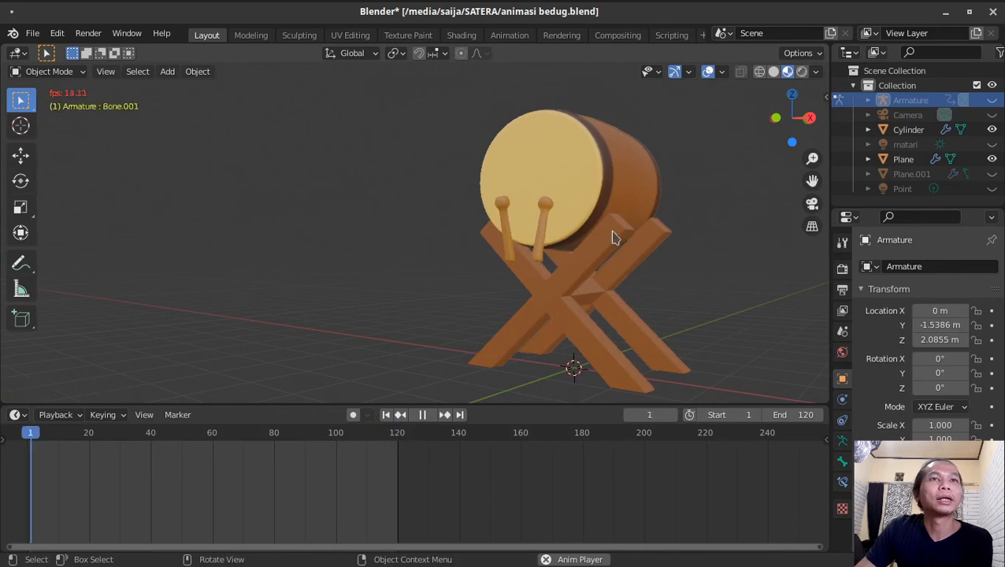
Step: Open the rendering commands for the drumming animation
left_click(90, 36)
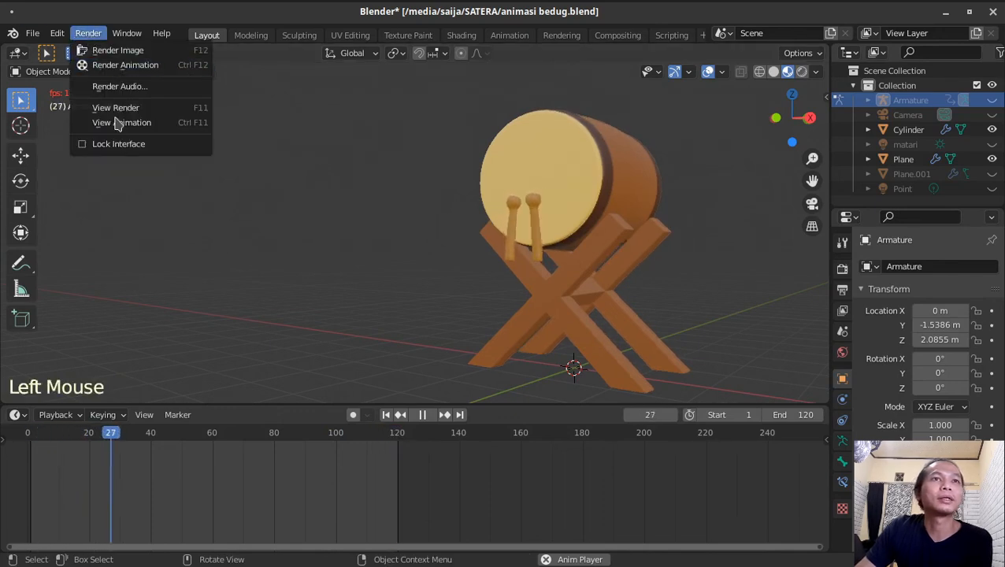